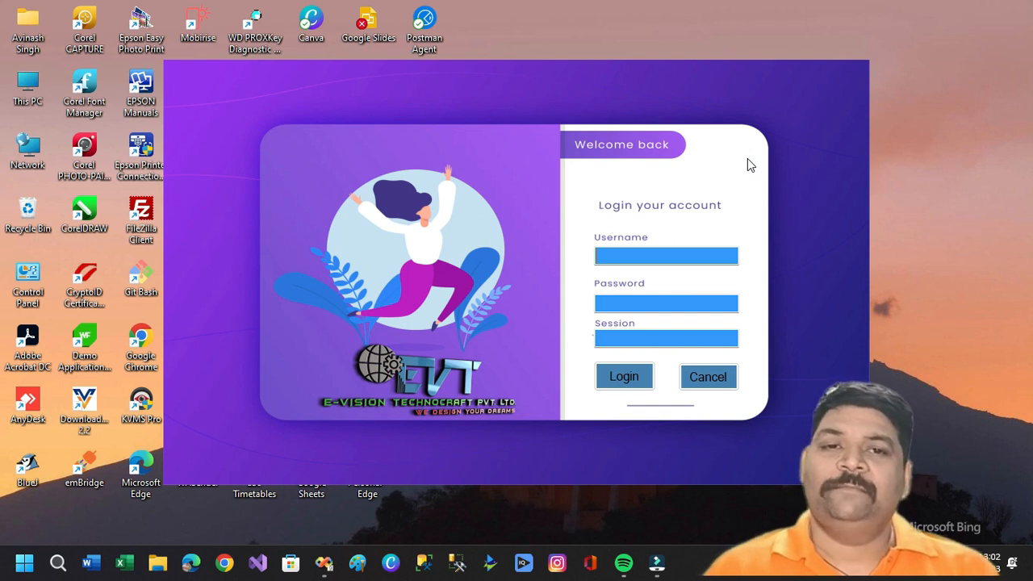
Sign in with the school user ID and password for session 2023-2024.
{"action": "left_click", "coordinate": [668, 261]}
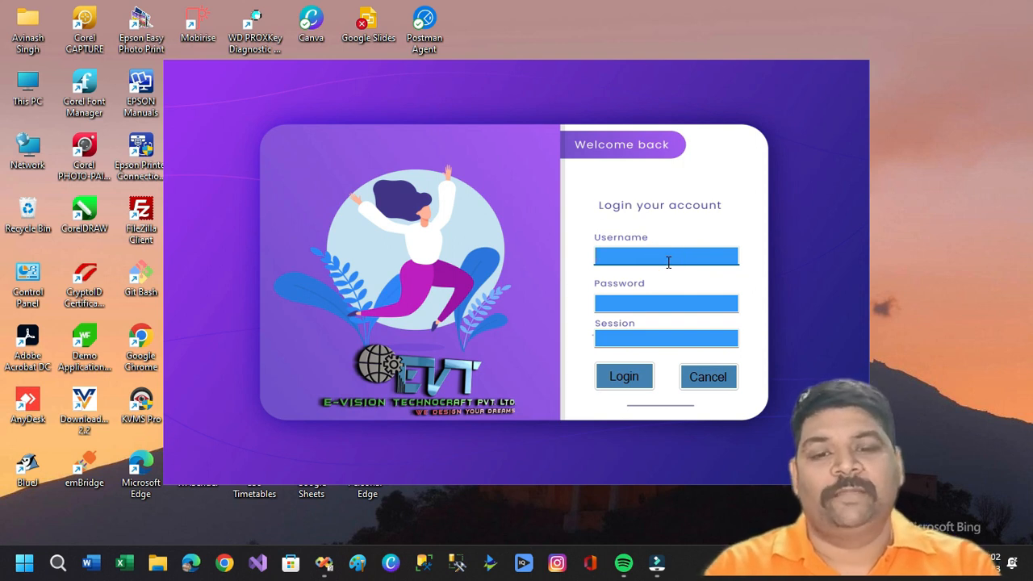
{"action": "type", "text": "ssic@nsd"}
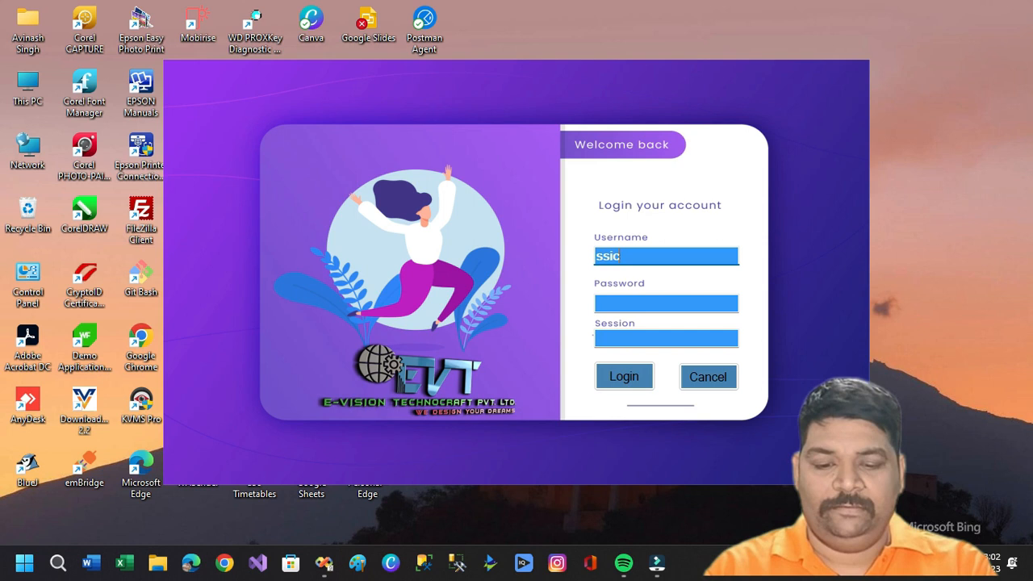
{"action": "key", "text": "Tab"}
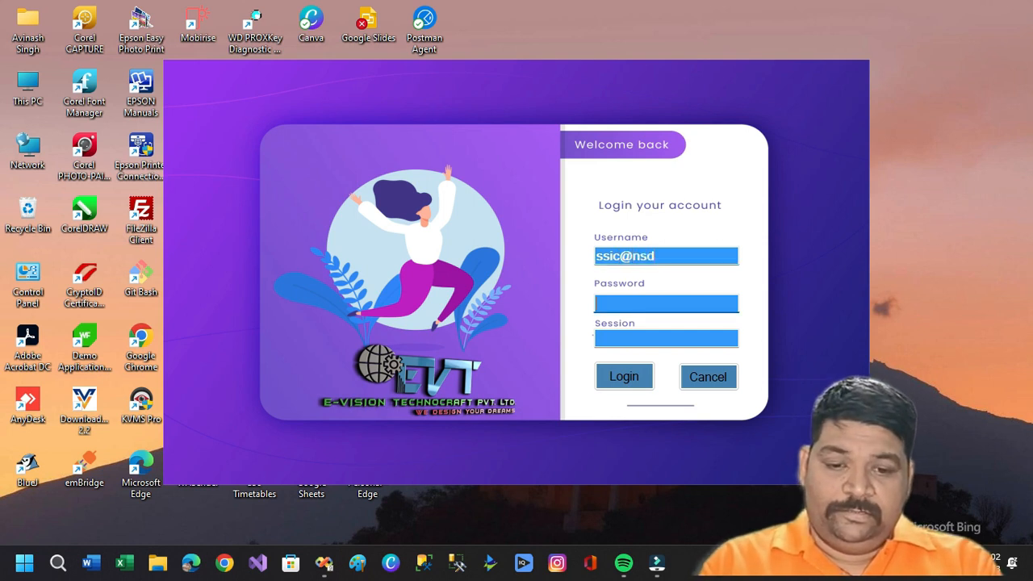
{"action": "type", "text": "•••••"}
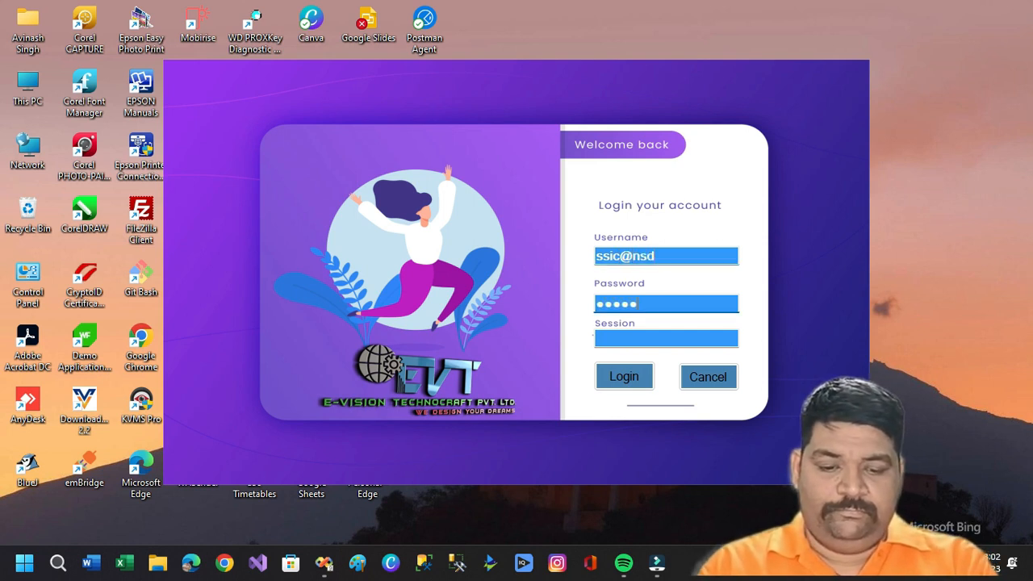
{"action": "key", "text": "Tab"}
{"action": "type", "text": "202"}
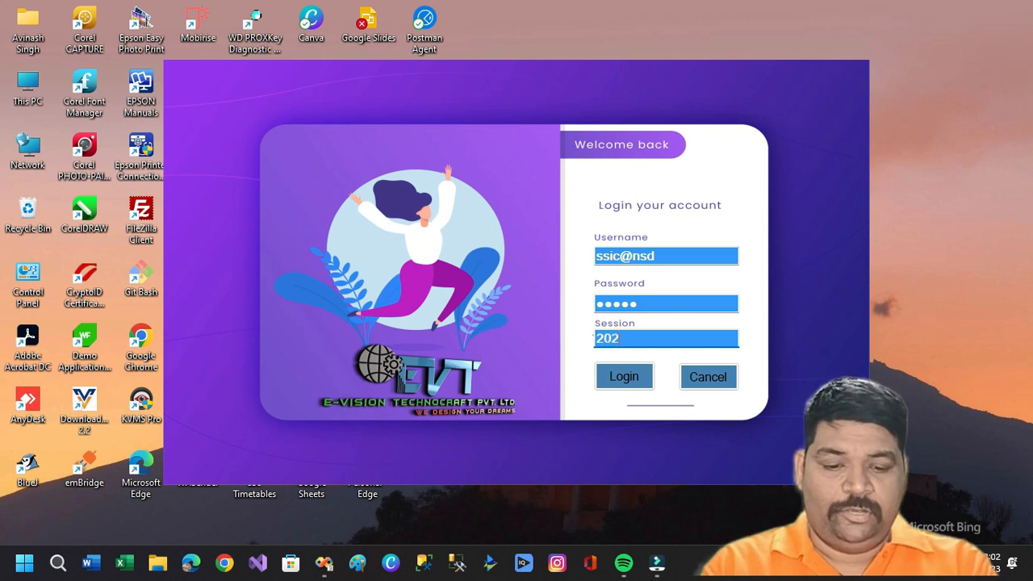
{"action": "type", "text": "3-2024"}
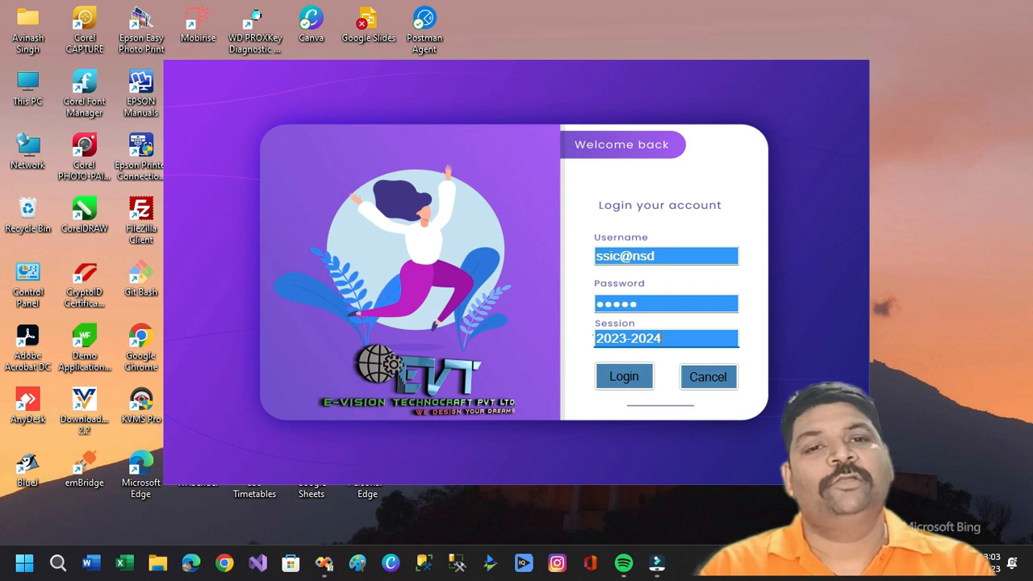
{"action": "left_click", "coordinate": [628, 377]}
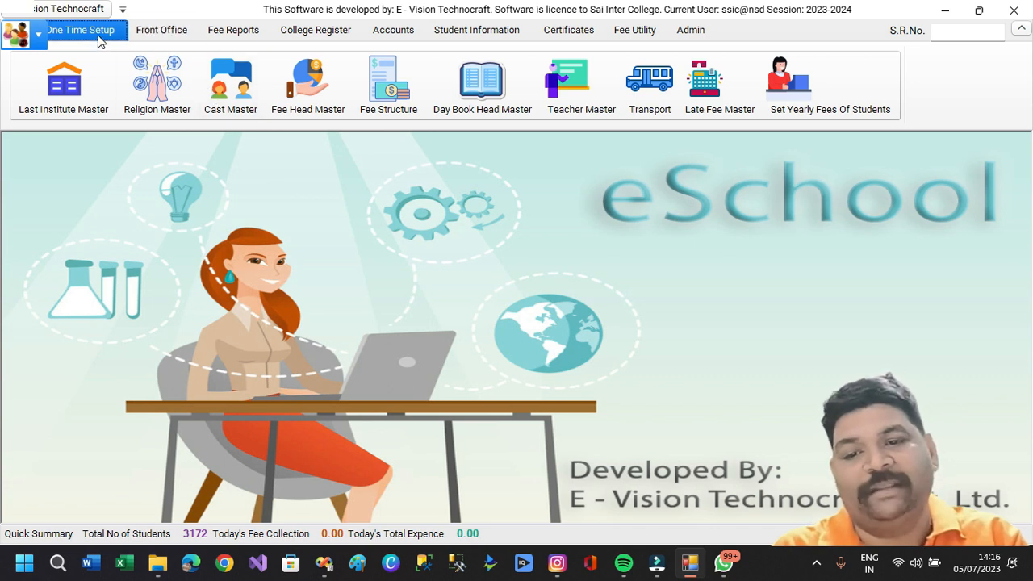
Browse the Front Office, Fee Reports and College Register tools, then return to One Time Setup.
{"action": "left_click", "coordinate": [139, 39]}
{"action": "left_click", "coordinate": [232, 39]}
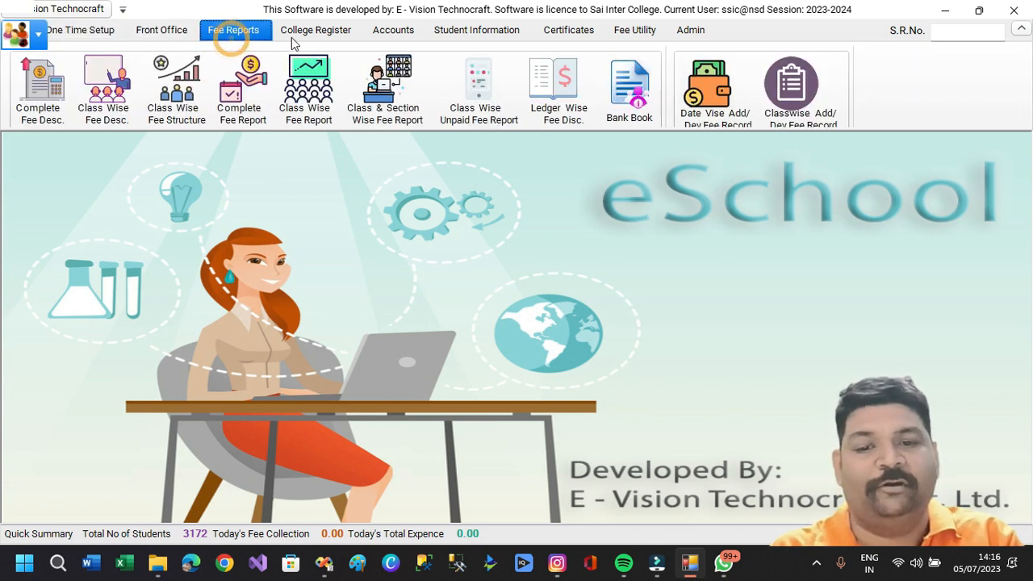
{"action": "left_click", "coordinate": [315, 38]}
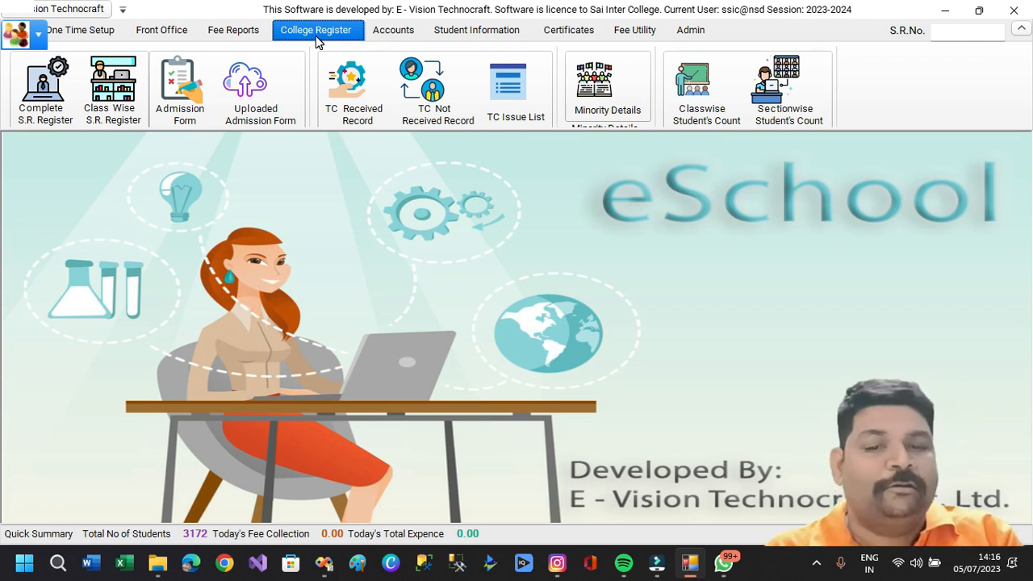
{"action": "left_click", "coordinate": [100, 34]}
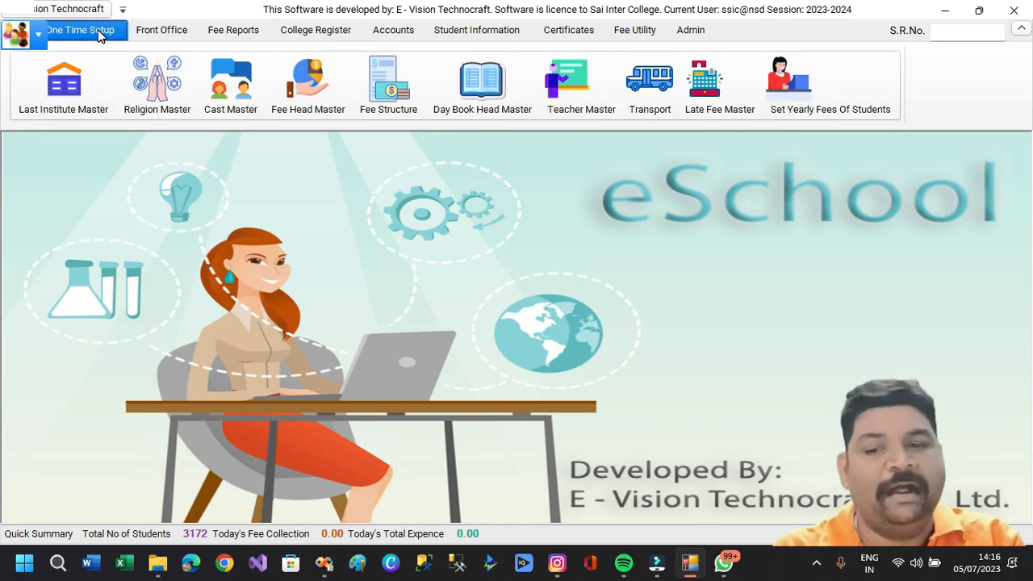
Review the Last Institute and Religion master lists, then bring up Cast Master.
{"action": "left_click", "coordinate": [67, 113]}
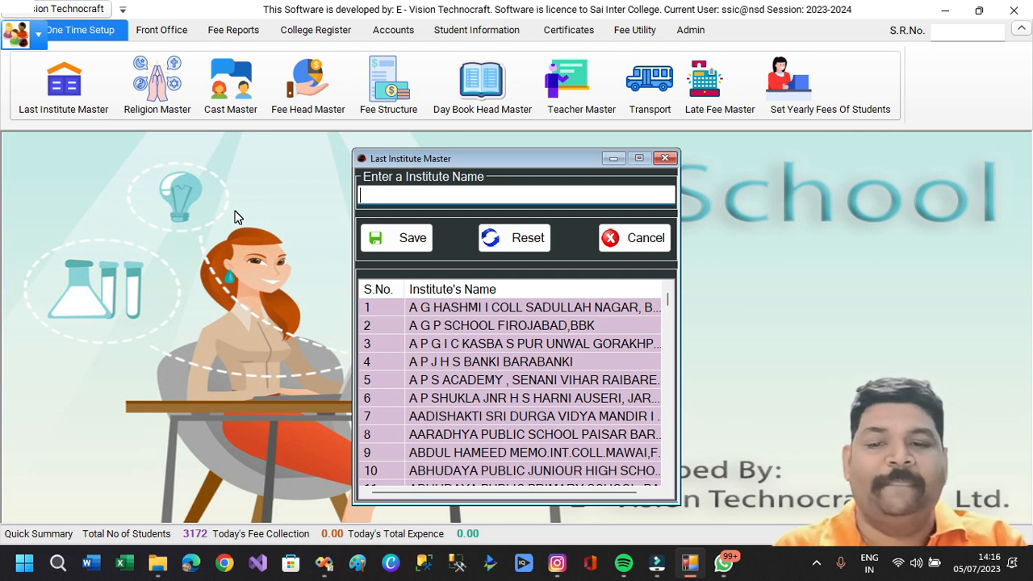
{"action": "left_click", "coordinate": [634, 237]}
{"action": "left_click", "coordinate": [158, 85]}
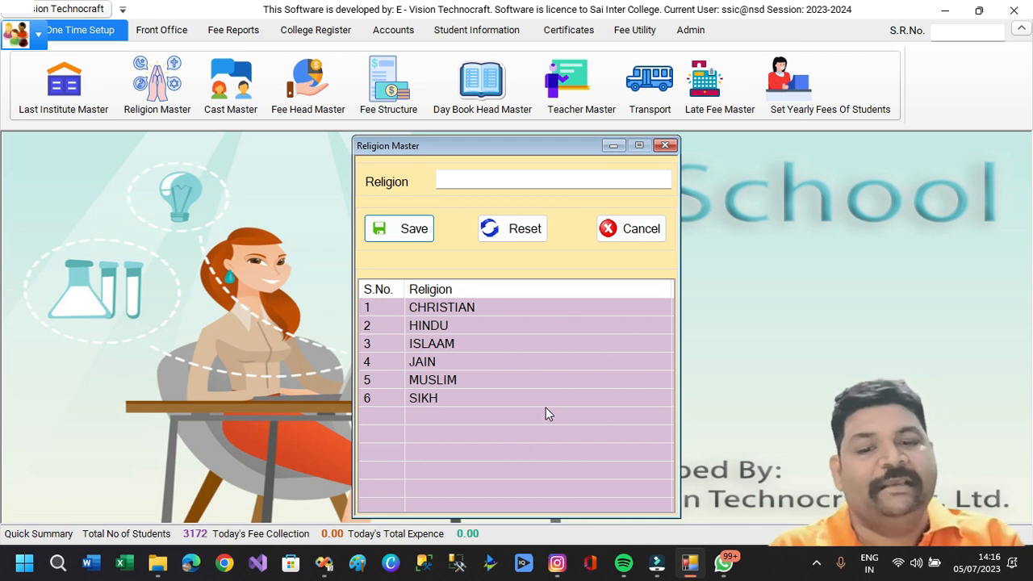
{"action": "left_click", "coordinate": [629, 237]}
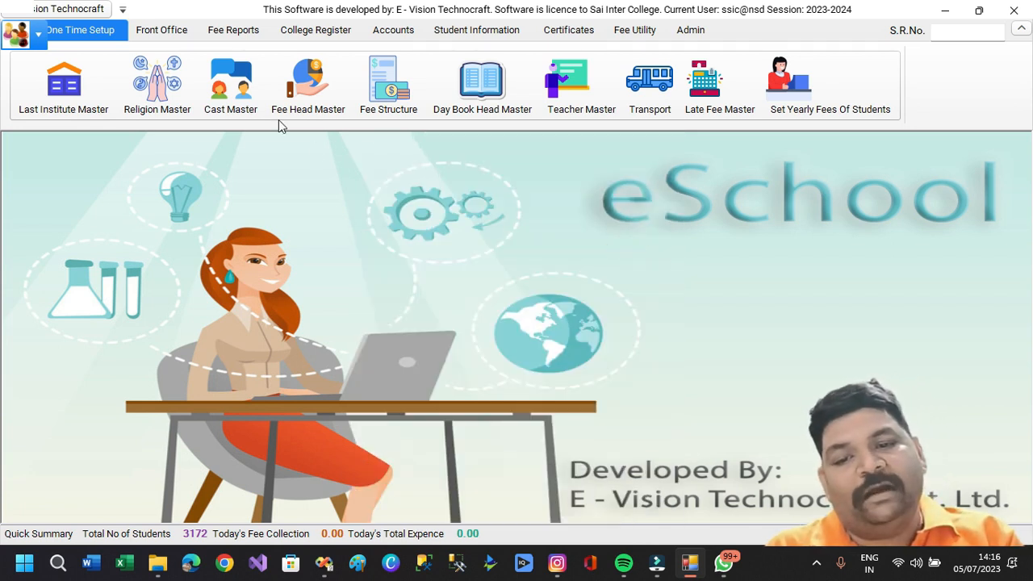
{"action": "left_click", "coordinate": [231, 84]}
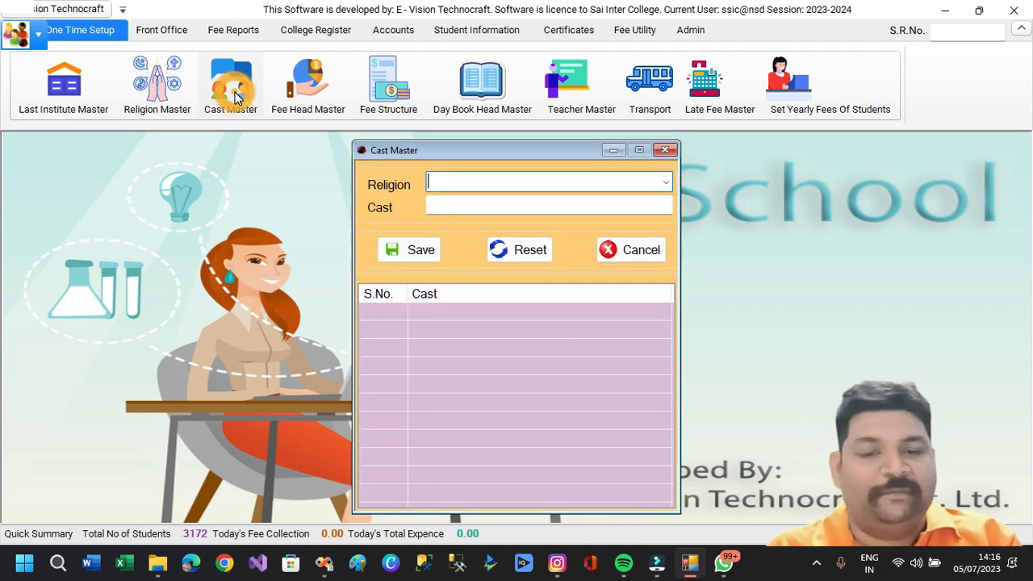
Rename the HINDU caste AGARWAL to AGARWALL and save the update.
{"action": "left_click", "coordinate": [666, 182]}
{"action": "left_click", "coordinate": [572, 200]}
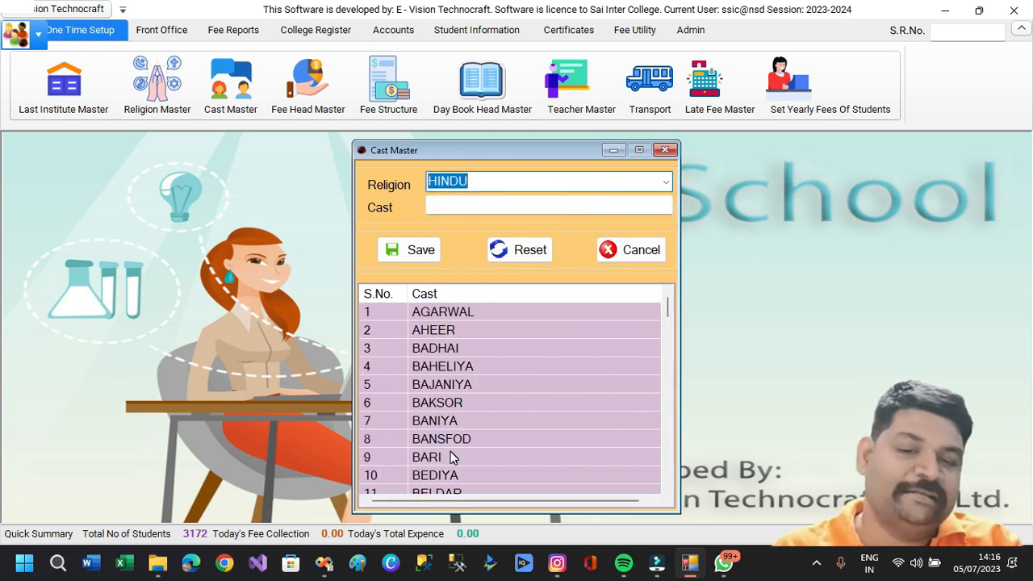
{"action": "left_click", "coordinate": [445, 206]}
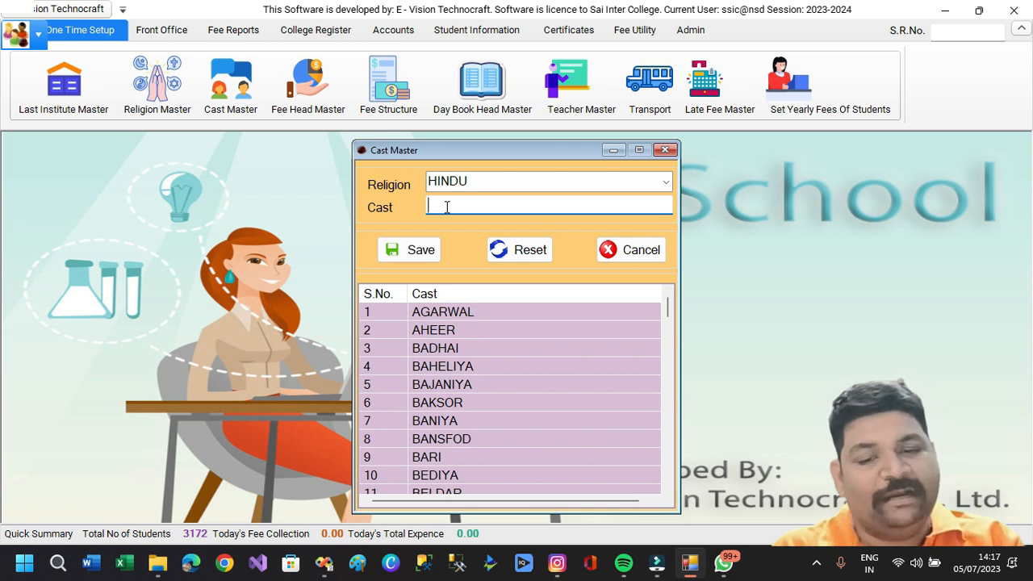
{"action": "left_click", "coordinate": [471, 313]}
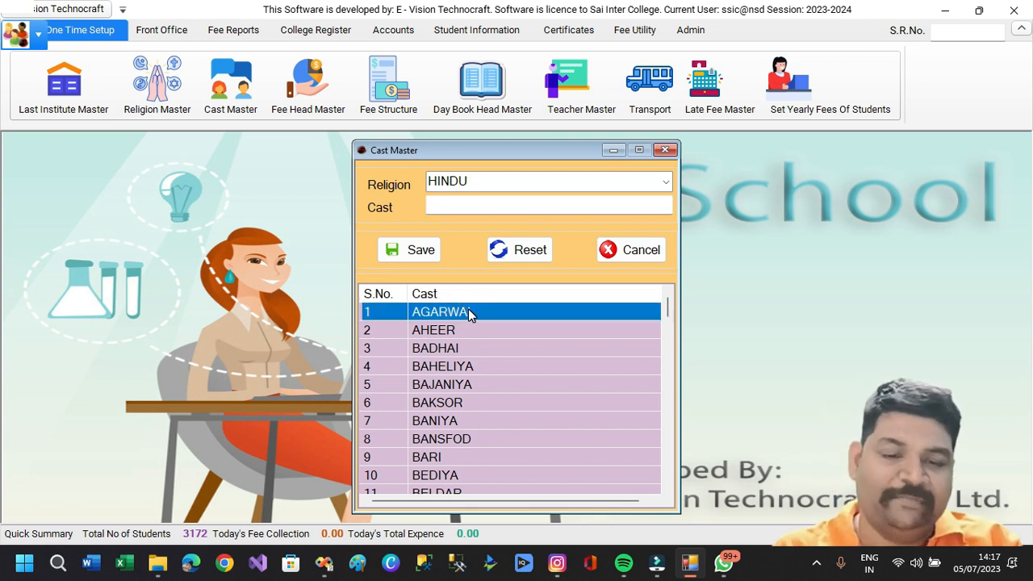
{"action": "right_click", "coordinate": [470, 314]}
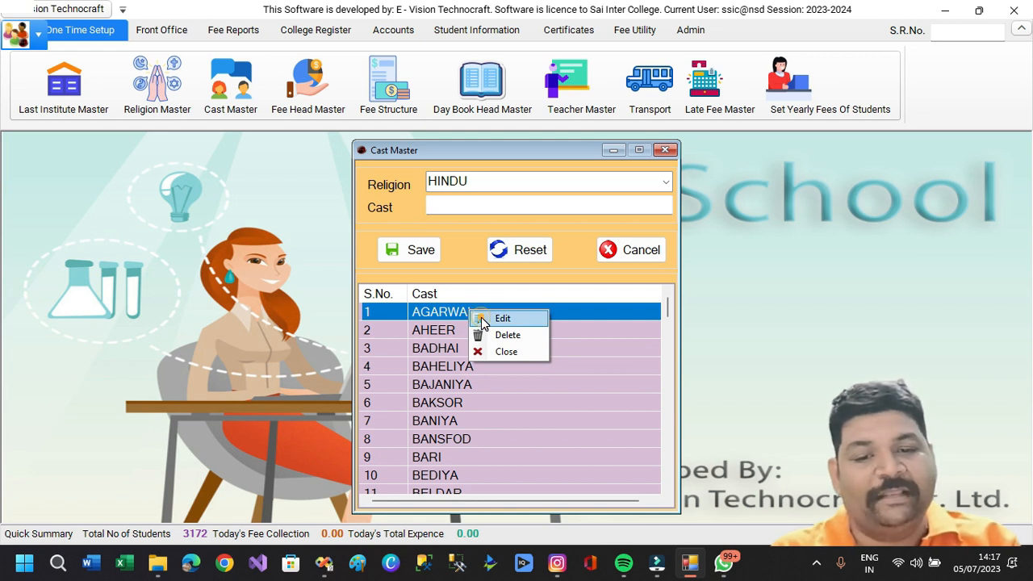
{"action": "left_click", "coordinate": [484, 319]}
{"action": "left_click", "coordinate": [503, 209]}
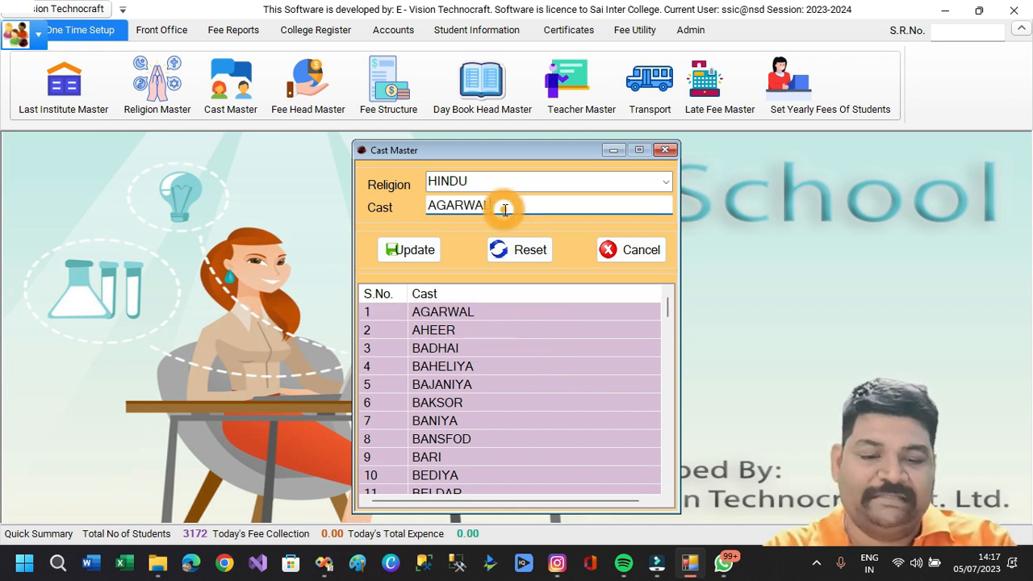
{"action": "type", "text": "L"}
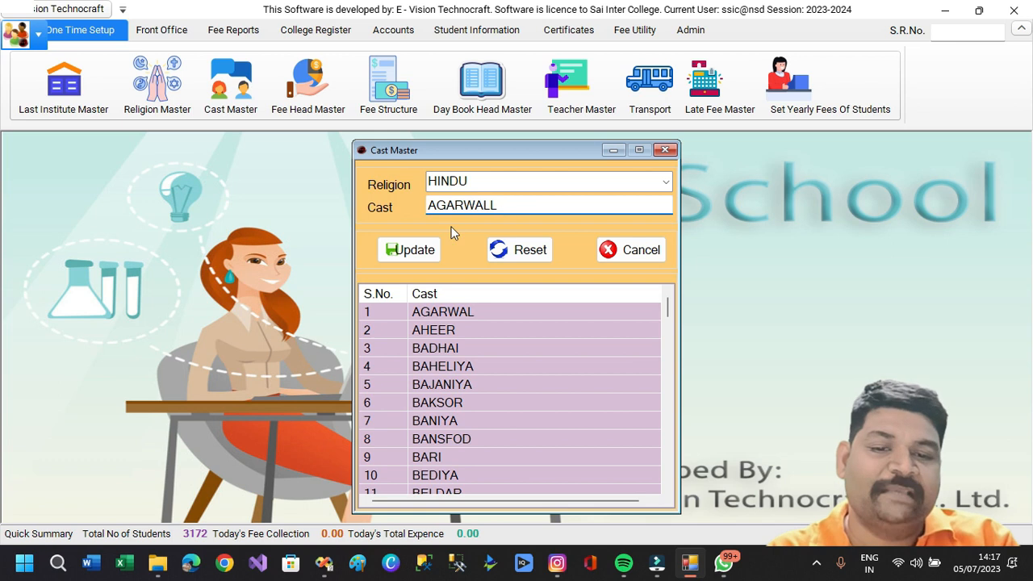
{"action": "left_click", "coordinate": [413, 249]}
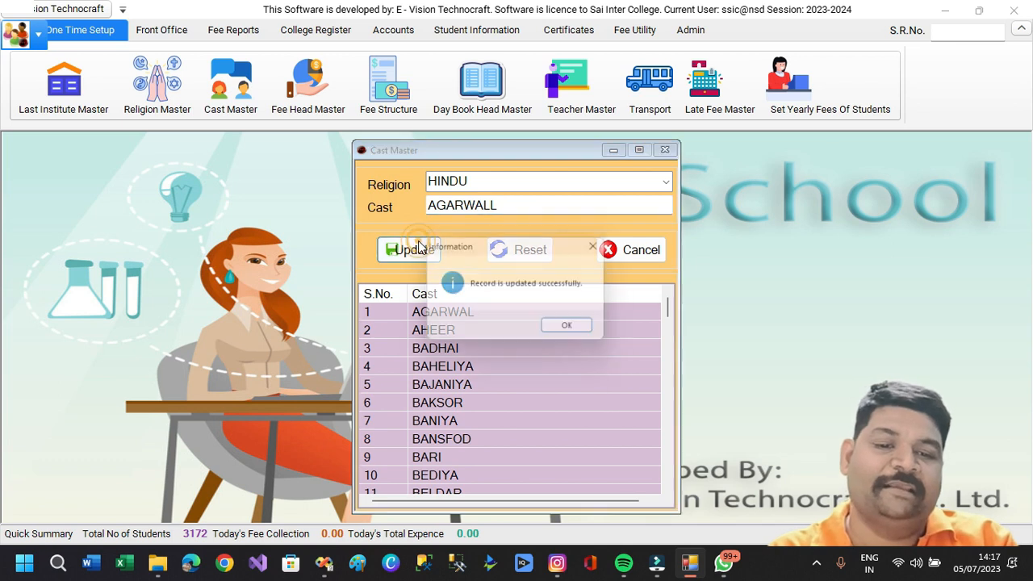
{"action": "left_click", "coordinate": [574, 331]}
Change AGARWALL back to AGARWAL under HINDU, save it, and close Cast Master.
{"action": "left_click", "coordinate": [480, 313]}
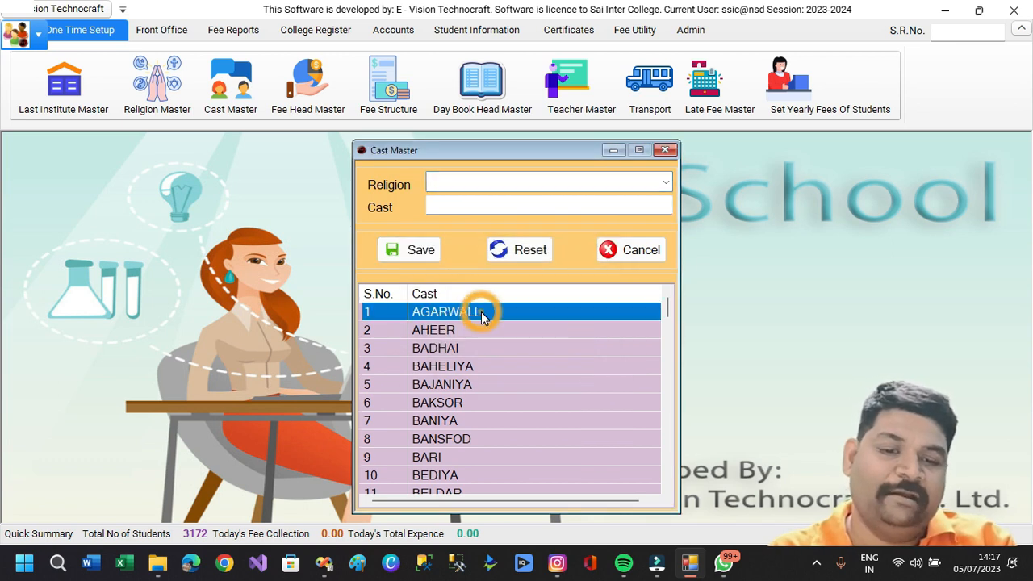
{"action": "right_click", "coordinate": [481, 311]}
{"action": "left_click", "coordinate": [508, 320]}
{"action": "left_click", "coordinate": [509, 207]}
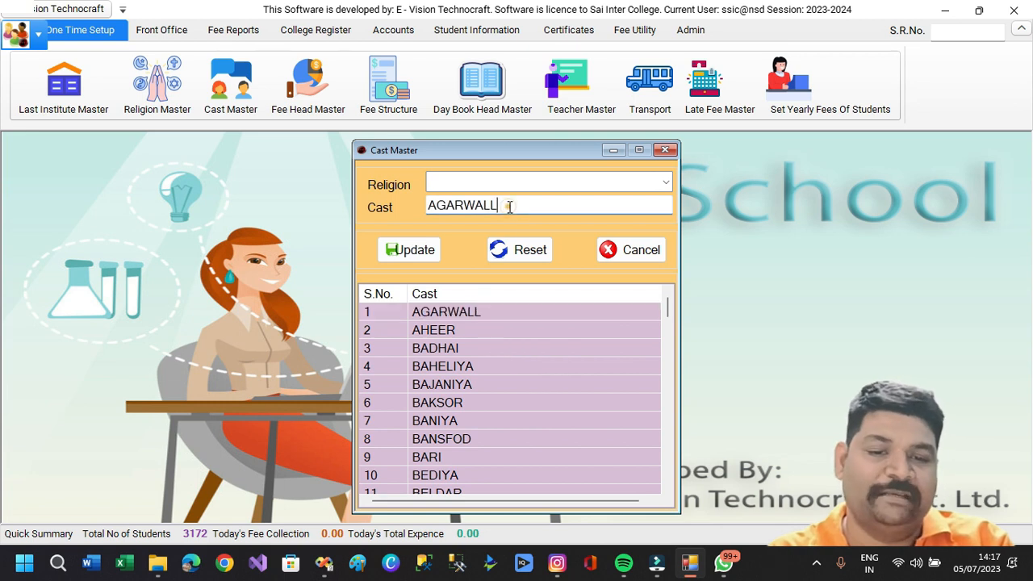
{"action": "left_click", "coordinate": [663, 182]}
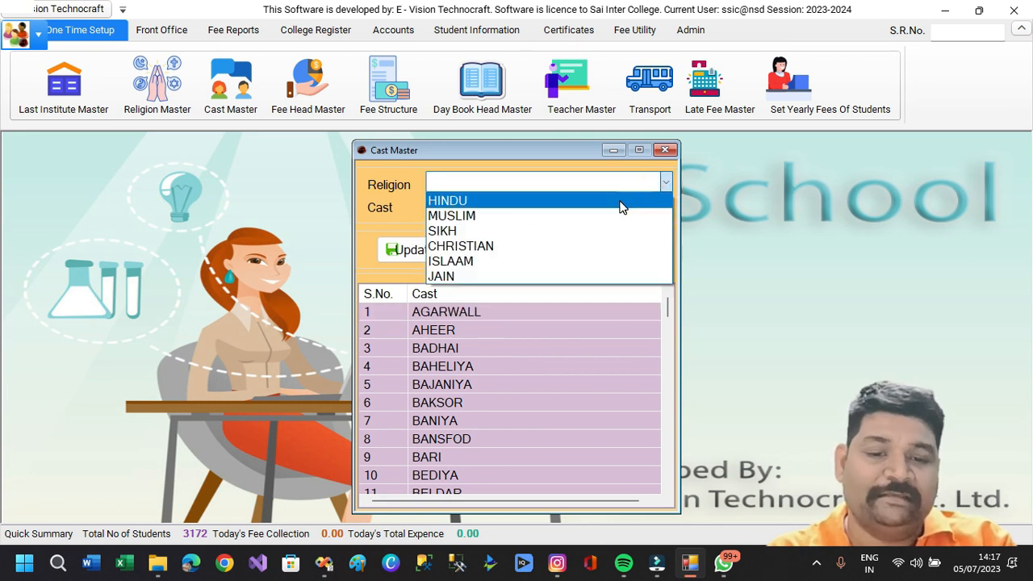
{"action": "left_click", "coordinate": [620, 201]}
{"action": "left_click", "coordinate": [549, 205]}
{"action": "key", "text": "BackSpace"}
{"action": "left_click", "coordinate": [401, 249]}
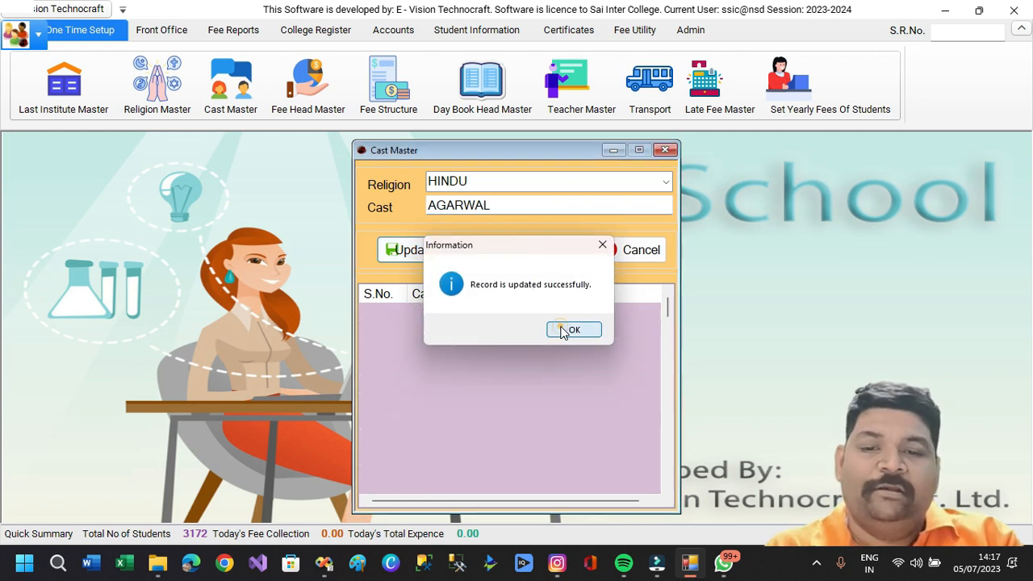
{"action": "left_click", "coordinate": [568, 330]}
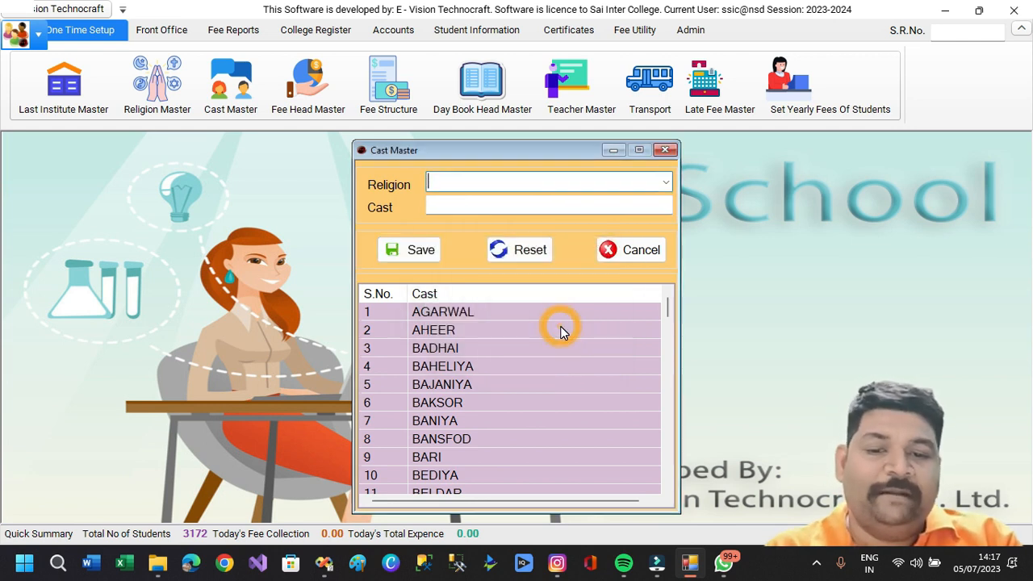
{"action": "left_click", "coordinate": [630, 251]}
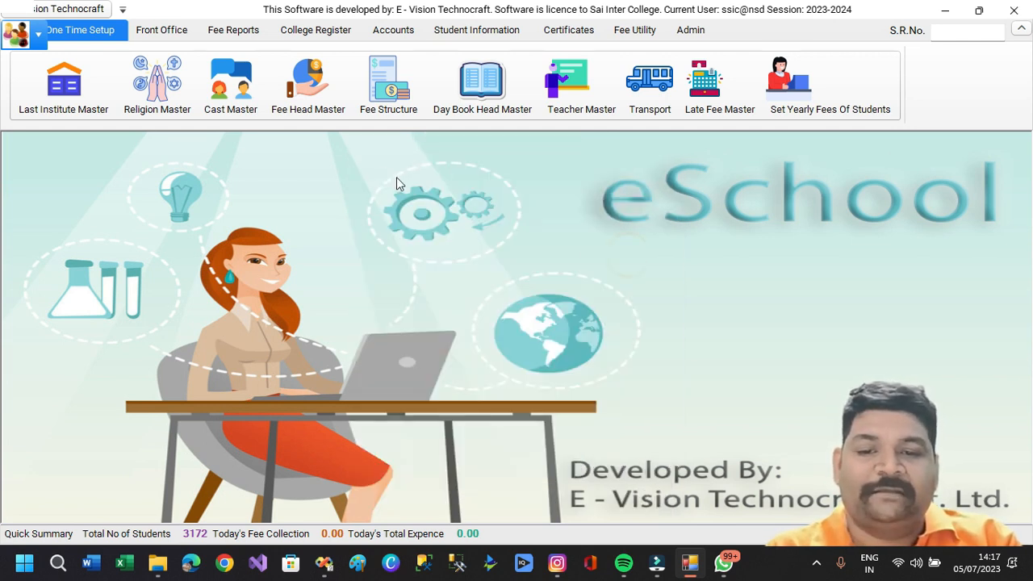
Add the fee head TUTION FEES, saved as entry 13, and close Fee Head Master.
{"action": "left_click", "coordinate": [322, 96]}
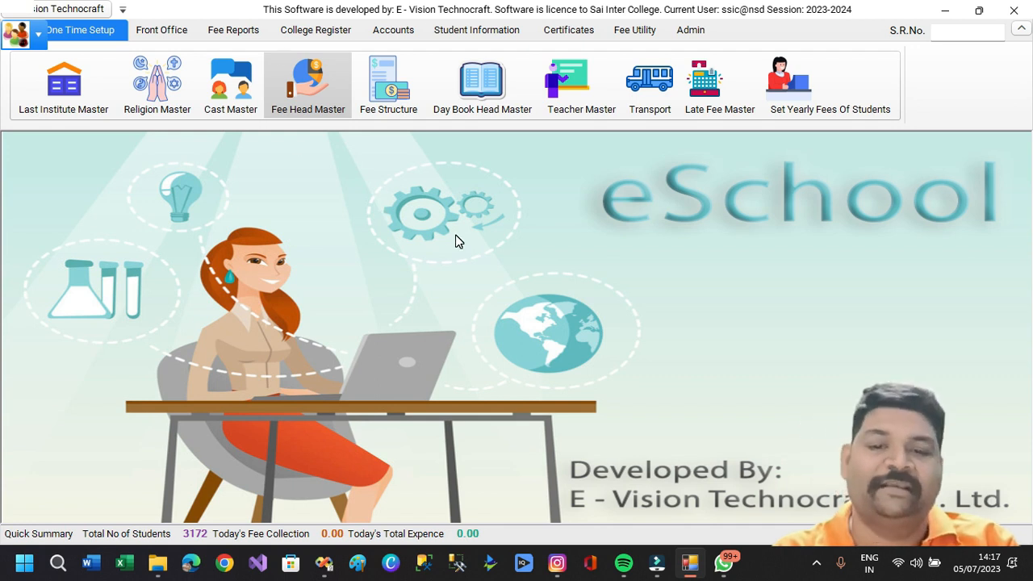
{"action": "left_click", "coordinate": [321, 107]}
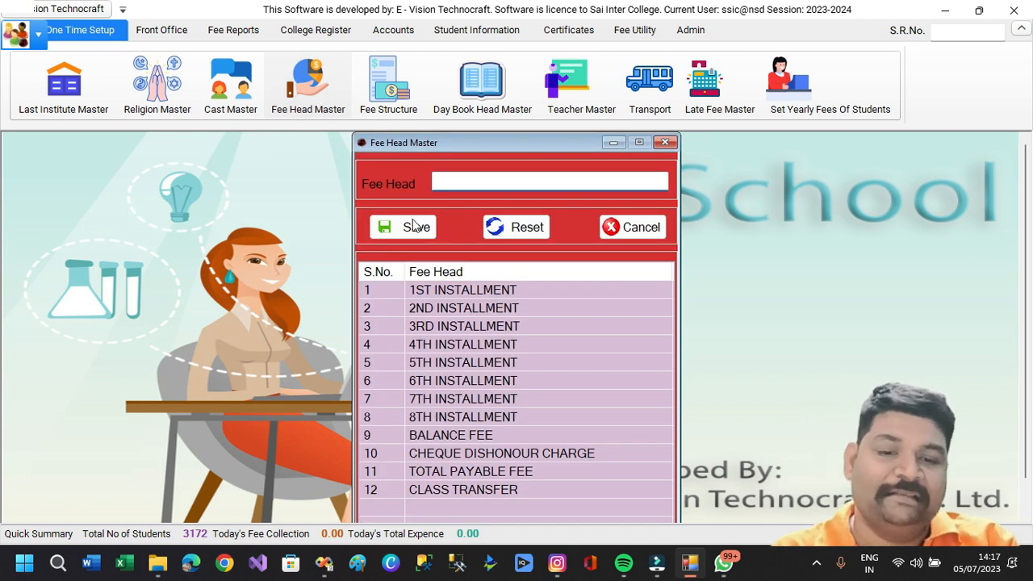
{"action": "left_click", "coordinate": [476, 294]}
{"action": "left_click", "coordinate": [475, 307]}
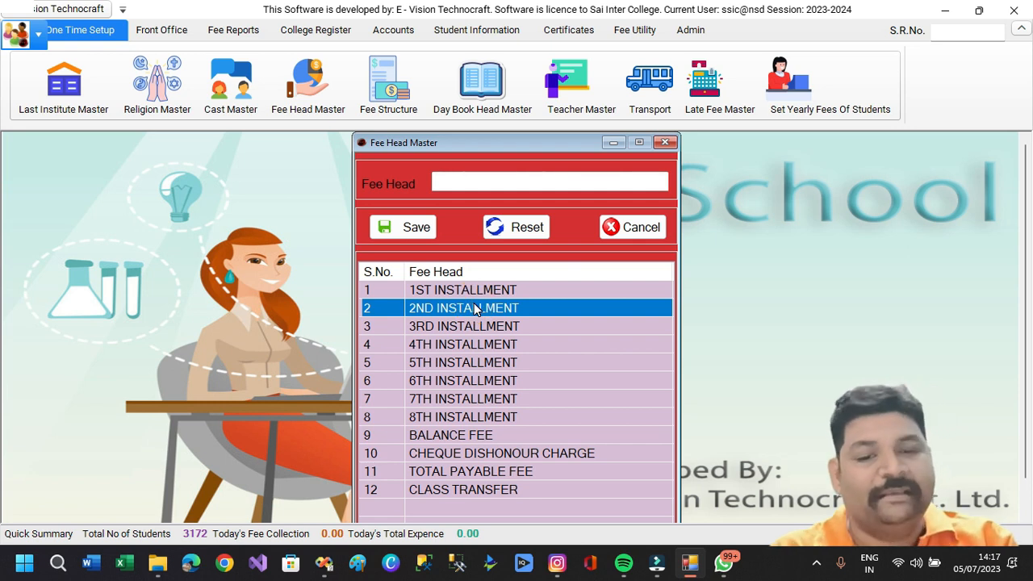
{"action": "left_click", "coordinate": [468, 182]}
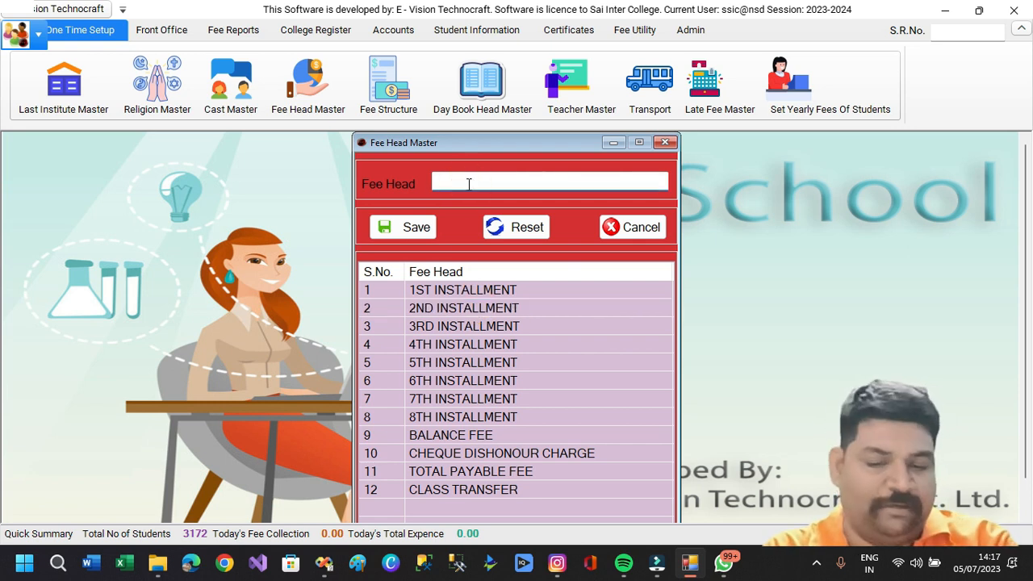
{"action": "type", "text": "TUTION FEES"}
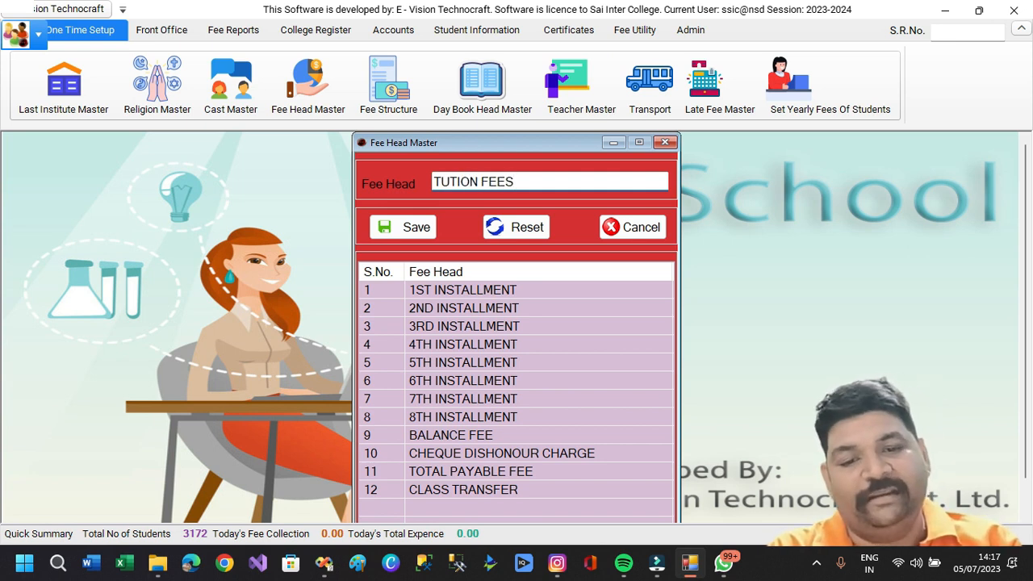
{"action": "key", "text": "Return"}
{"action": "key", "text": "Return"}
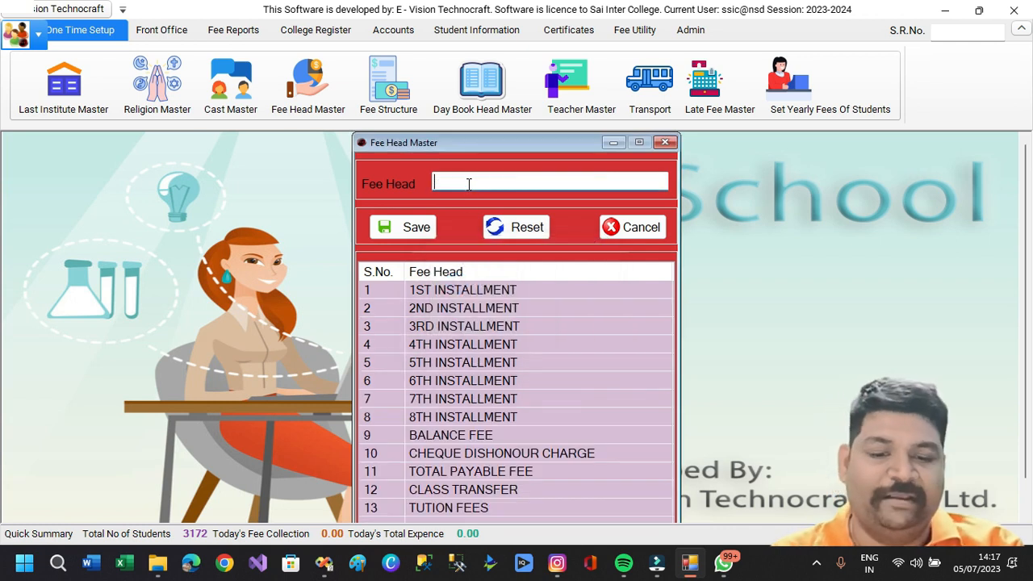
{"action": "left_click", "coordinate": [458, 508]}
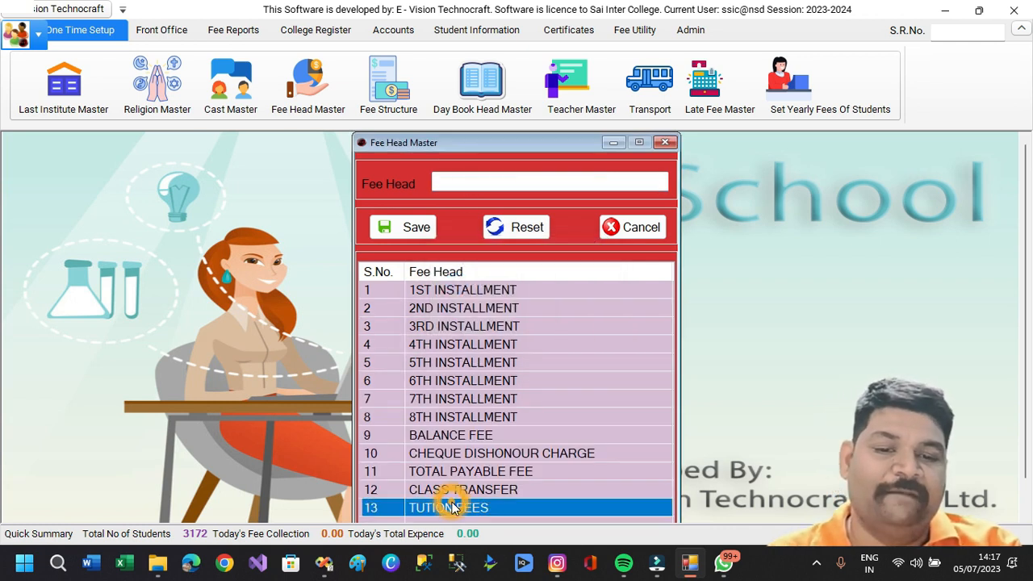
{"action": "left_click", "coordinate": [478, 182]}
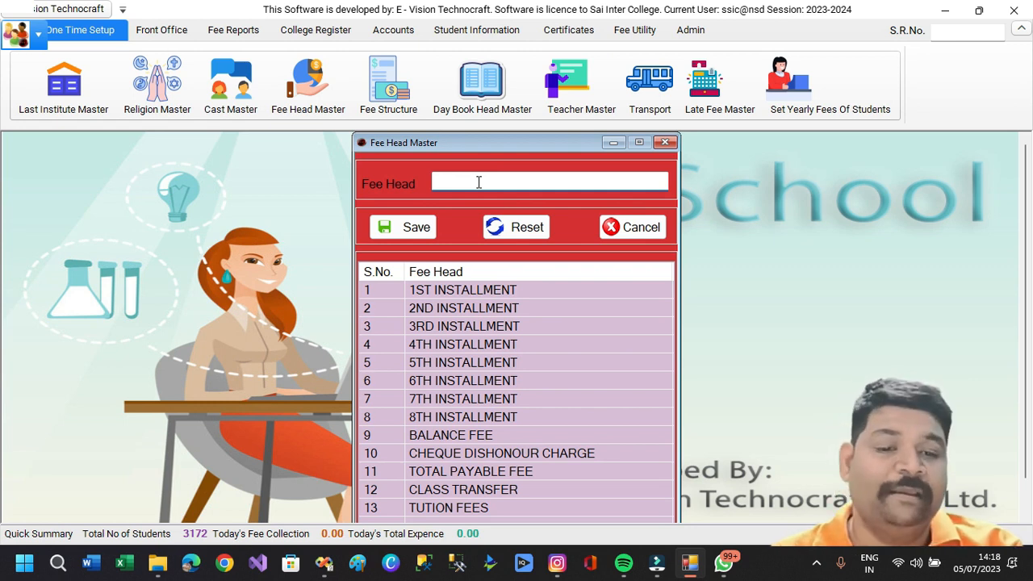
{"action": "left_click", "coordinate": [635, 229]}
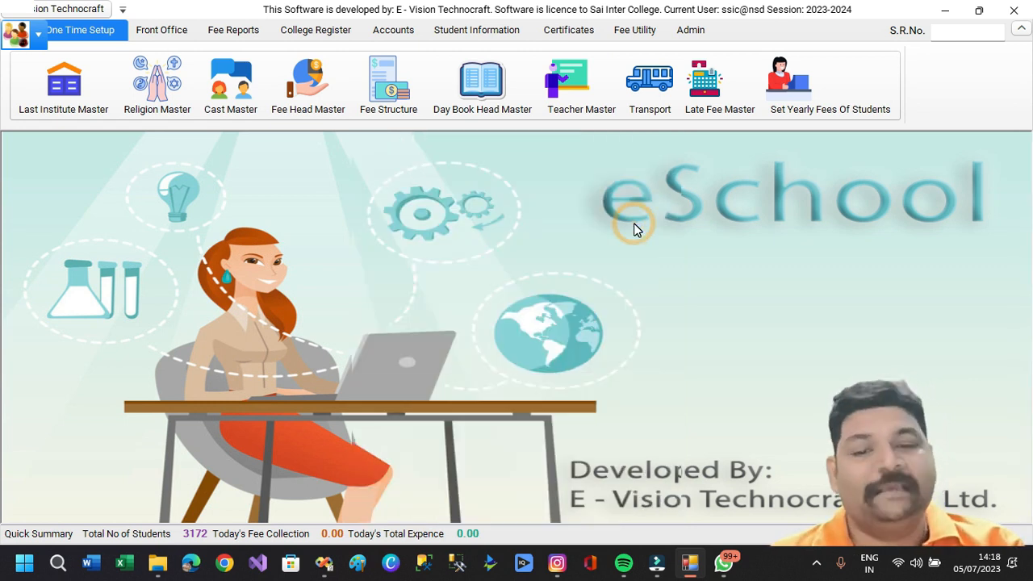
Enter a TUTION FEES amount of 900 for NURSERY in the APRIL fee structure.
{"action": "left_click", "coordinate": [404, 109]}
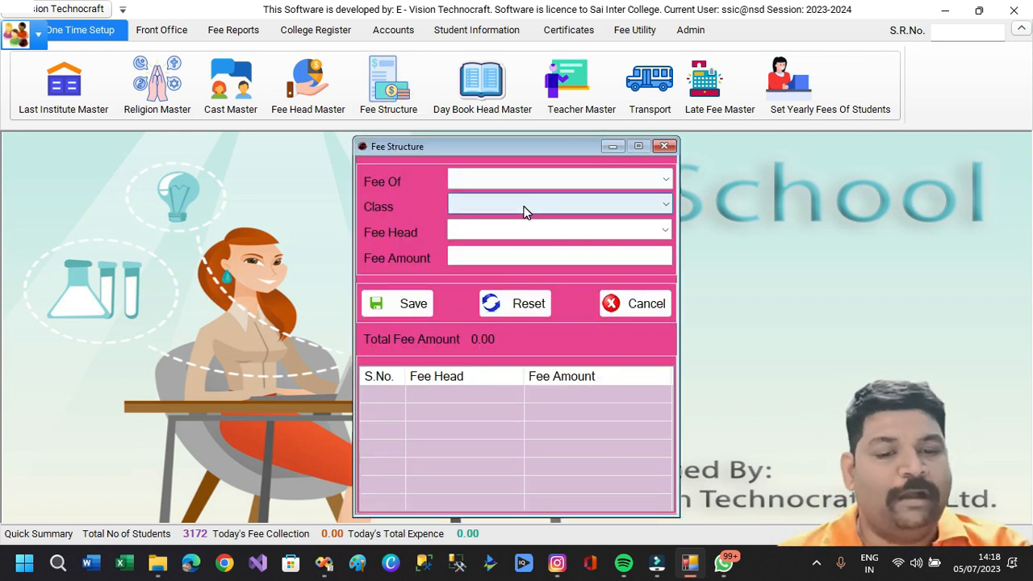
{"action": "left_click", "coordinate": [665, 183]}
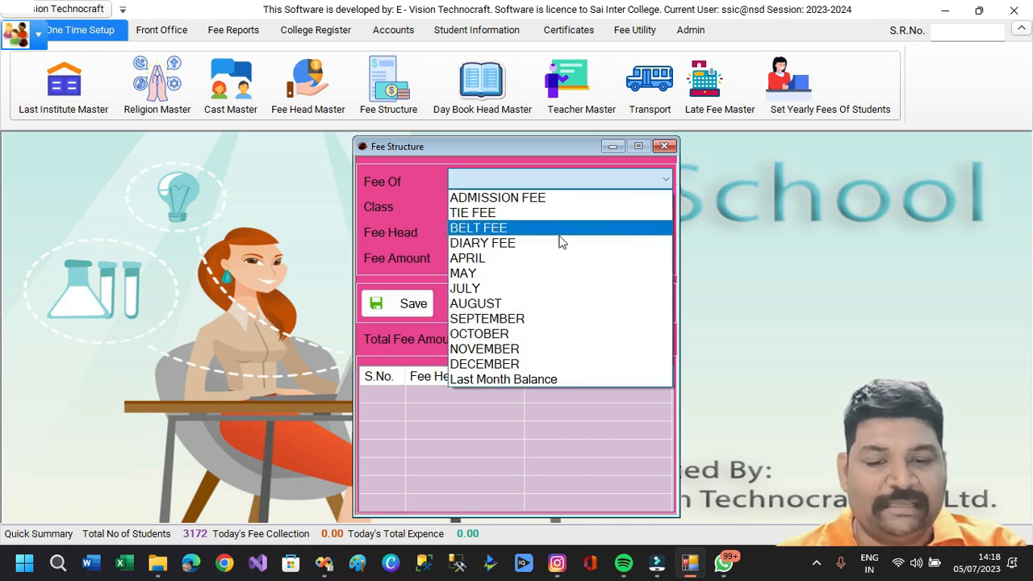
{"action": "left_click", "coordinate": [529, 259]}
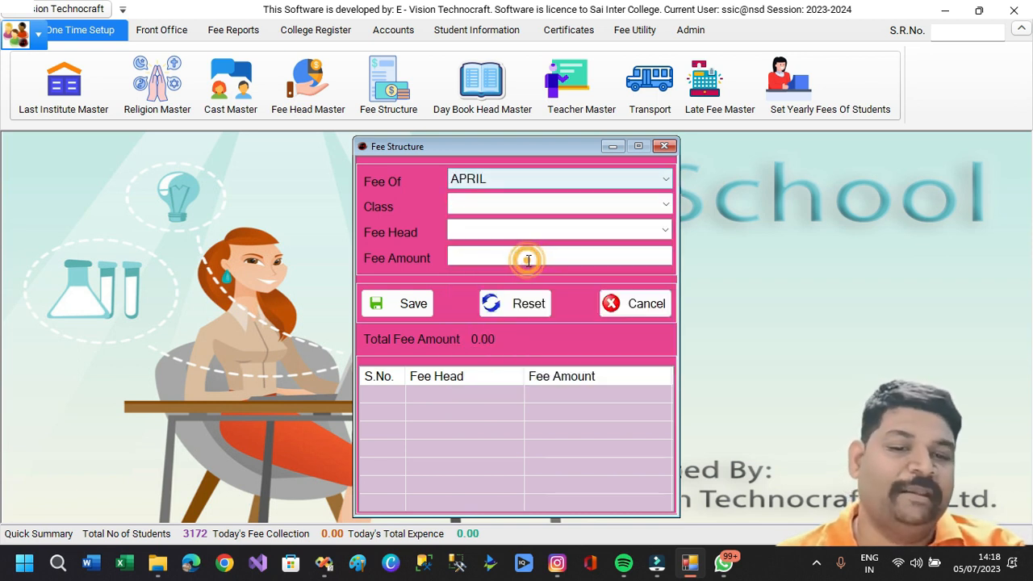
{"action": "left_click", "coordinate": [664, 209]}
{"action": "left_click", "coordinate": [622, 222]}
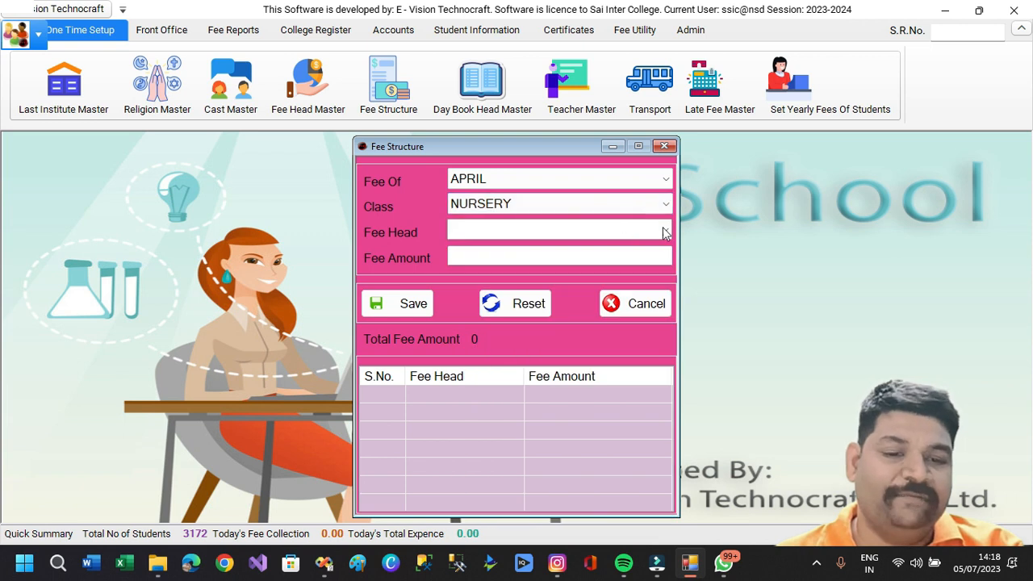
{"action": "left_click", "coordinate": [666, 232]}
{"action": "left_click", "coordinate": [518, 430]}
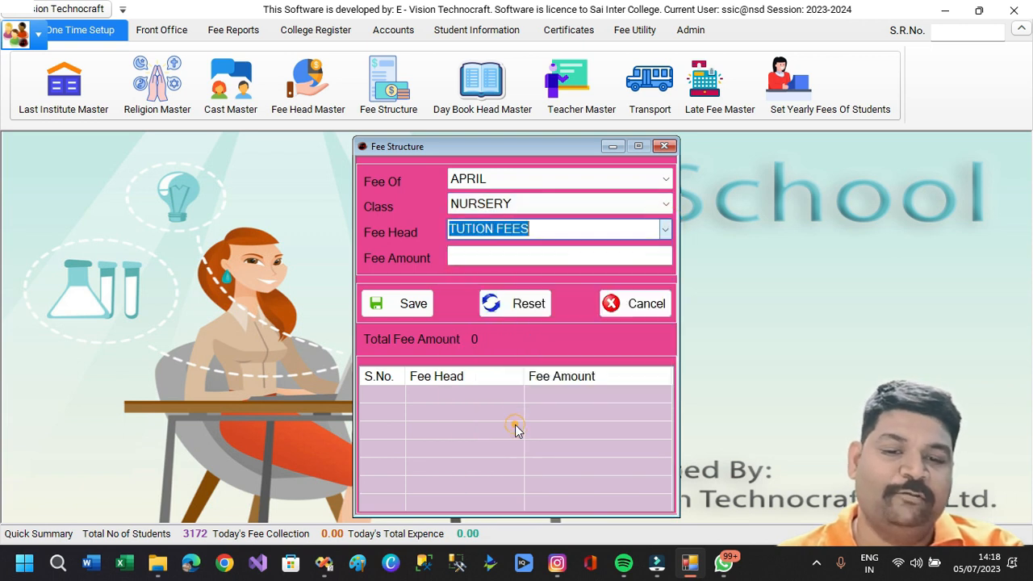
{"action": "left_click", "coordinate": [468, 256]}
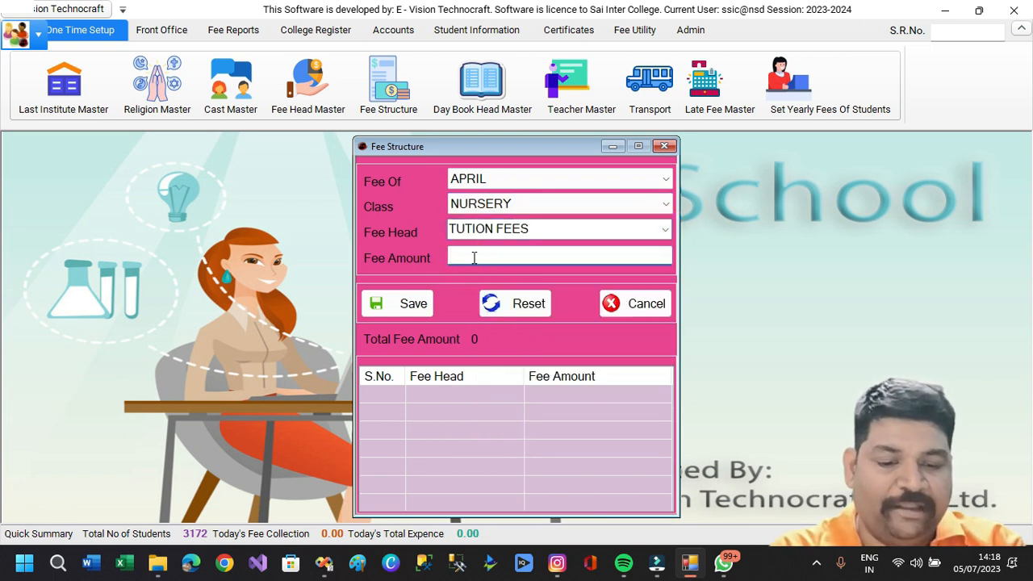
{"action": "type", "text": "900"}
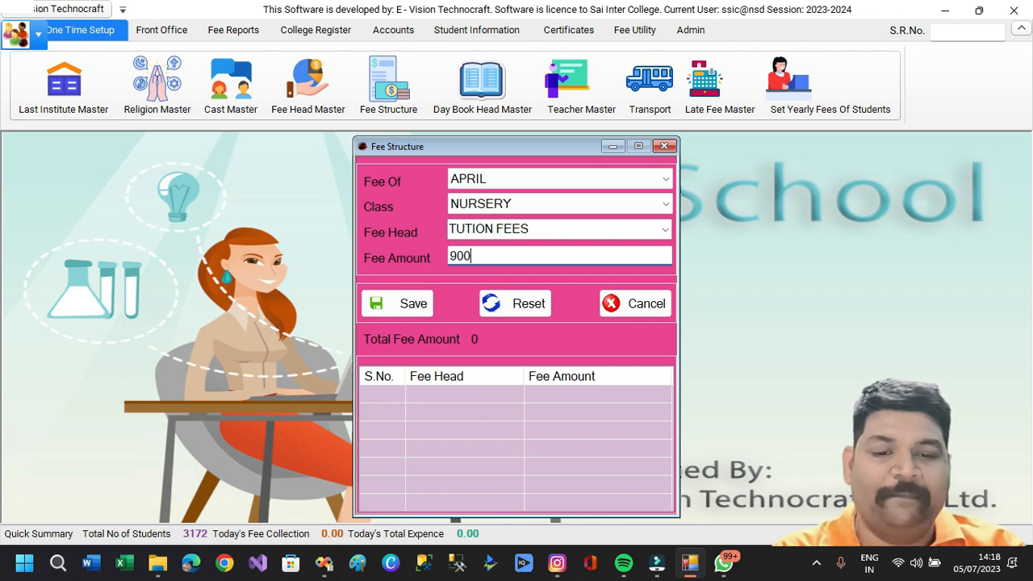
{"action": "key", "text": "Return"}
{"action": "key", "text": "Return"}
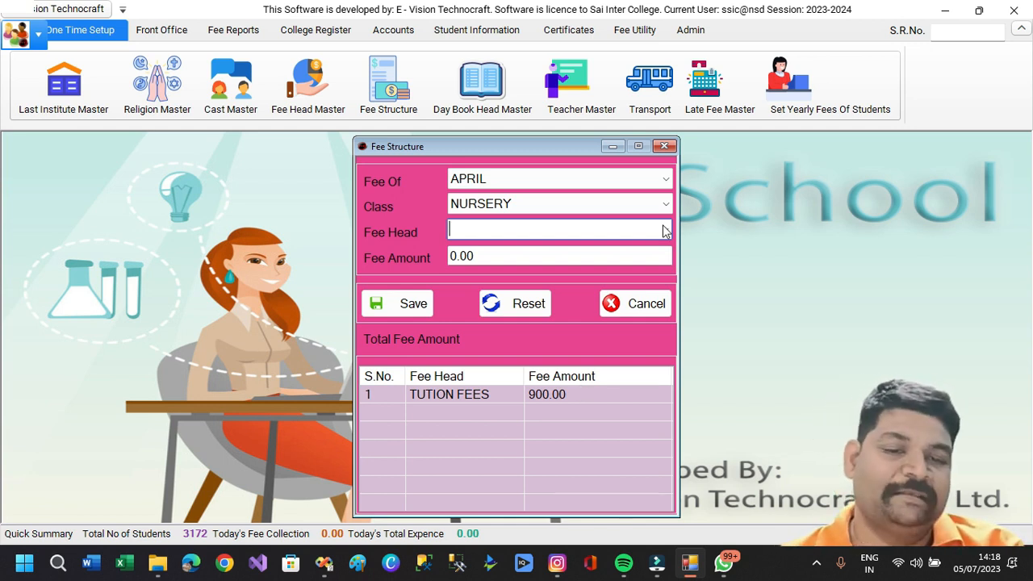
Add a CLASS TRANSFER fee of 200 to NURSERY's APRIL fees.
{"action": "left_click", "coordinate": [660, 182]}
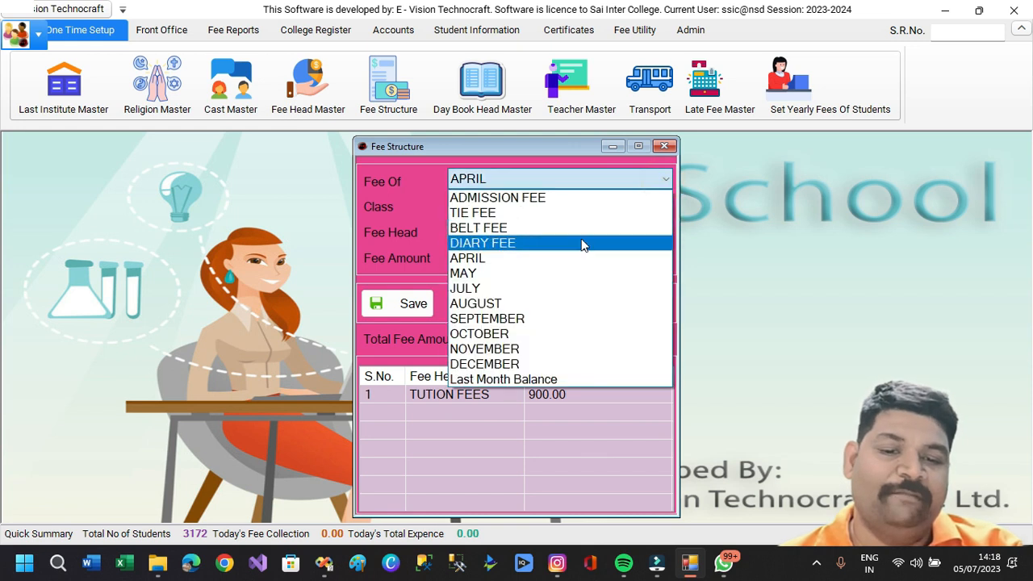
{"action": "left_click", "coordinate": [552, 273]}
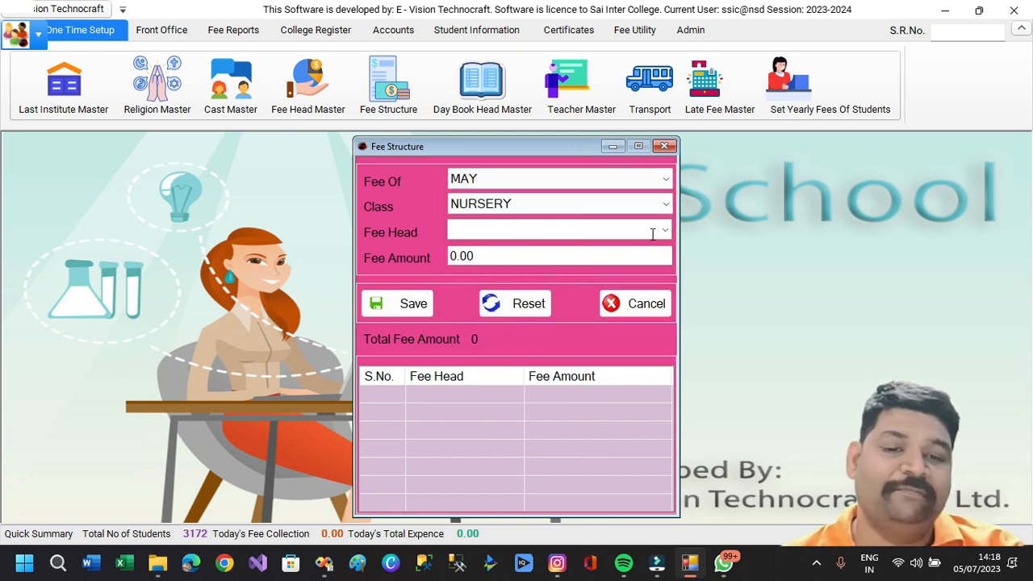
{"action": "left_click", "coordinate": [665, 179]}
{"action": "left_click", "coordinate": [559, 259]}
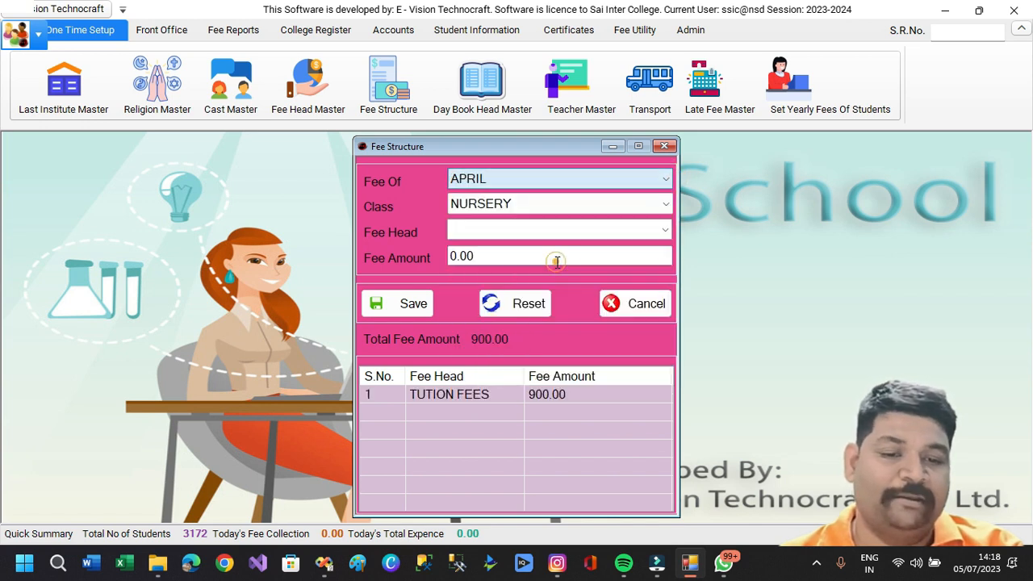
{"action": "left_click", "coordinate": [666, 231]}
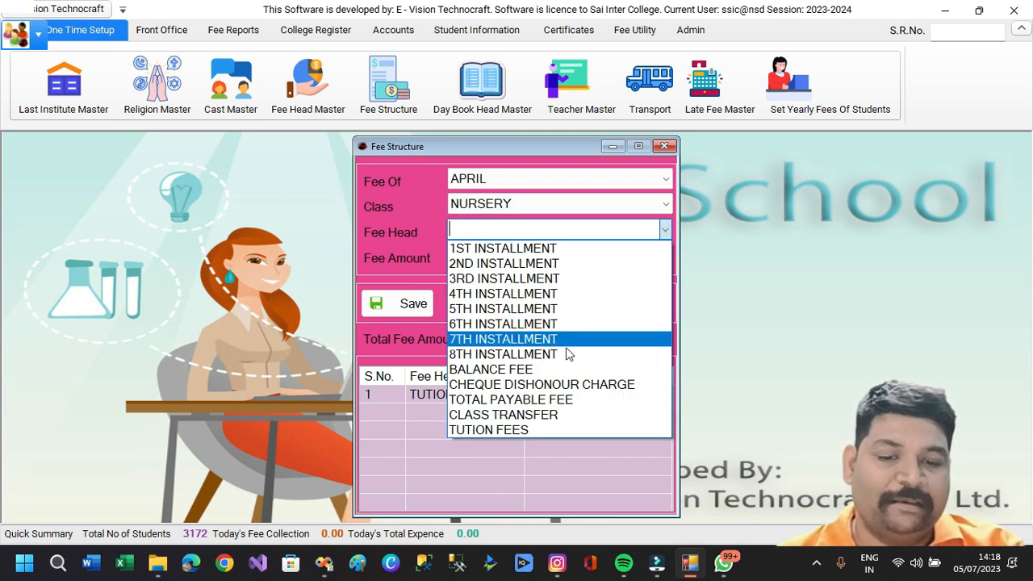
{"action": "left_click", "coordinate": [540, 419]}
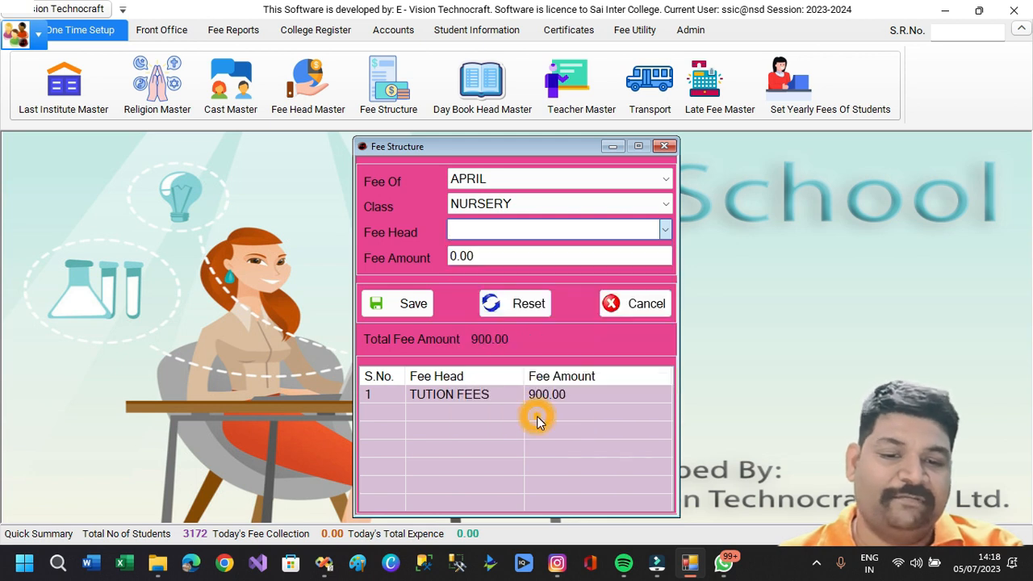
{"action": "left_click", "coordinate": [488, 256]}
{"action": "double_click", "coordinate": [488, 256]}
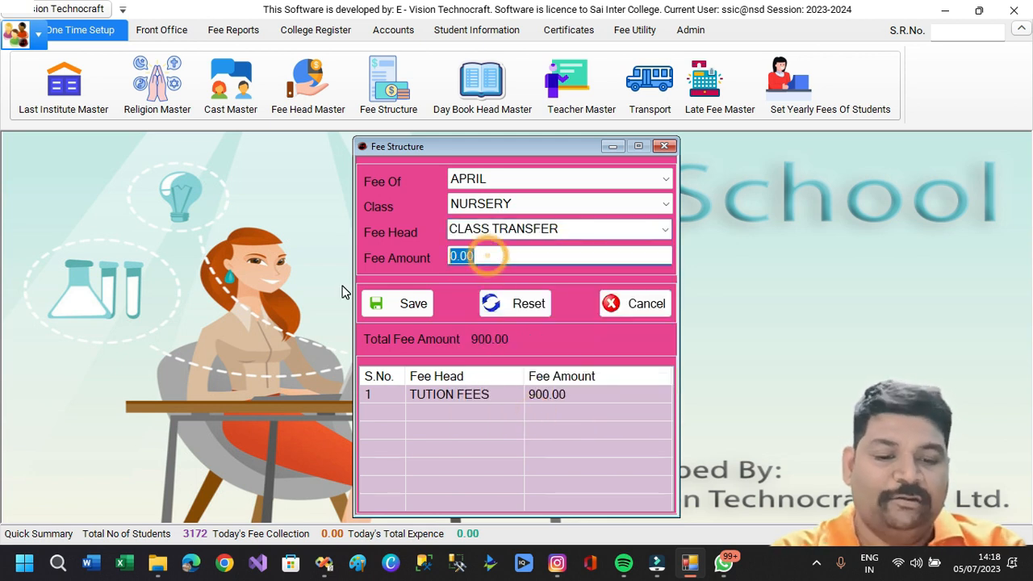
{"action": "type", "text": "200"}
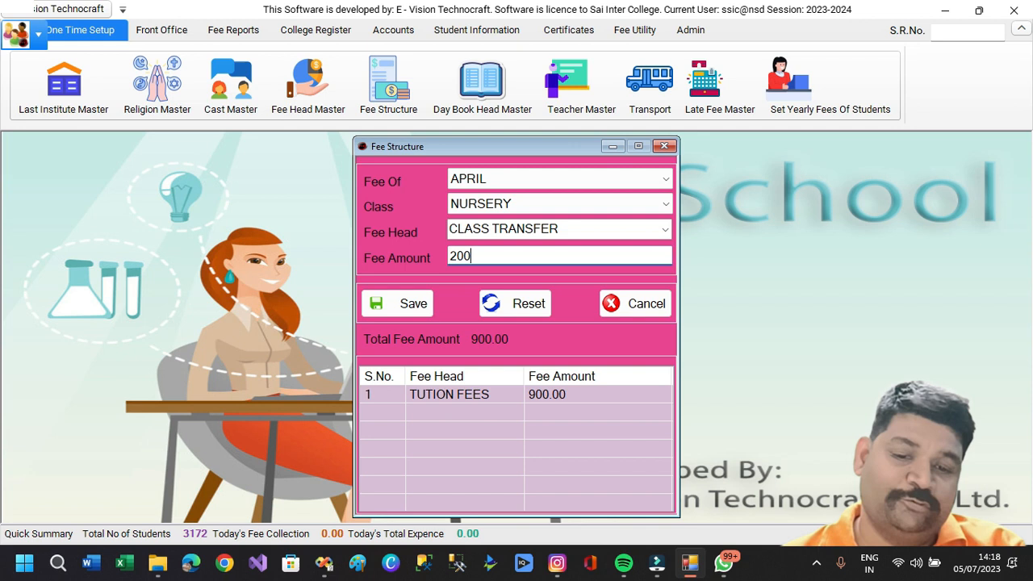
{"action": "left_click", "coordinate": [386, 300]}
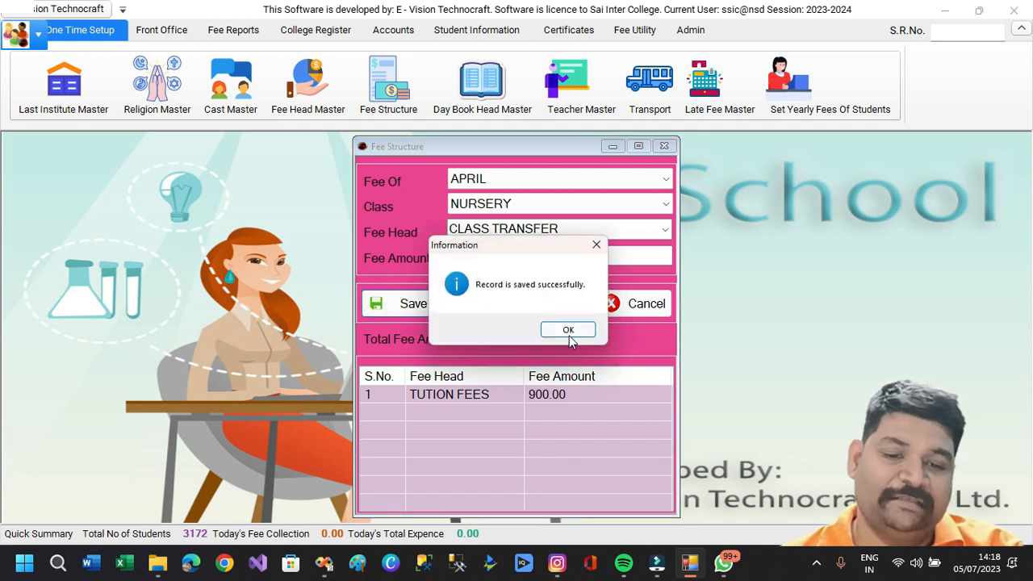
{"action": "left_click", "coordinate": [567, 329]}
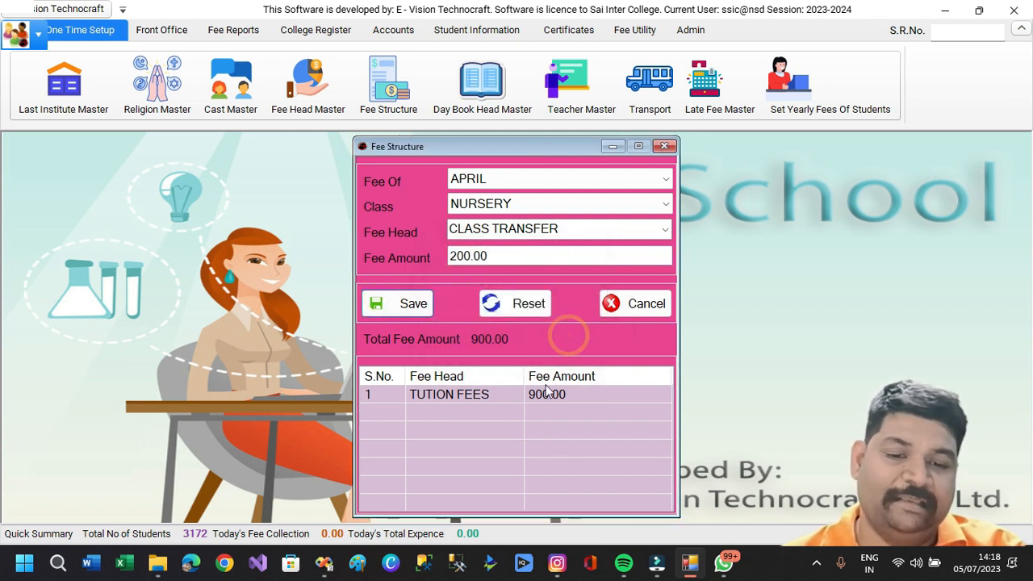
Check the NURSERY APRIL structure totalling 1100.00, then close it.
{"action": "left_click", "coordinate": [664, 230]}
{"action": "left_click", "coordinate": [552, 430]}
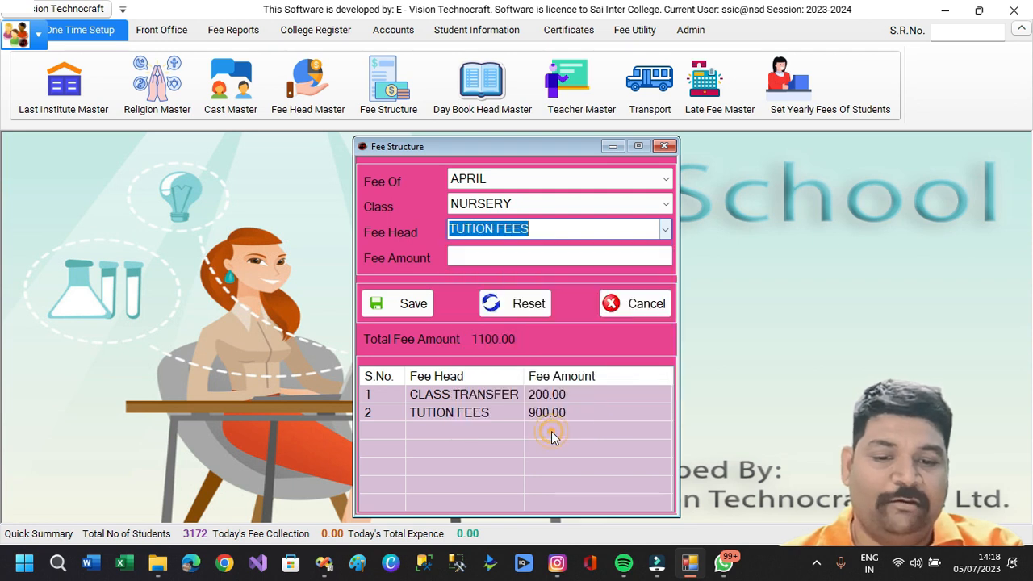
{"action": "left_click", "coordinate": [665, 204]}
{"action": "left_click", "coordinate": [640, 221]}
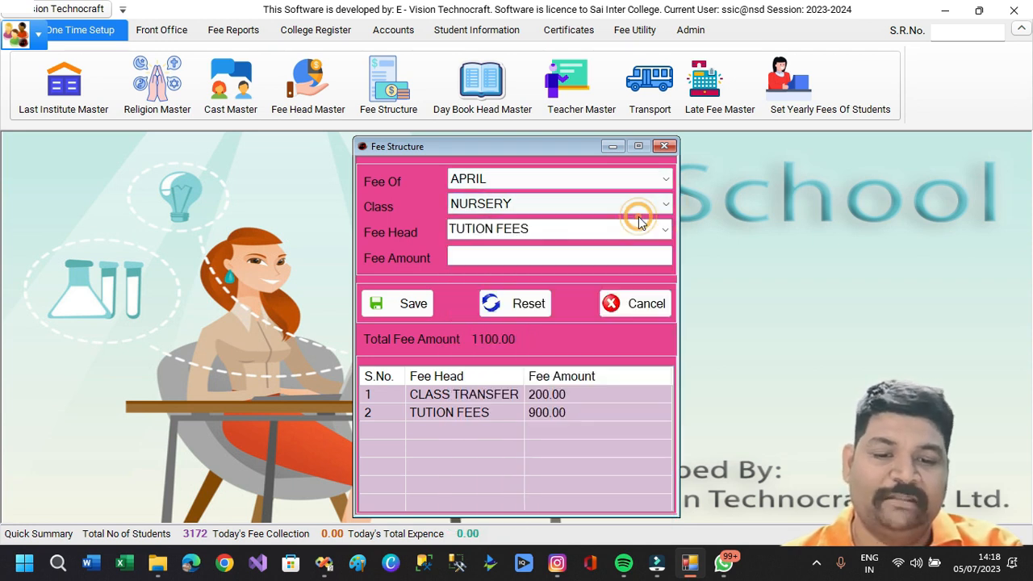
{"action": "left_click", "coordinate": [642, 307]}
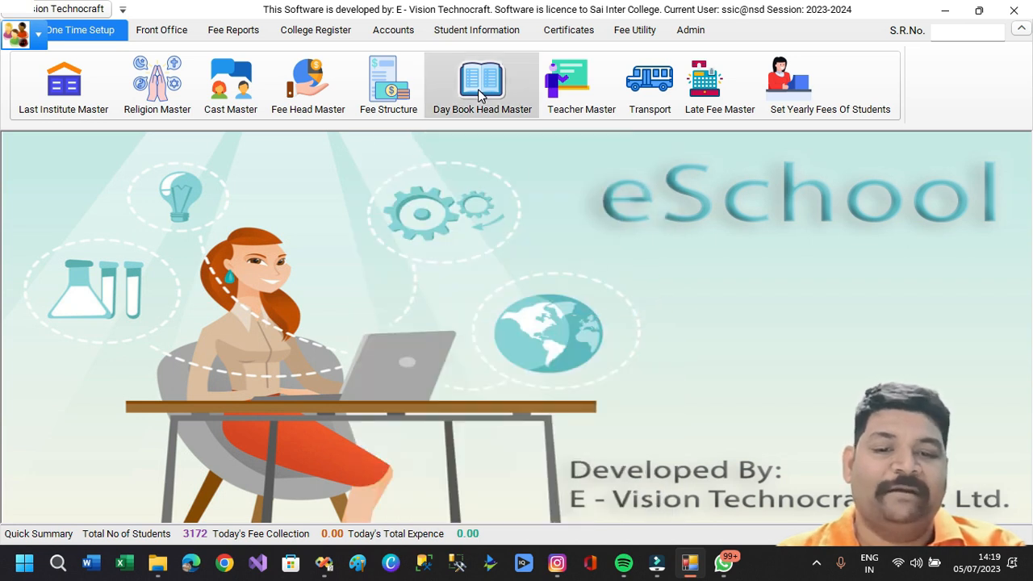
{"action": "left_click", "coordinate": [487, 113]}
{"action": "left_click", "coordinate": [505, 288]}
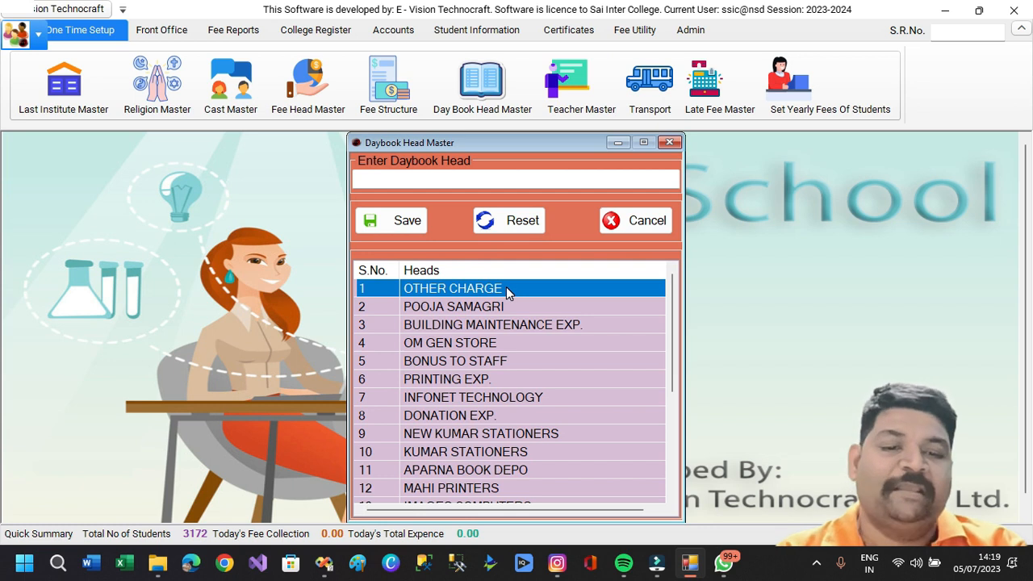
{"action": "left_click", "coordinate": [644, 222]}
{"action": "left_click", "coordinate": [575, 98]}
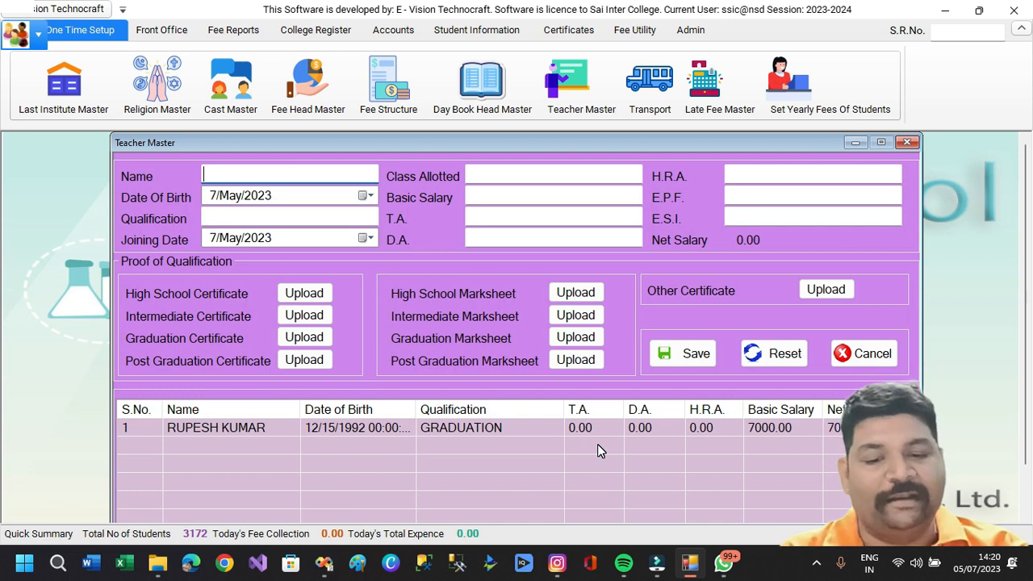
{"action": "left_click", "coordinate": [869, 360]}
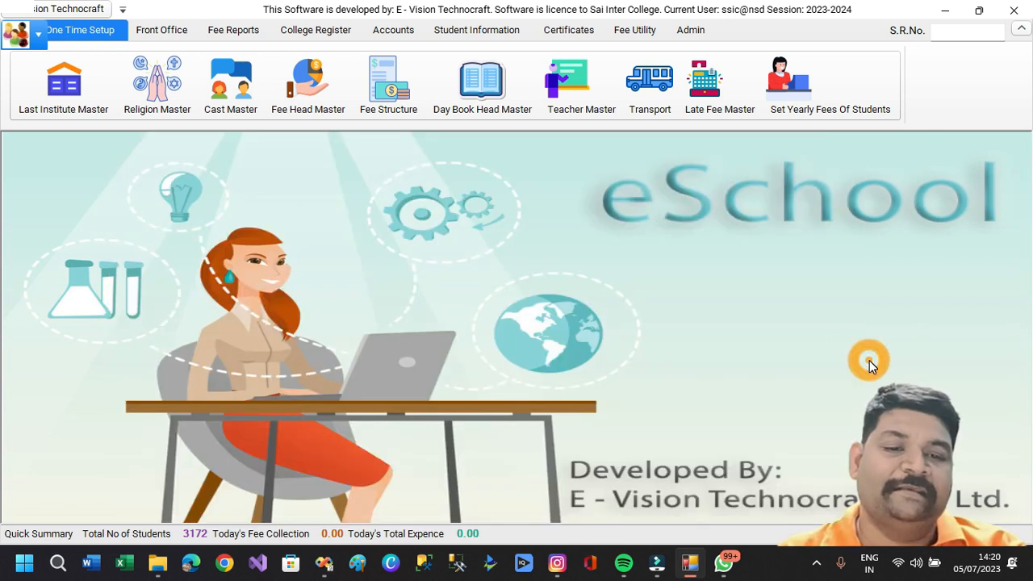
{"action": "left_click", "coordinate": [655, 110]}
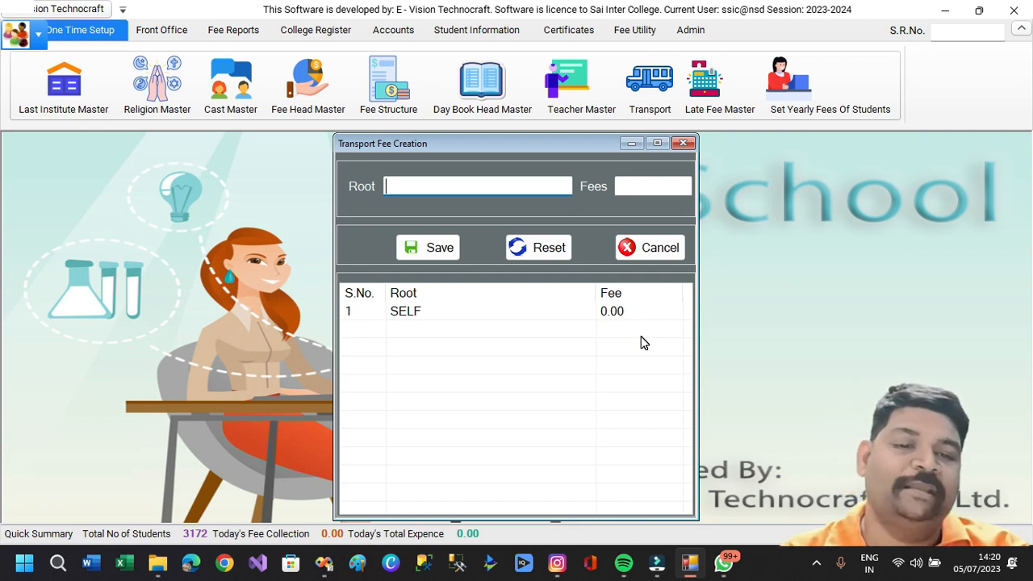
{"action": "left_click", "coordinate": [637, 250]}
Set the late fee start day to 15 and the late fee amount to 100.
{"action": "left_click", "coordinate": [716, 94]}
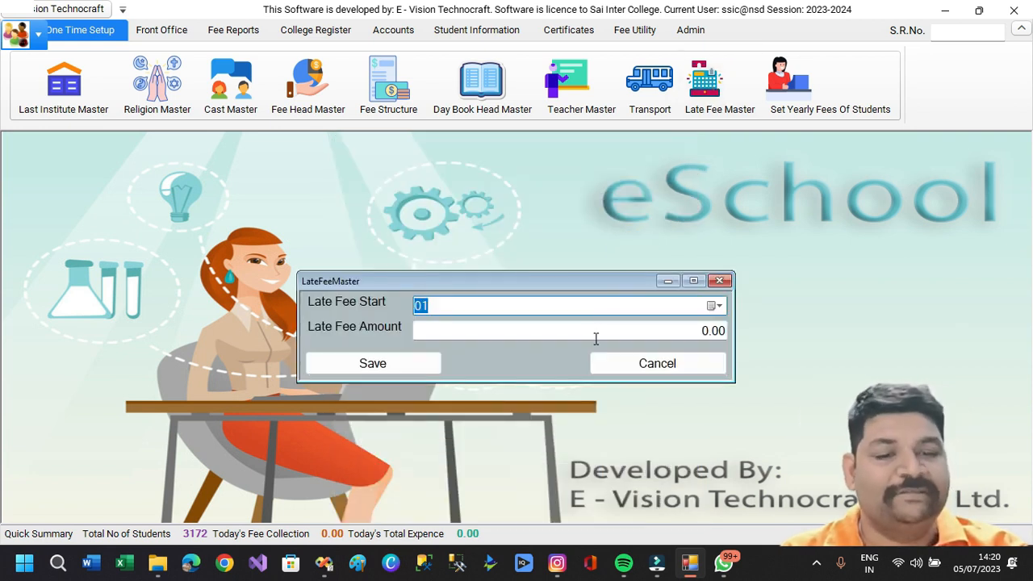
{"action": "left_click", "coordinate": [714, 306]}
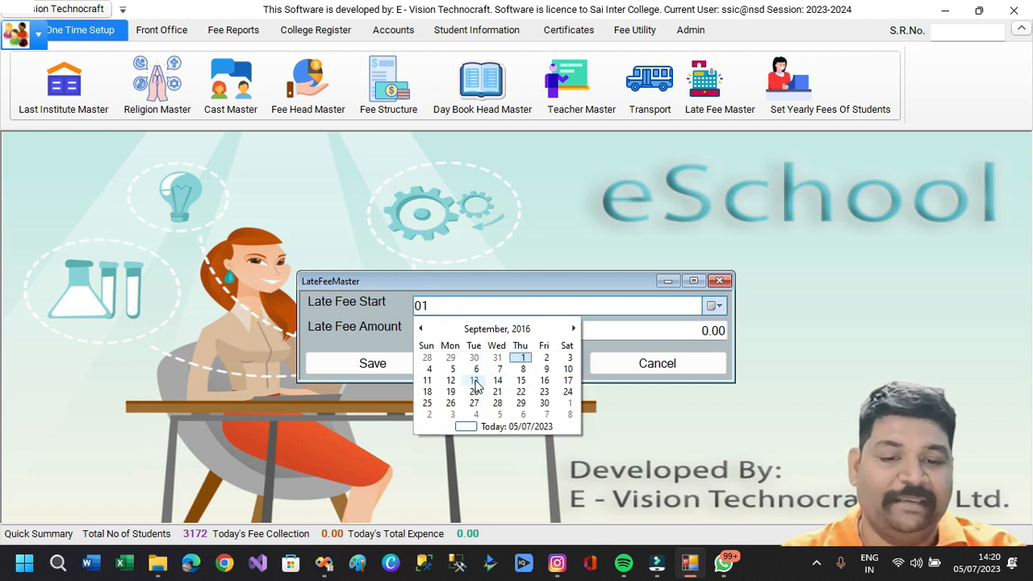
{"action": "left_click", "coordinate": [520, 380]}
{"action": "left_click", "coordinate": [691, 337]}
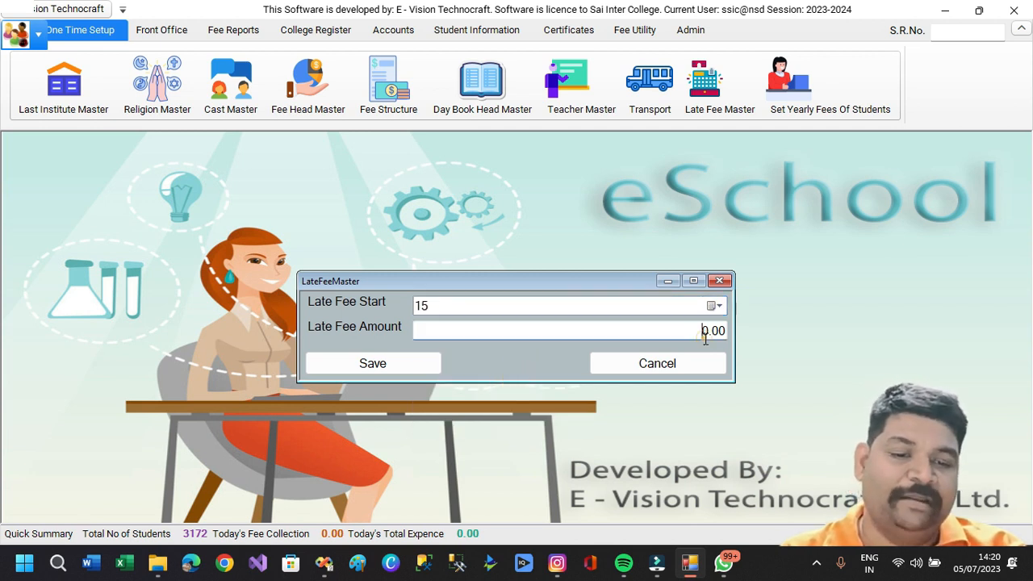
{"action": "type", "text": "100"}
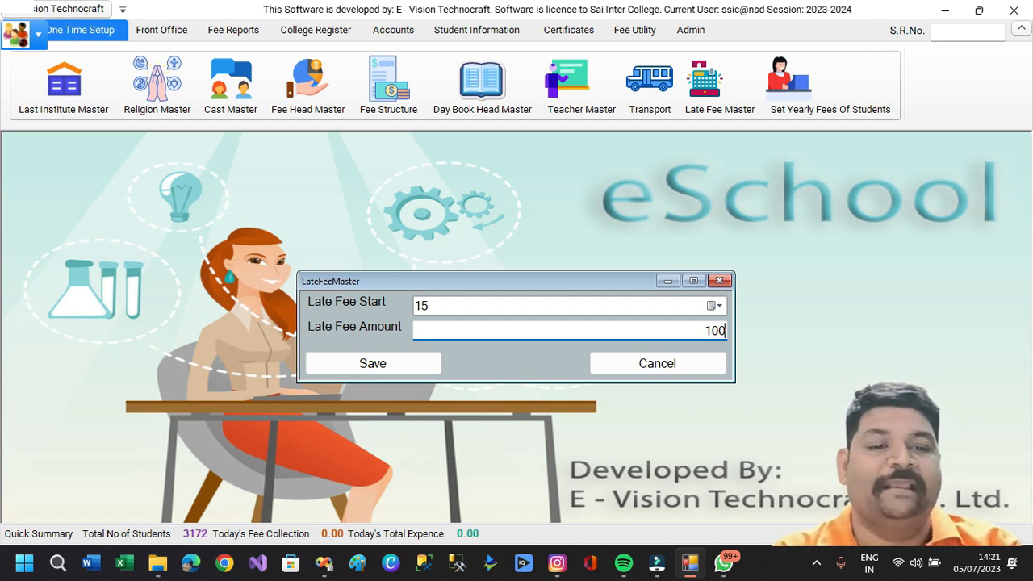
{"action": "left_click", "coordinate": [719, 281]}
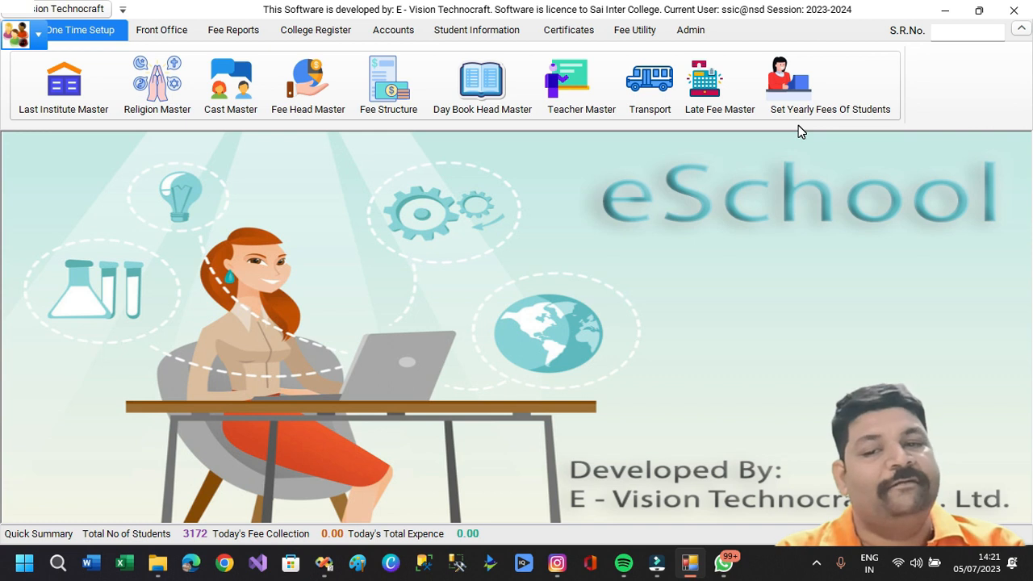
Show the Admission Form student list for class VIII (E), section E1.
{"action": "left_click", "coordinate": [162, 30]}
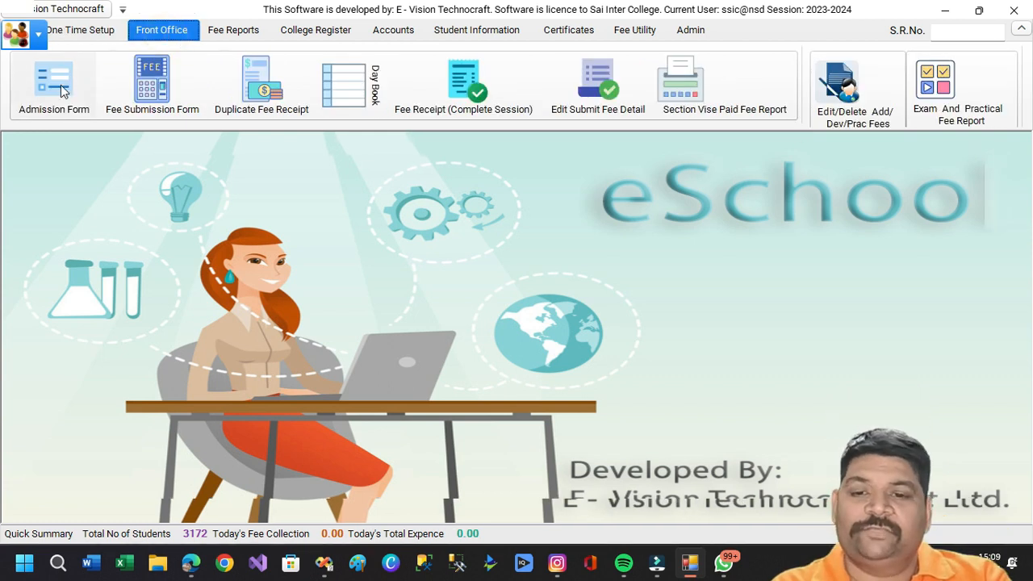
{"action": "left_click", "coordinate": [54, 85]}
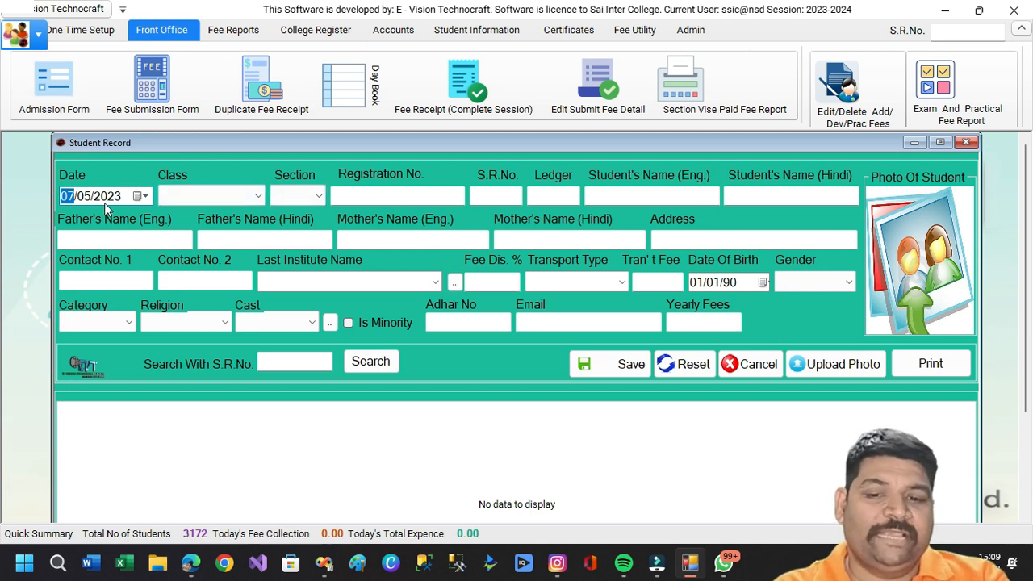
{"action": "left_click", "coordinate": [255, 198]}
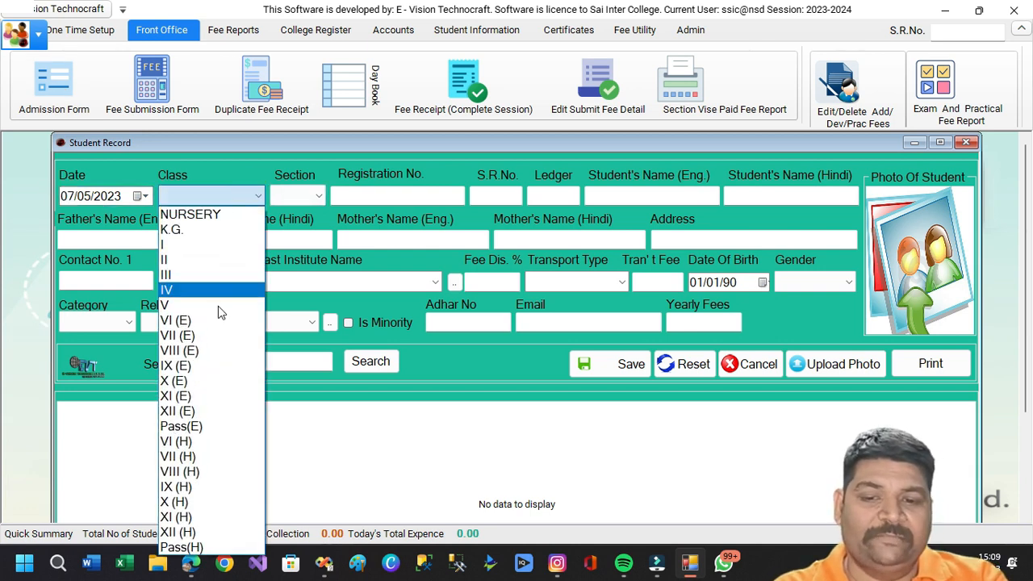
{"action": "left_click", "coordinate": [202, 352]}
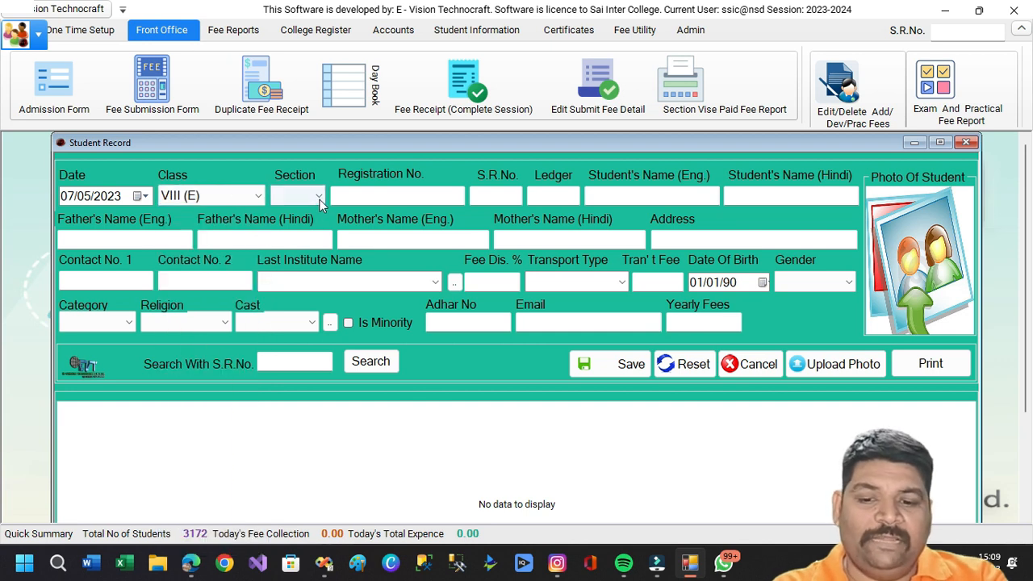
{"action": "left_click", "coordinate": [320, 199]}
{"action": "left_click", "coordinate": [289, 340]}
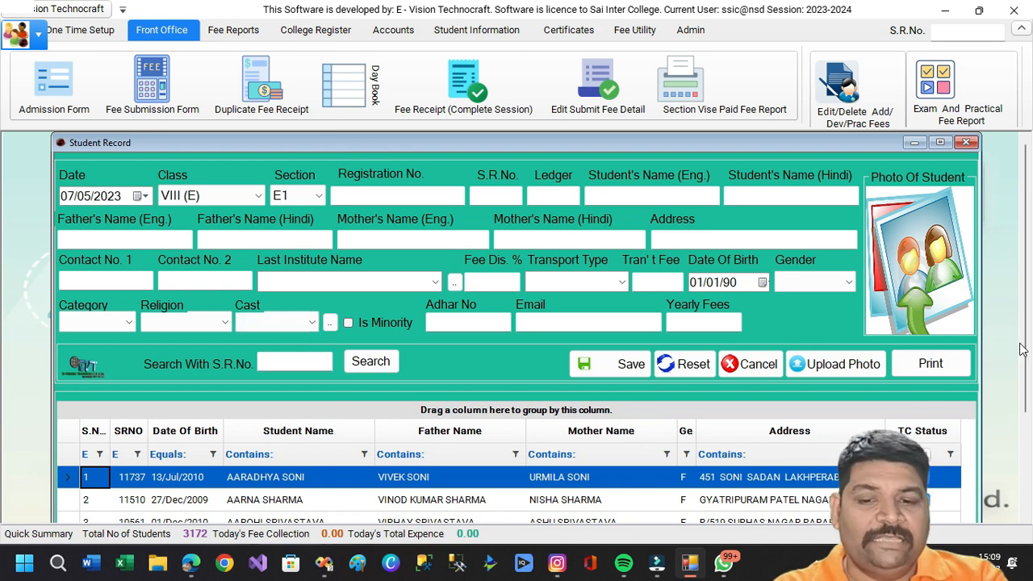
Page through the section E1 student list and return to the first page.
{"action": "scroll", "coordinate": [1029, 451], "scroll_direction": "down", "scroll_amount": 3}
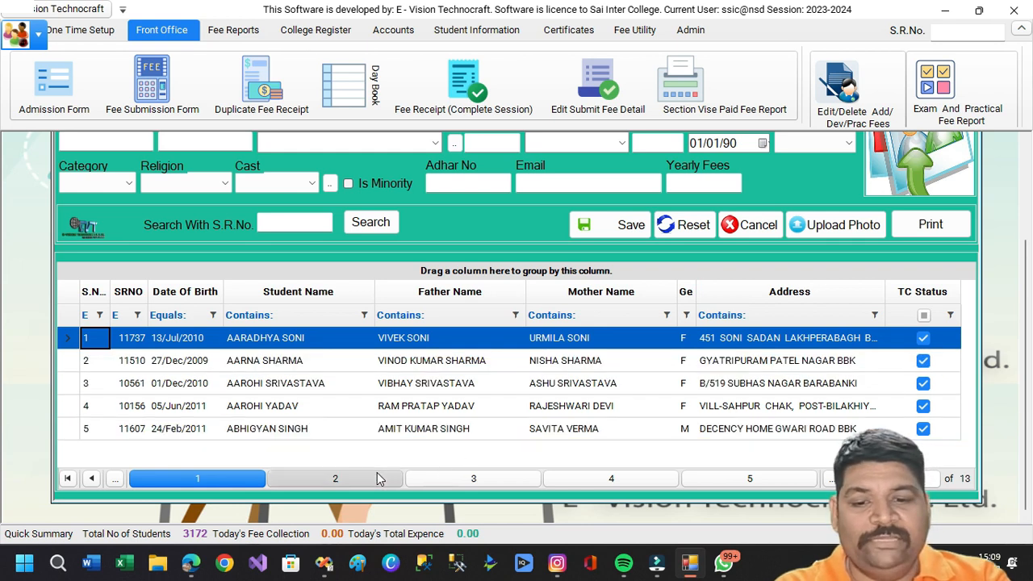
{"action": "left_click", "coordinate": [343, 479]}
{"action": "left_click", "coordinate": [452, 479]}
{"action": "left_click", "coordinate": [590, 484]}
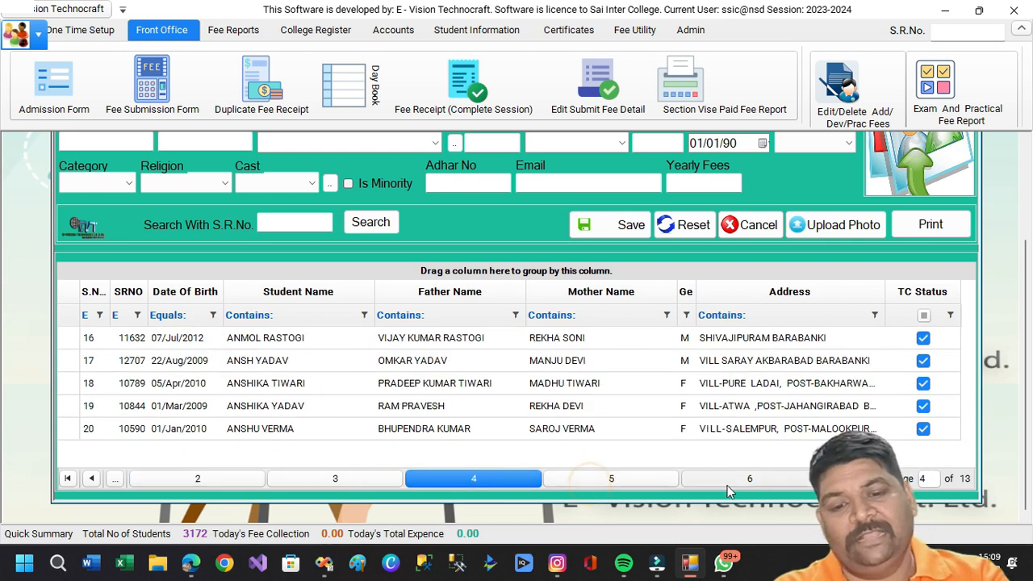
{"action": "left_click", "coordinate": [739, 485]}
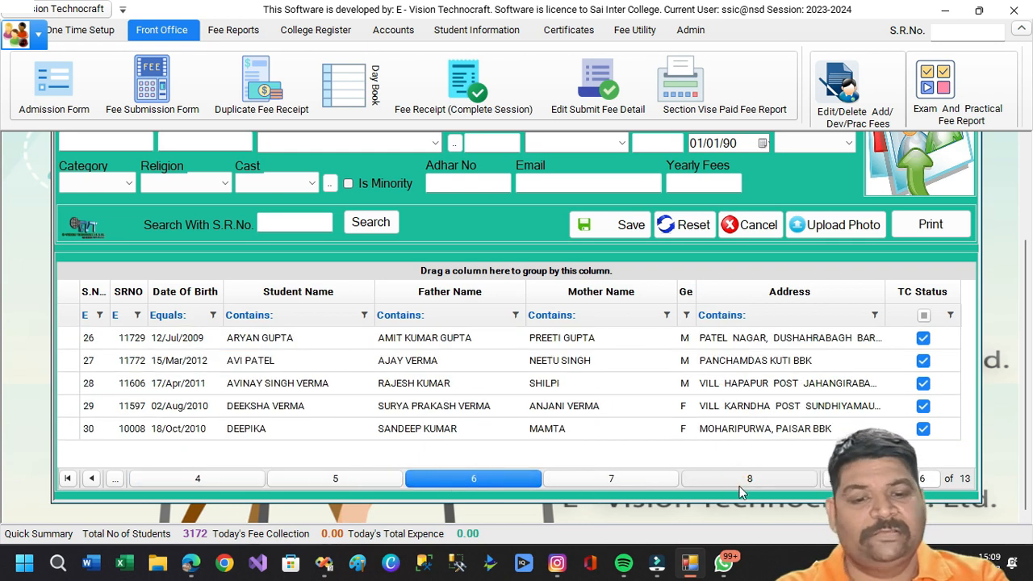
{"action": "left_click", "coordinate": [197, 480]}
{"action": "left_click", "coordinate": [74, 482]}
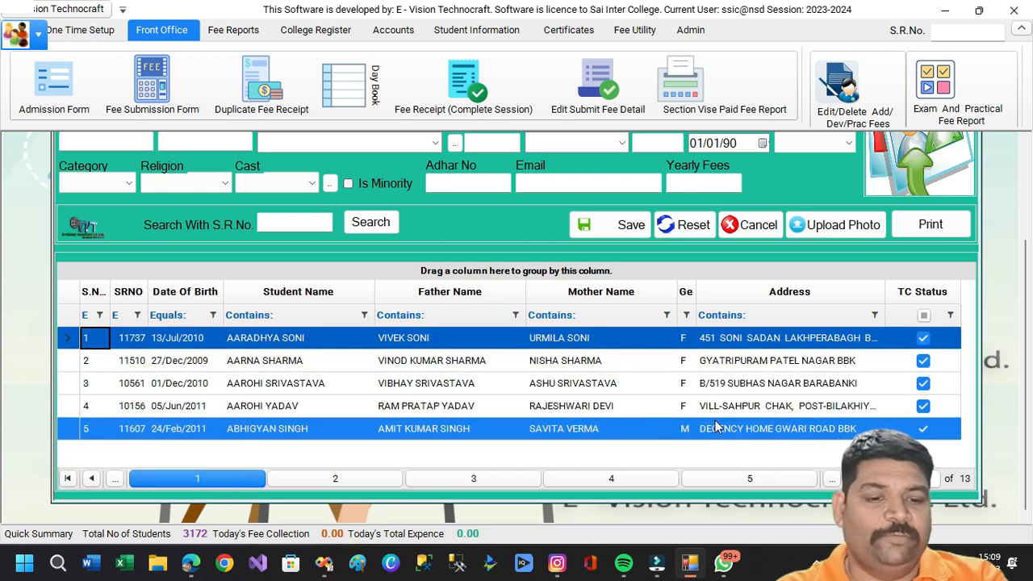
Try the student name filter with MA and Abhi, then clear all filters.
{"action": "left_click", "coordinate": [304, 317]}
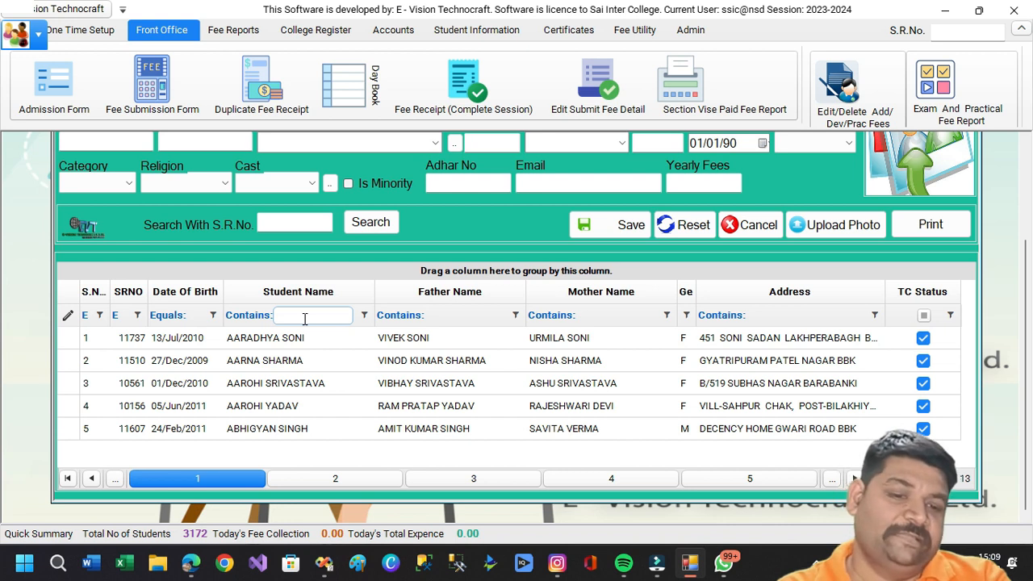
{"action": "type", "text": "M"}
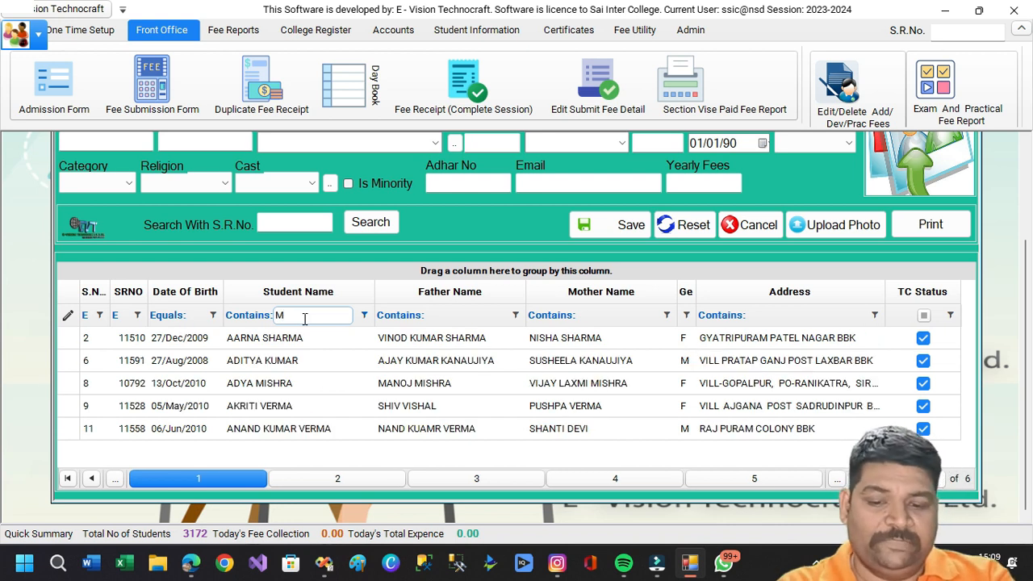
{"action": "type", "text": "A"}
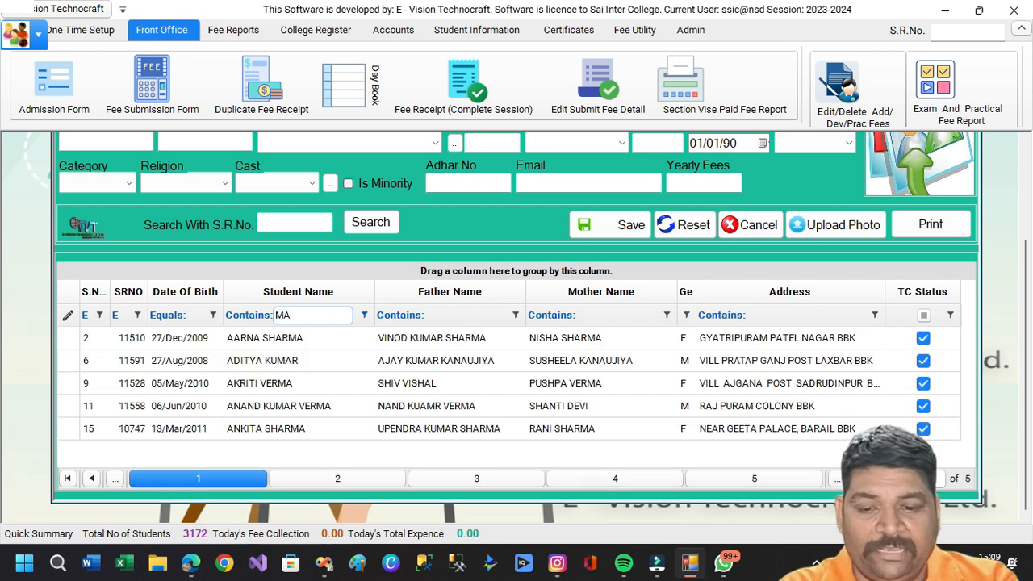
{"action": "key", "text": "BackSpace"}
{"action": "key", "text": "BackSpace"}
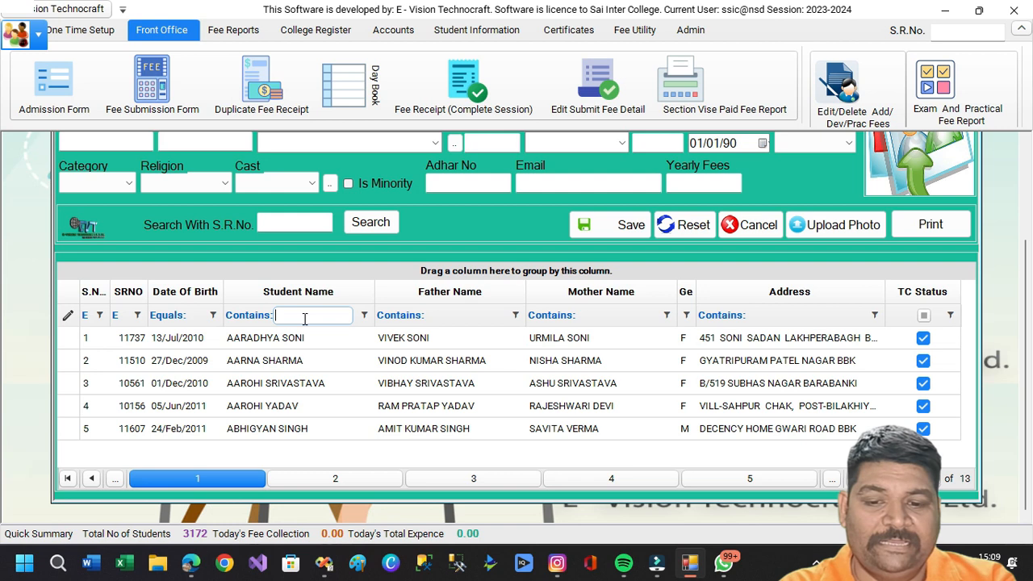
{"action": "type", "text": "Abhi"}
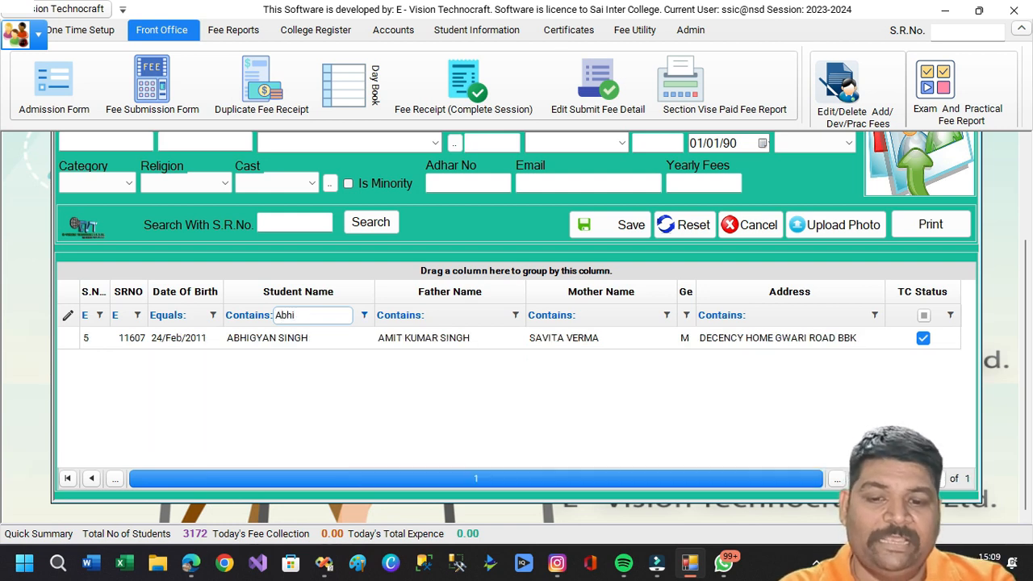
{"action": "key", "text": "BackSpace"}
{"action": "key", "text": "BackSpace"}
{"action": "key", "text": "BackSpace"}
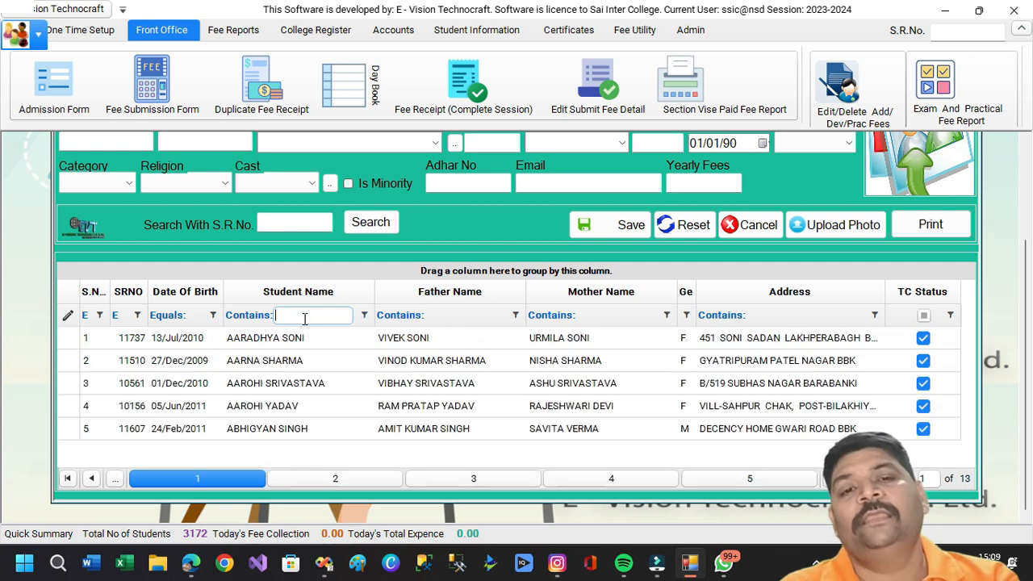
{"action": "left_click", "coordinate": [477, 316]}
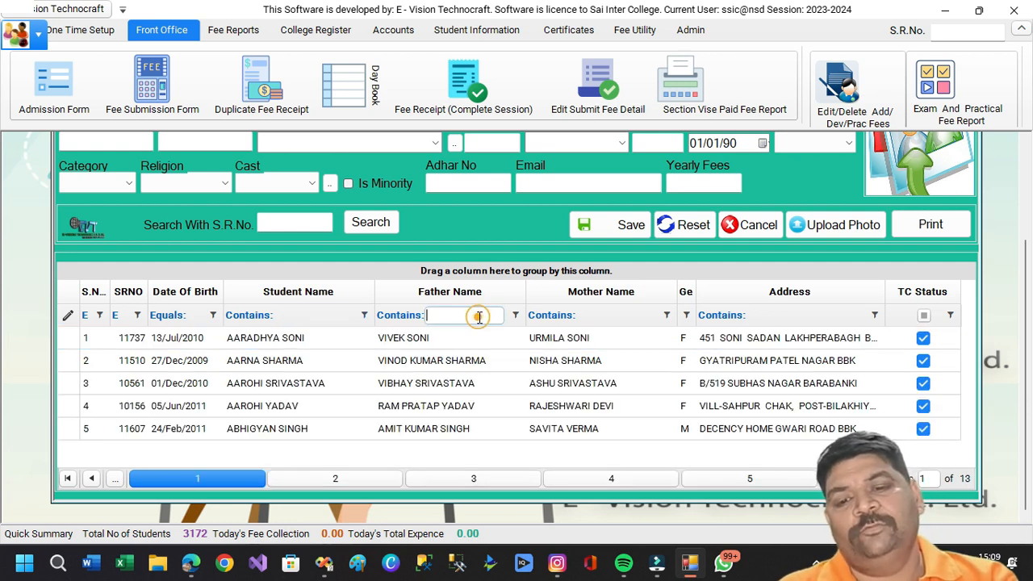
{"action": "left_click", "coordinate": [617, 317]}
{"action": "left_click", "coordinate": [193, 316]}
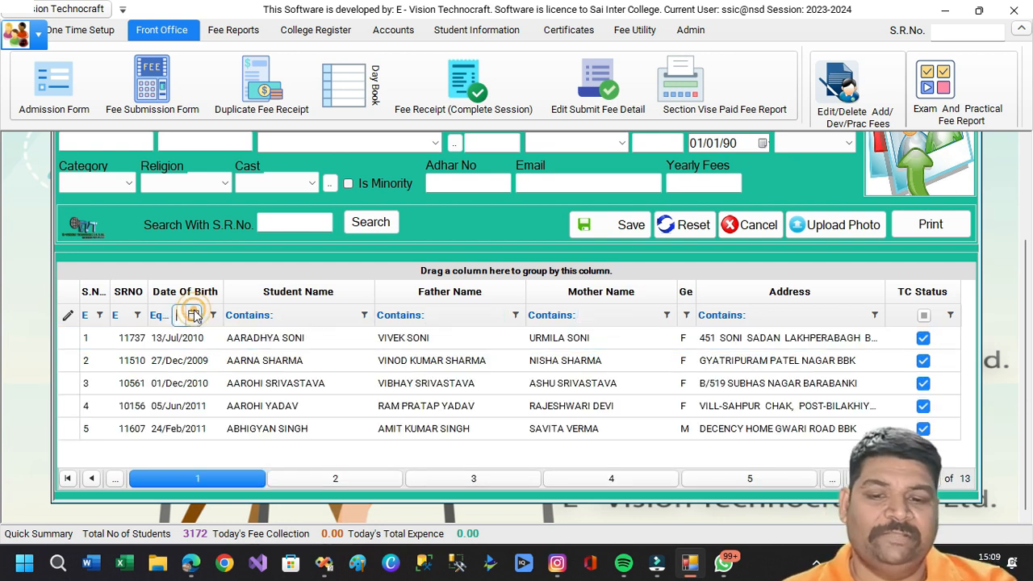
{"action": "left_click", "coordinate": [194, 316]}
{"action": "left_click", "coordinate": [126, 319]}
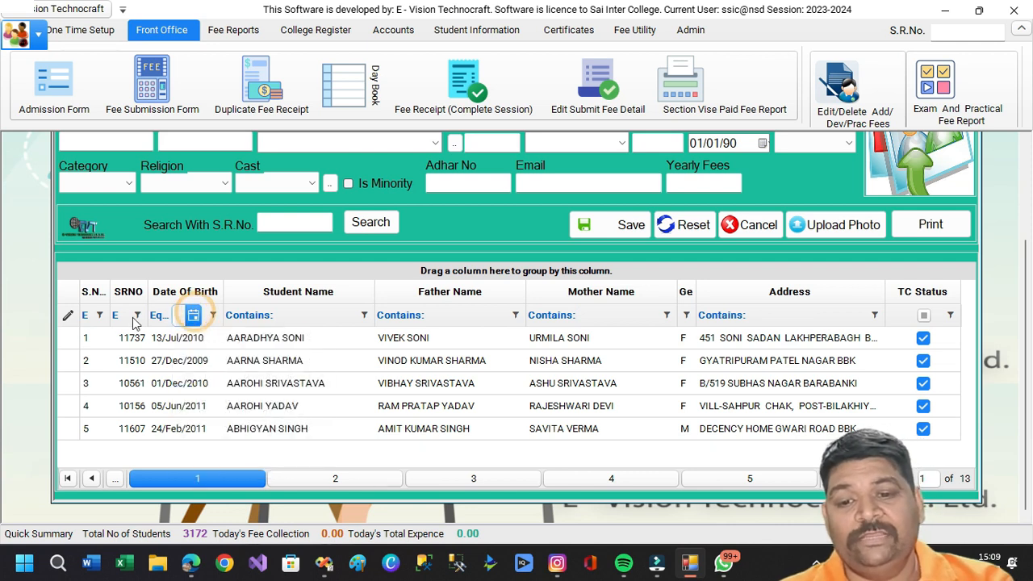
{"action": "left_click", "coordinate": [122, 321]}
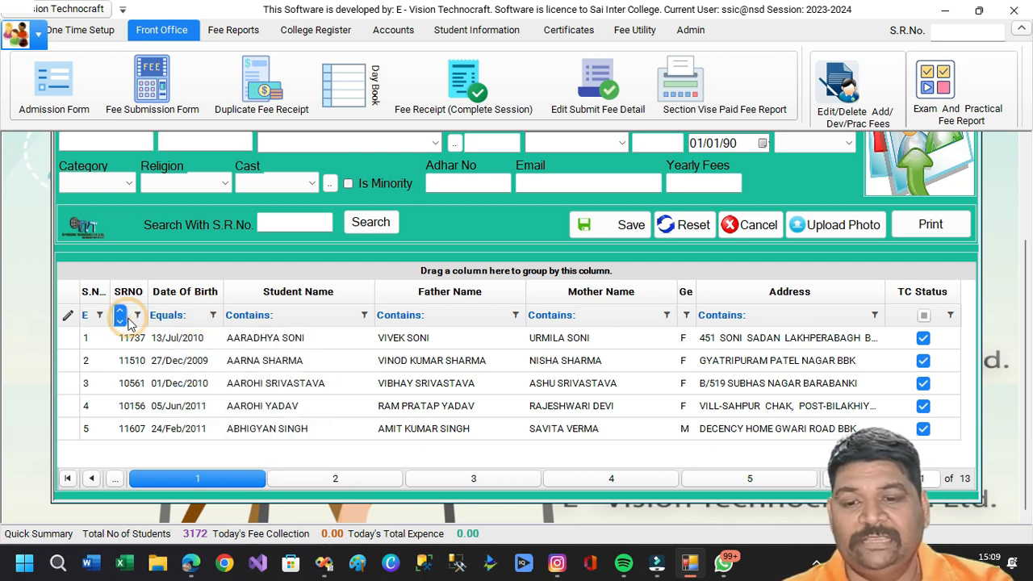
Sort the students by SRNO ascending, starting at 10008.
{"action": "left_click", "coordinate": [129, 291]}
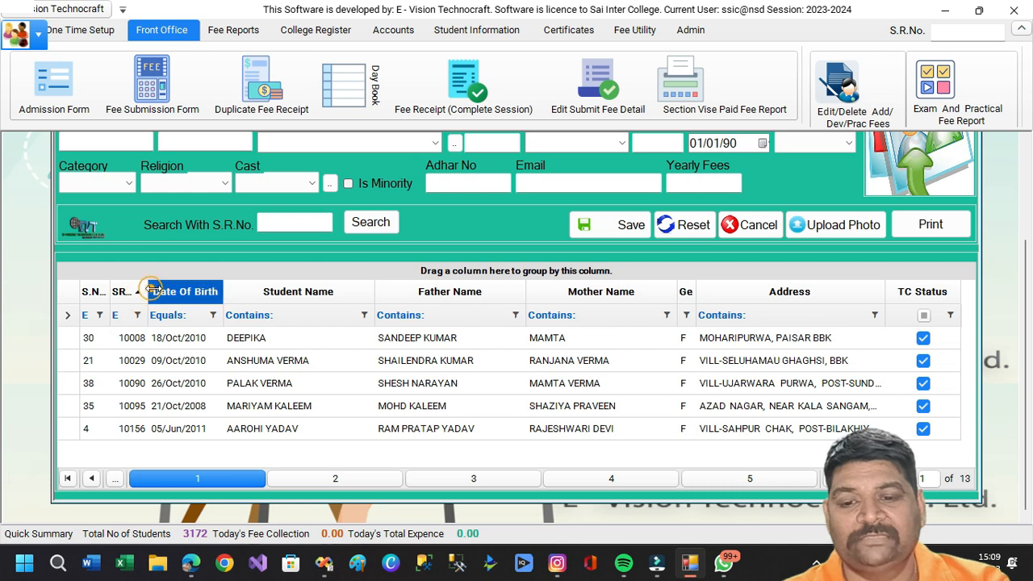
{"action": "left_click_drag", "start_coordinate": [148, 292], "coordinate": [211, 292]}
{"action": "left_click", "coordinate": [176, 314]}
{"action": "left_click", "coordinate": [166, 315]}
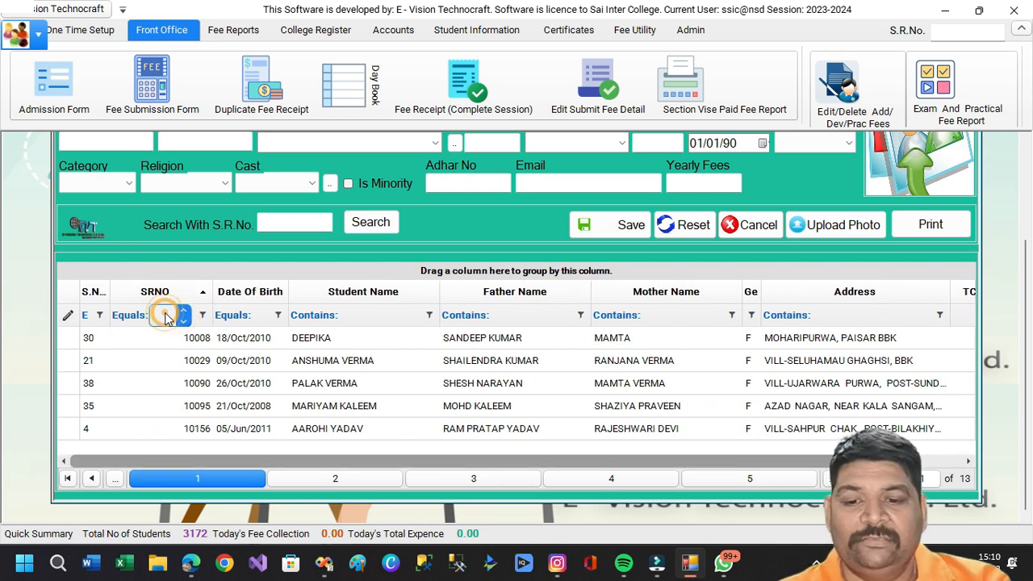
{"action": "left_click", "coordinate": [213, 314]}
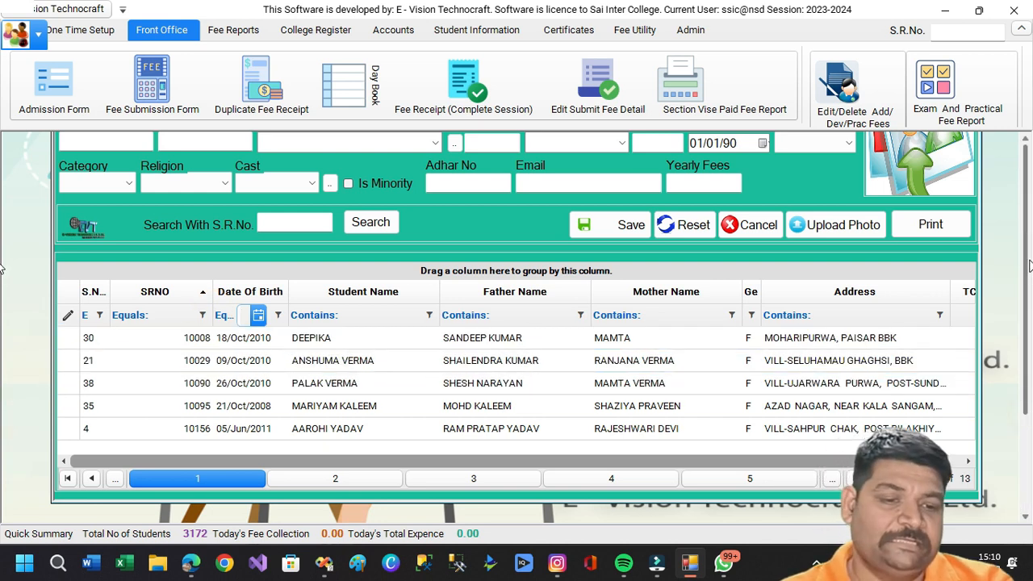
{"action": "scroll", "coordinate": [1025, 415], "scroll_direction": "up", "scroll_amount": 3}
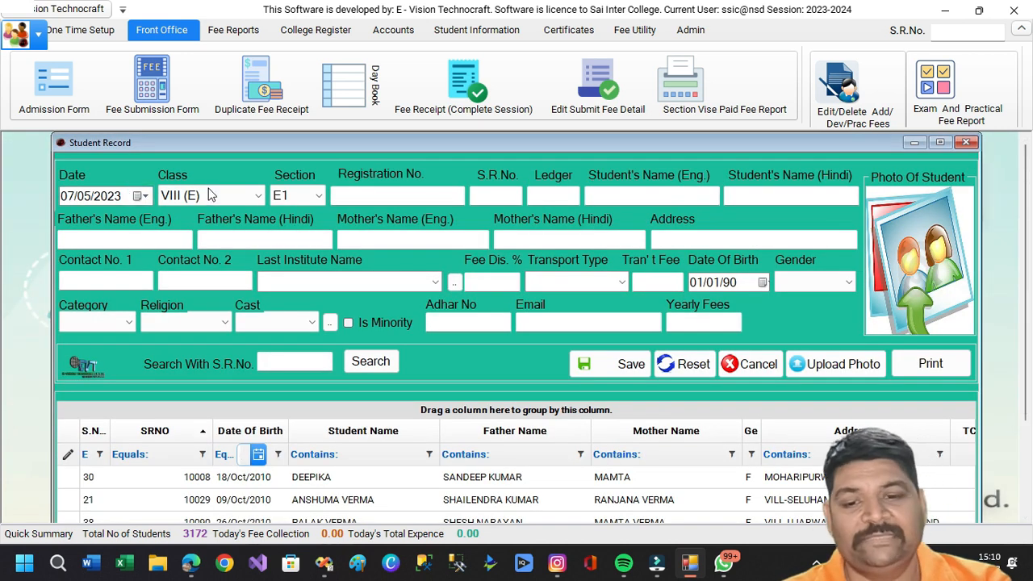
Enter the new student's registration, S.R. and ledger numbers.
{"action": "left_click", "coordinate": [399, 197]}
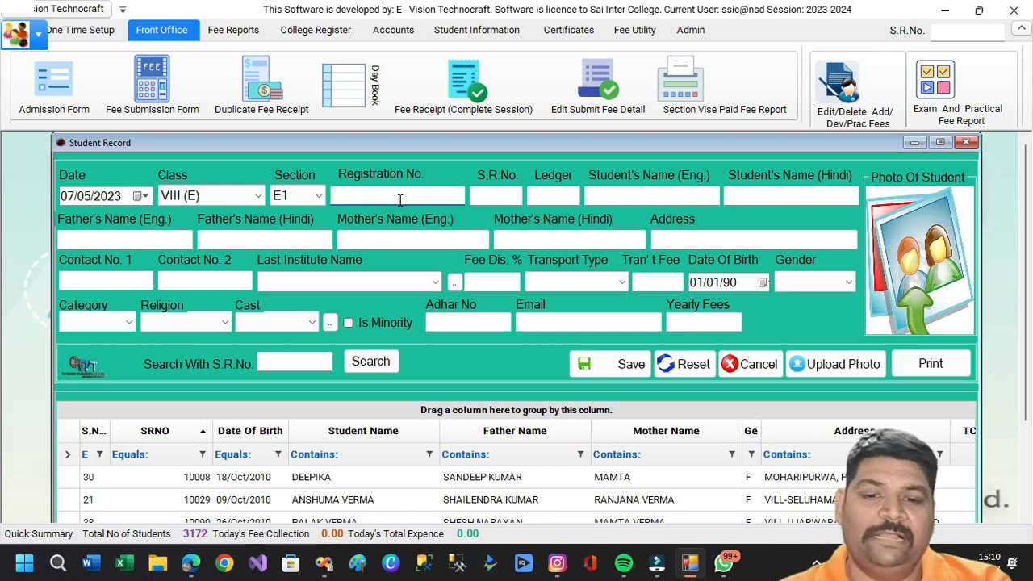
{"action": "type", "text": "56789"}
{"action": "key", "text": "Tab"}
{"action": "type", "text": "123"}
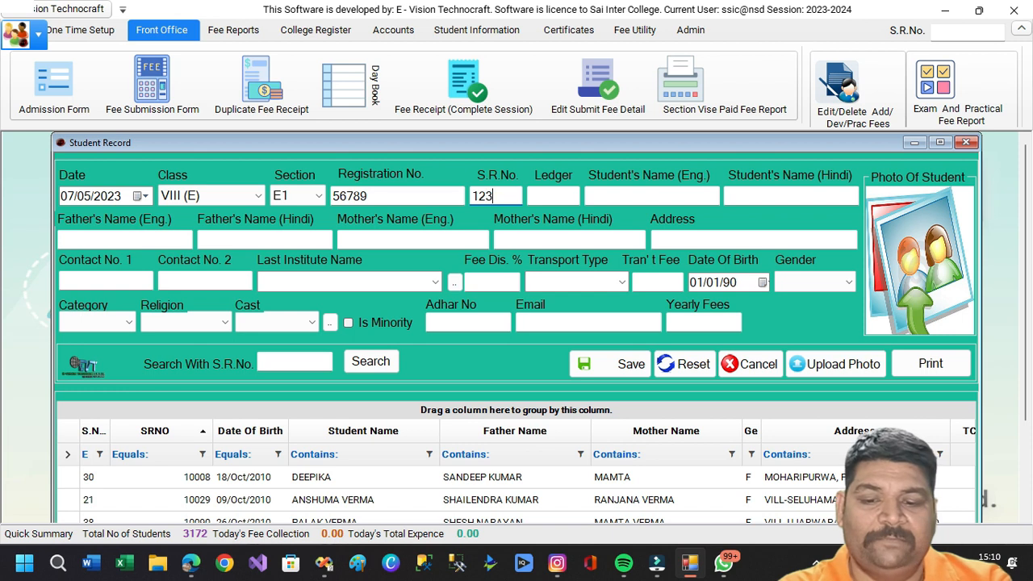
{"action": "key", "text": "Tab"}
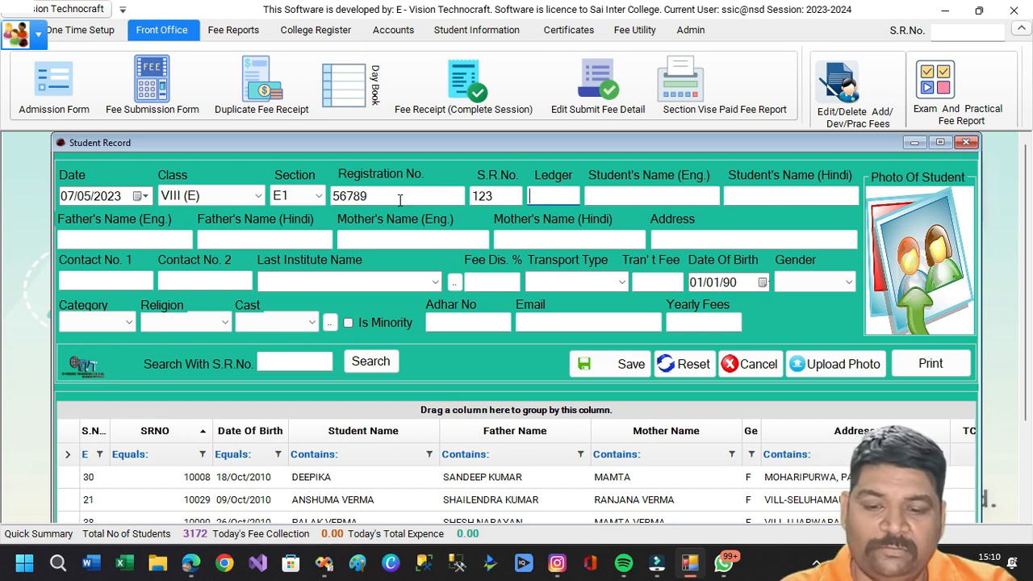
{"action": "type", "text": "123"}
{"action": "key", "text": "Tab"}
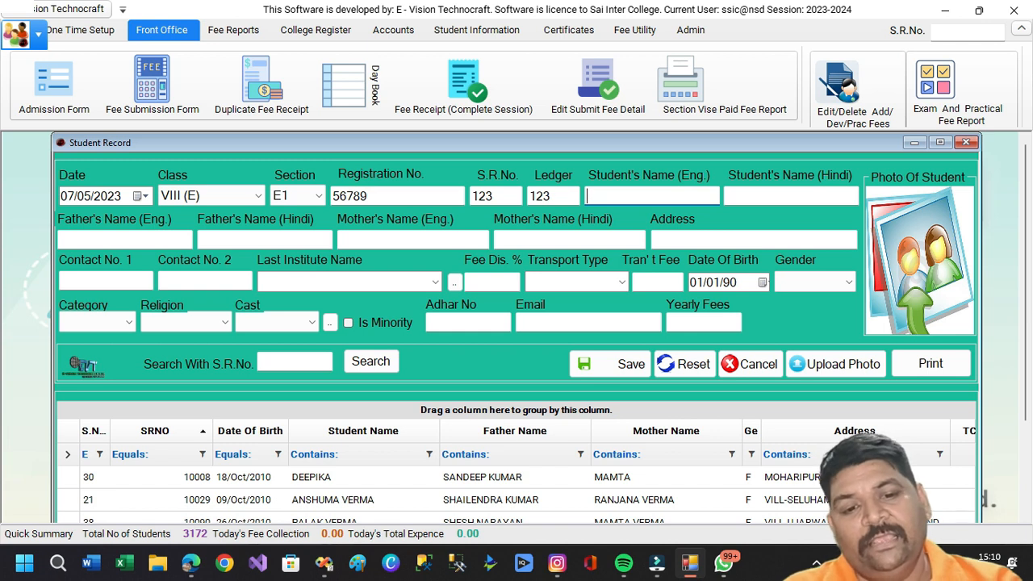
Enter the student's name and the father's and mother's names.
{"action": "type", "text": "RAKESH"}
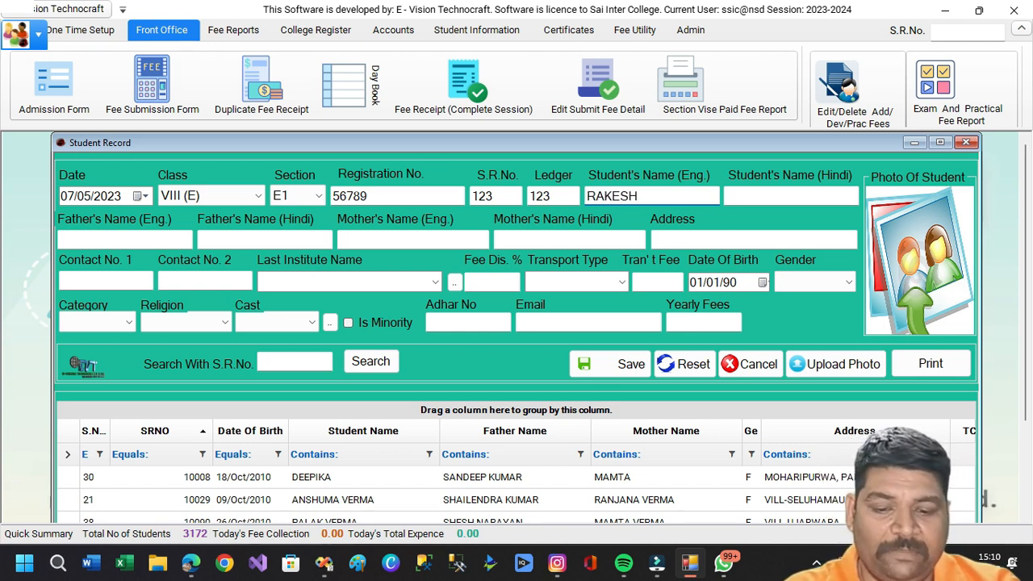
{"action": "key", "text": "Tab"}
{"action": "key", "text": "Tab"}
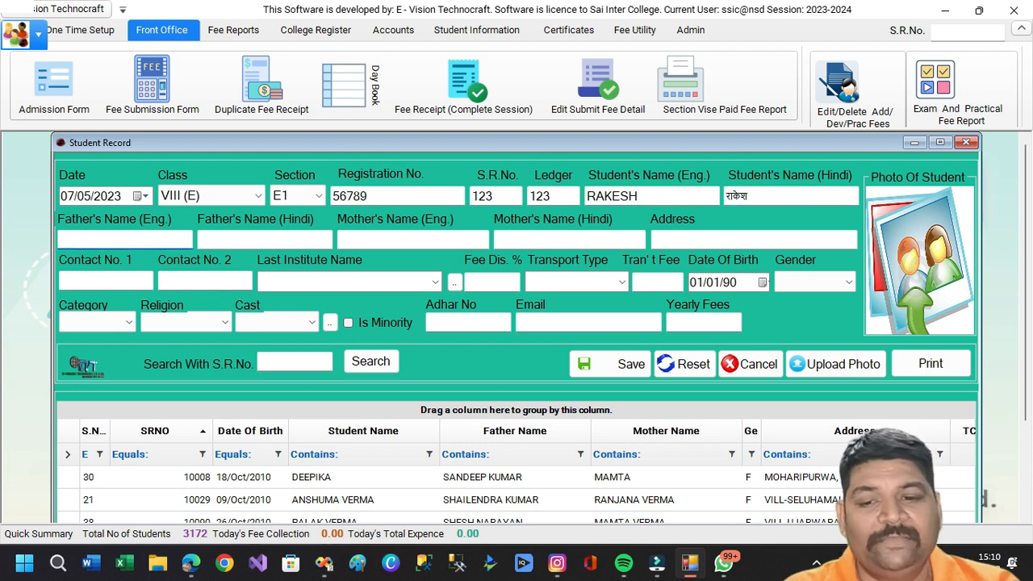
{"action": "type", "text": "SURESH"}
{"action": "key", "text": "Tab"}
{"action": "key", "text": "Tab"}
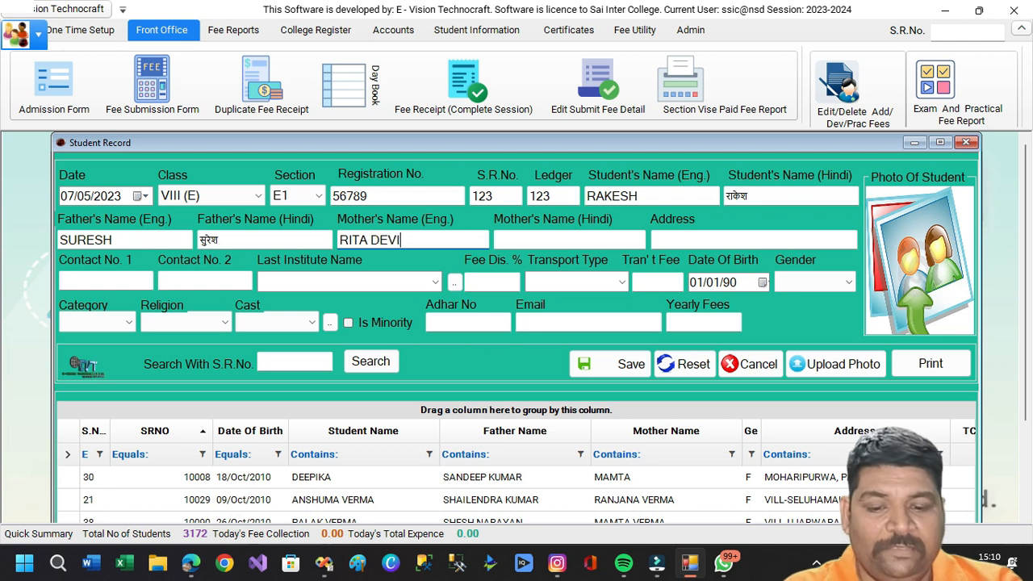
{"action": "key", "text": "Tab"}
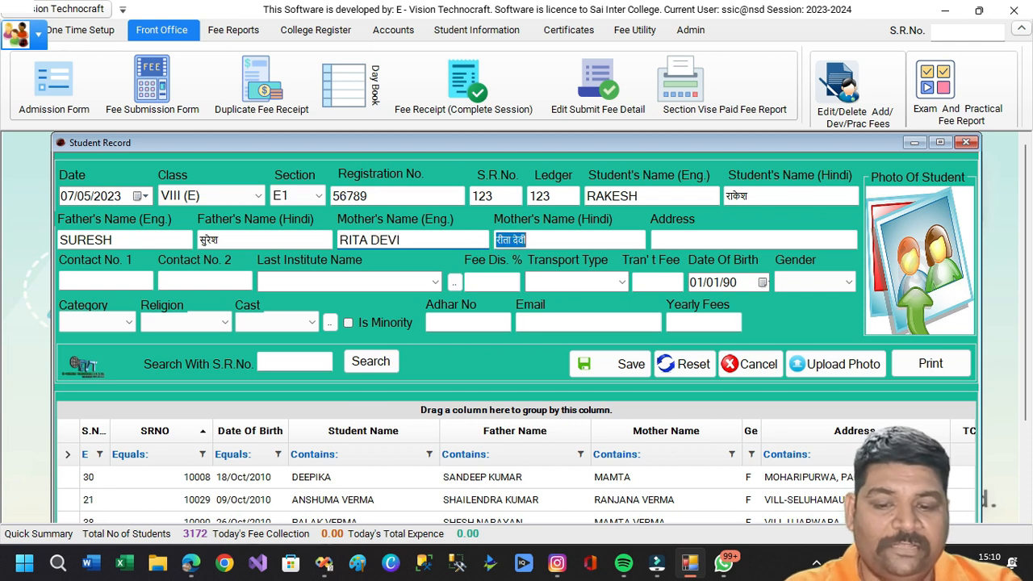
{"action": "key", "text": "Tab"}
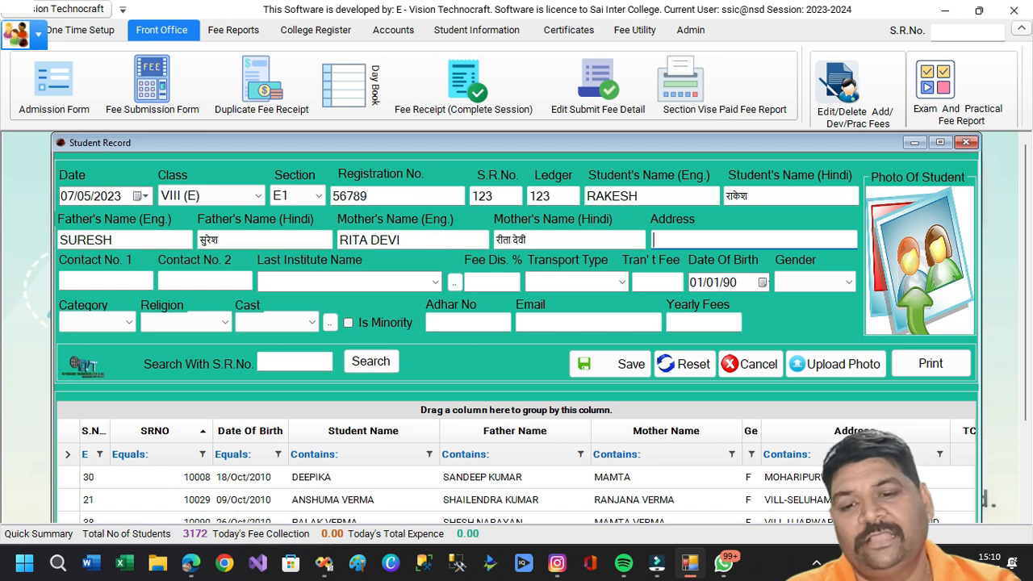
Fill in the address LUCKNOW and both contact numbers.
{"action": "type", "text": "LUCKNOW"}
{"action": "key", "text": "Tab"}
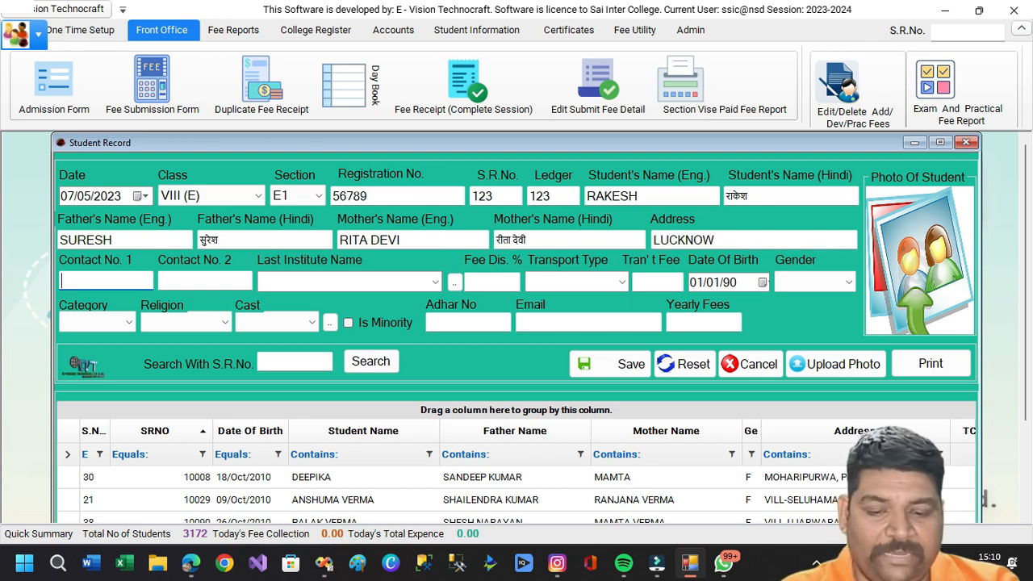
{"action": "type", "text": "0000000000"}
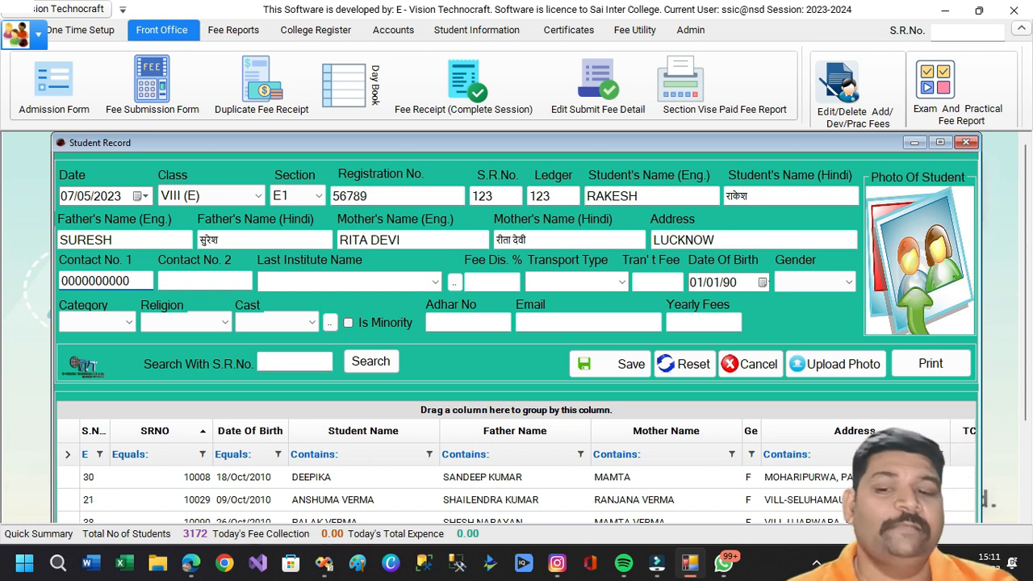
{"action": "key", "text": "Tab"}
{"action": "type", "text": "0000000000"}
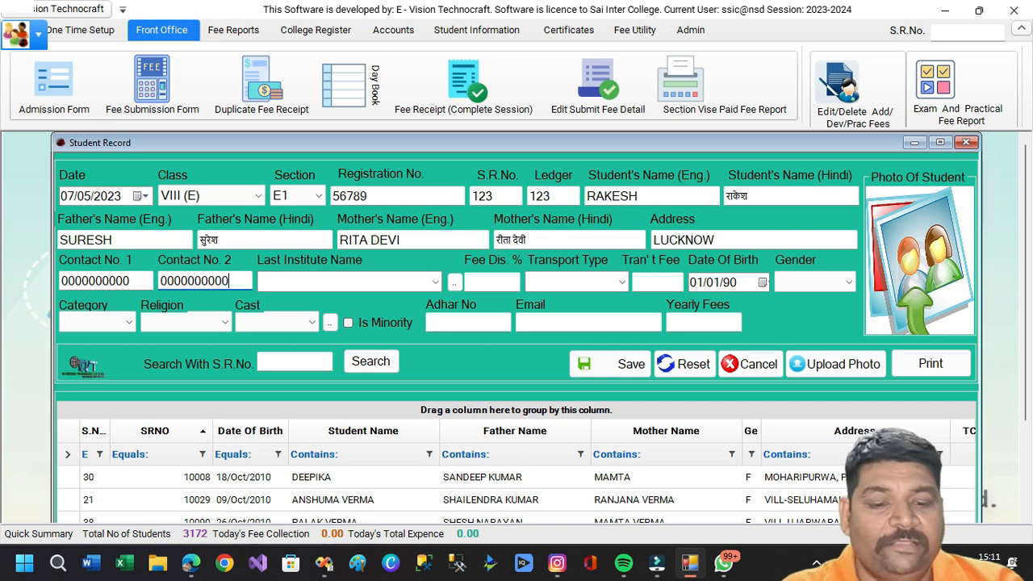
{"action": "key", "text": "Tab"}
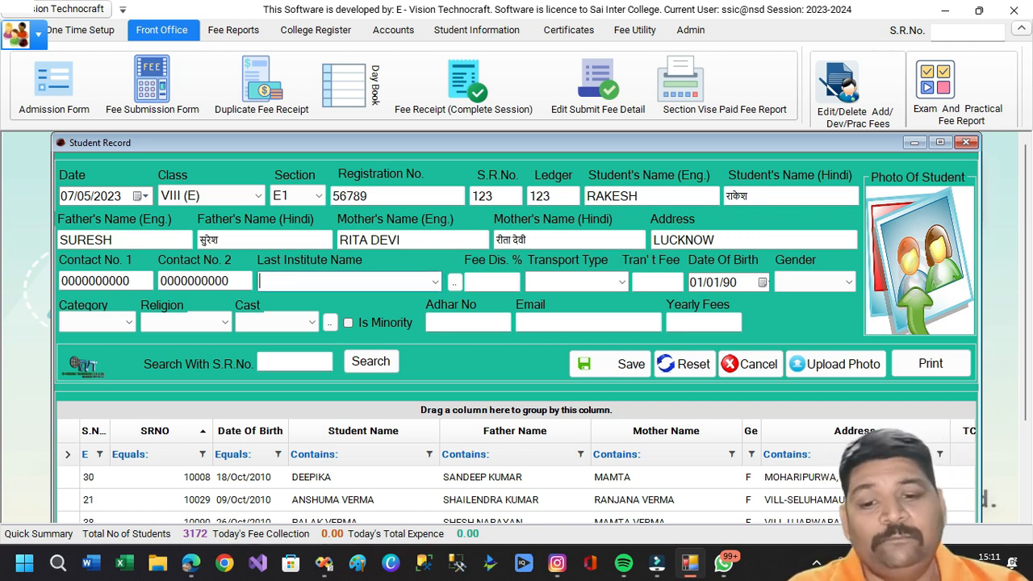
Look through the previous-institute master list and the Last Institute names, closing both unchanged.
{"action": "left_click", "coordinate": [81, 30]}
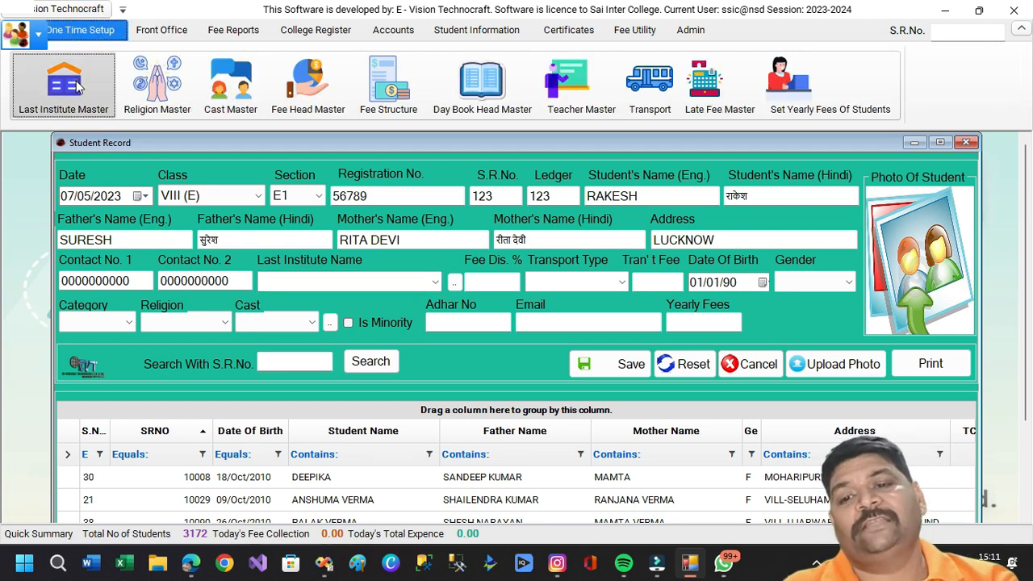
{"action": "left_click", "coordinate": [78, 85]}
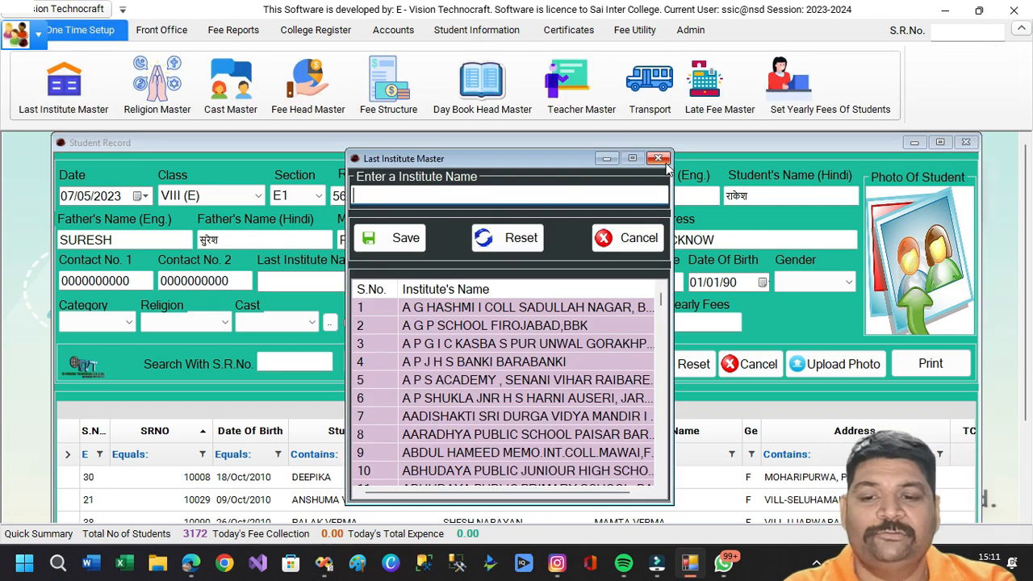
{"action": "left_click", "coordinate": [660, 159]}
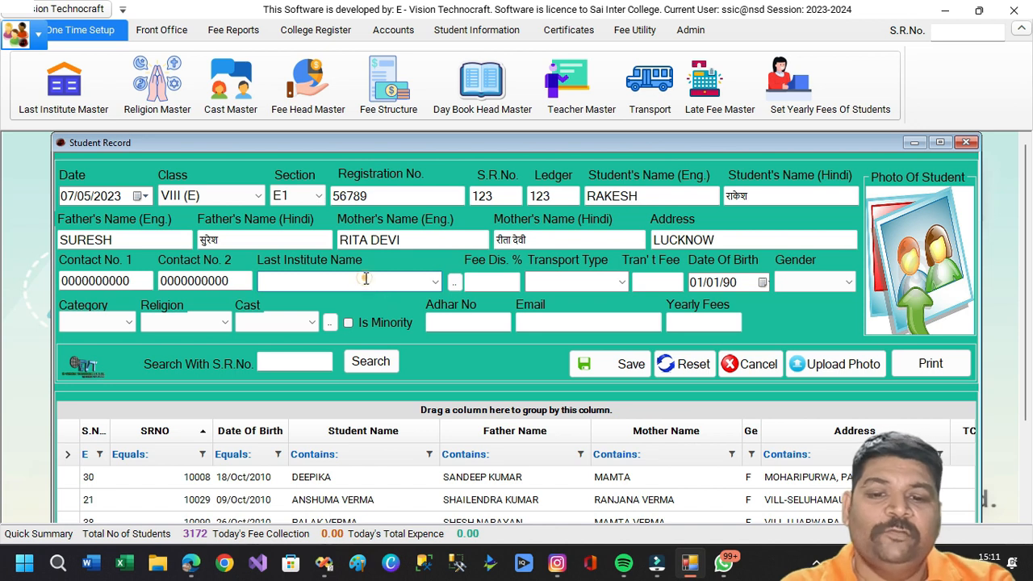
{"action": "left_click", "coordinate": [435, 280]}
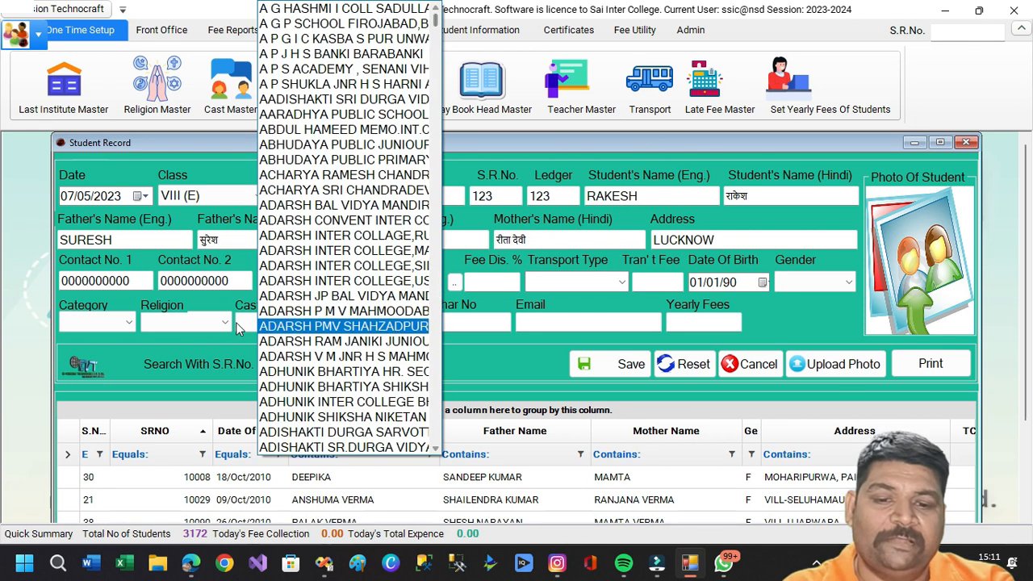
{"action": "left_click", "coordinate": [223, 306]}
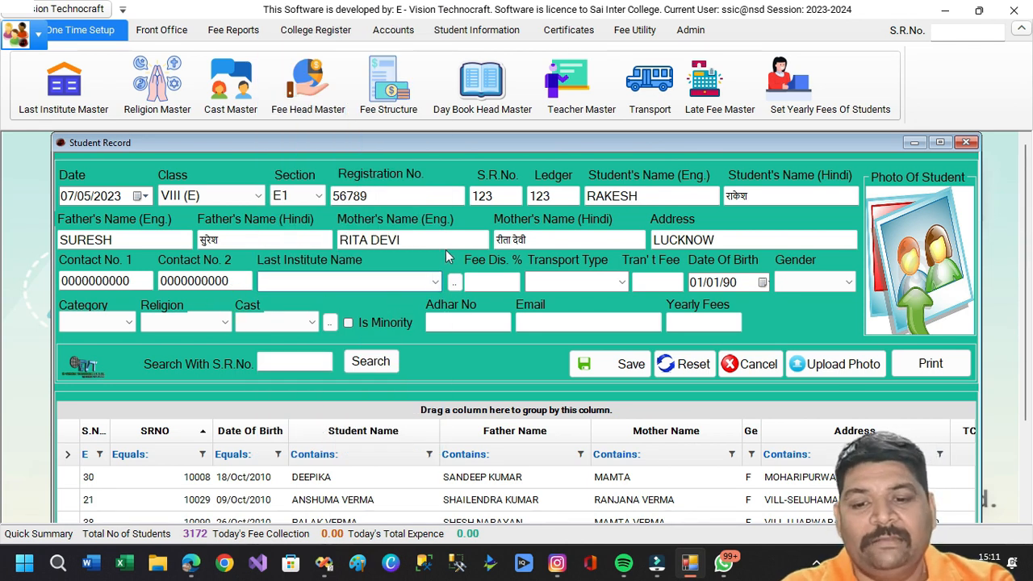
{"action": "left_click", "coordinate": [162, 30]}
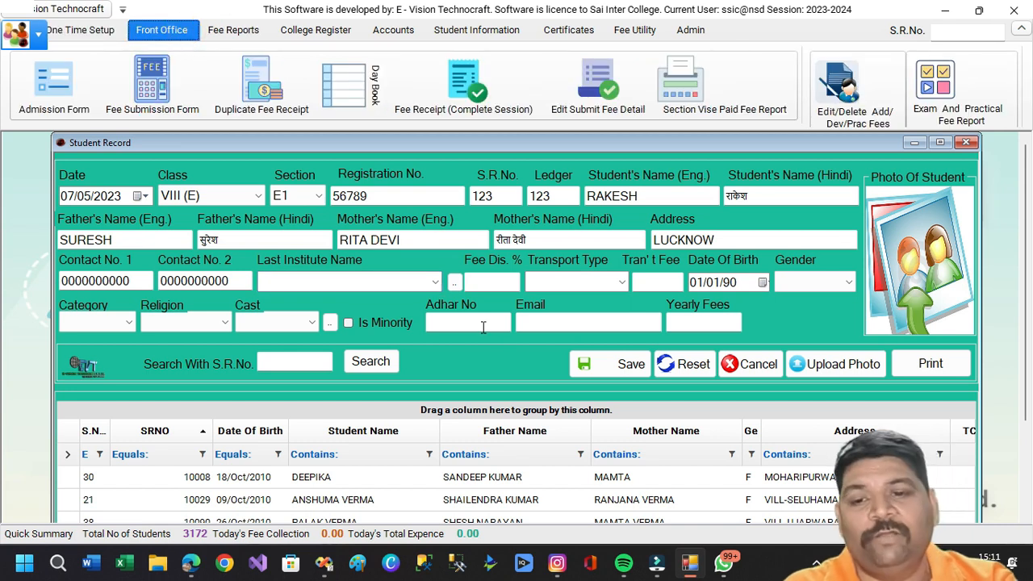
Add ABC INSTITUTE as a new entry in the institute master list.
{"action": "left_click", "coordinate": [456, 282]}
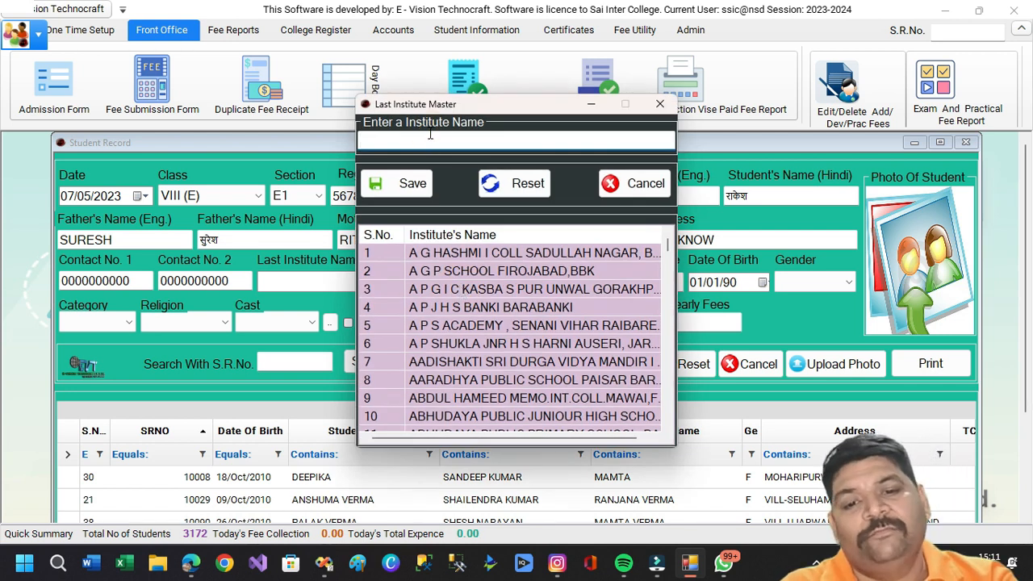
{"action": "type", "text": "ABC INSTITUTE"}
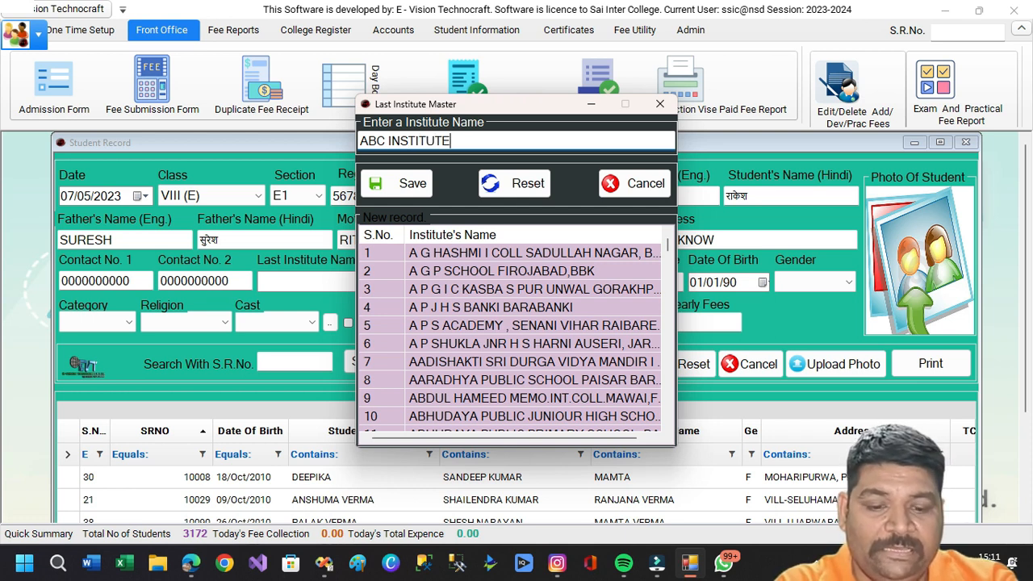
{"action": "key", "text": "Return"}
{"action": "key", "text": "Return"}
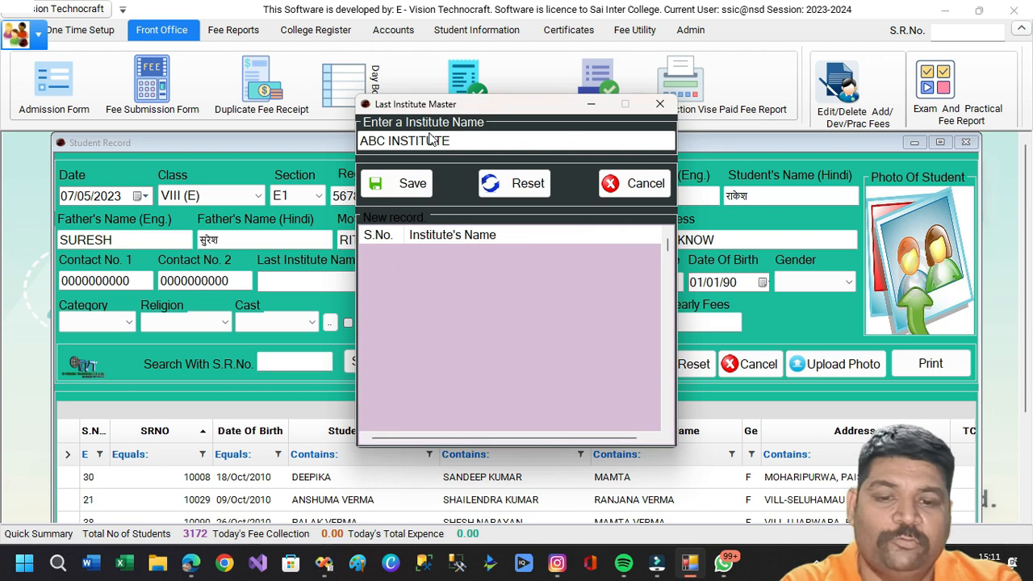
{"action": "left_click", "coordinate": [619, 187]}
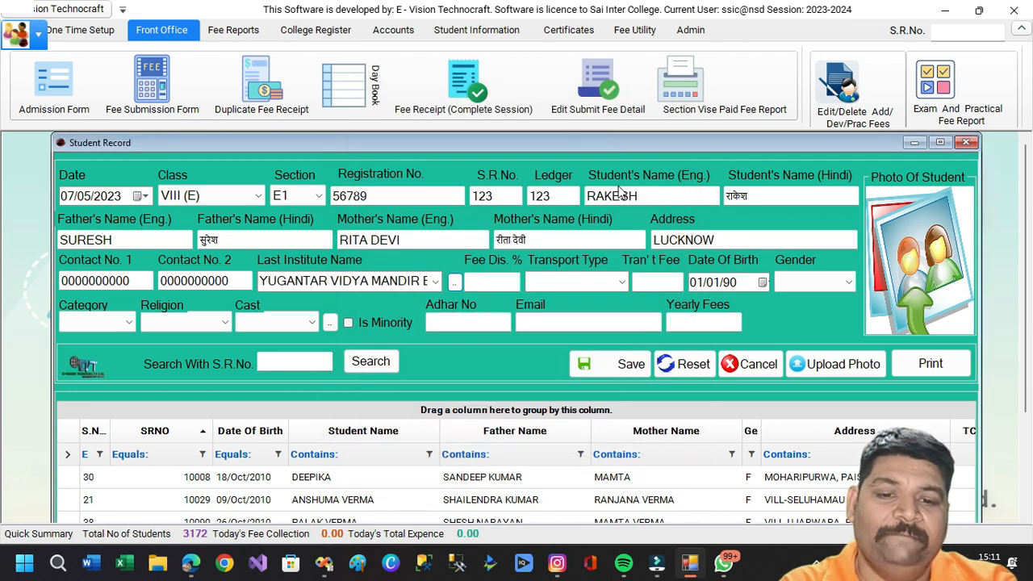
Set the student's Last Institute Name to ABC INSTITUTE.
{"action": "left_click", "coordinate": [337, 278]}
{"action": "type", "text": "ABC INSTITUTE"}
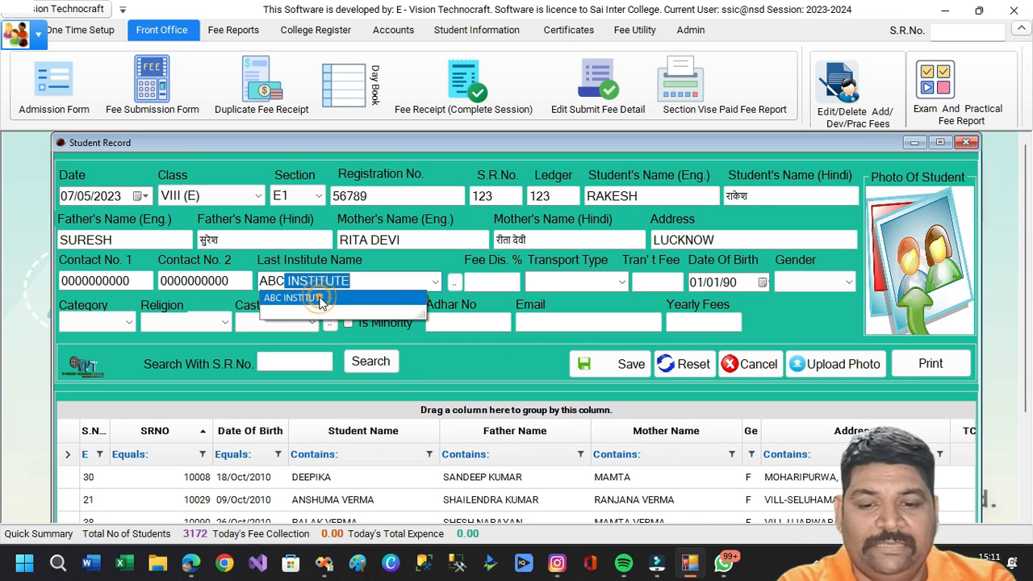
{"action": "left_click", "coordinate": [320, 299]}
{"action": "key", "text": "Tab"}
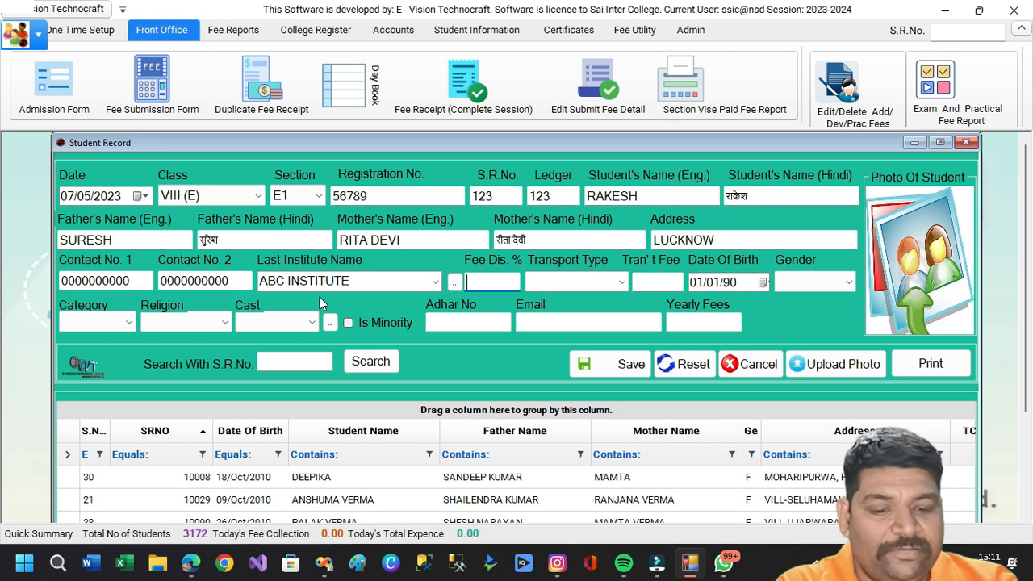
Set the fee discount to 0 and the transport type to SELF.
{"action": "type", "text": "0"}
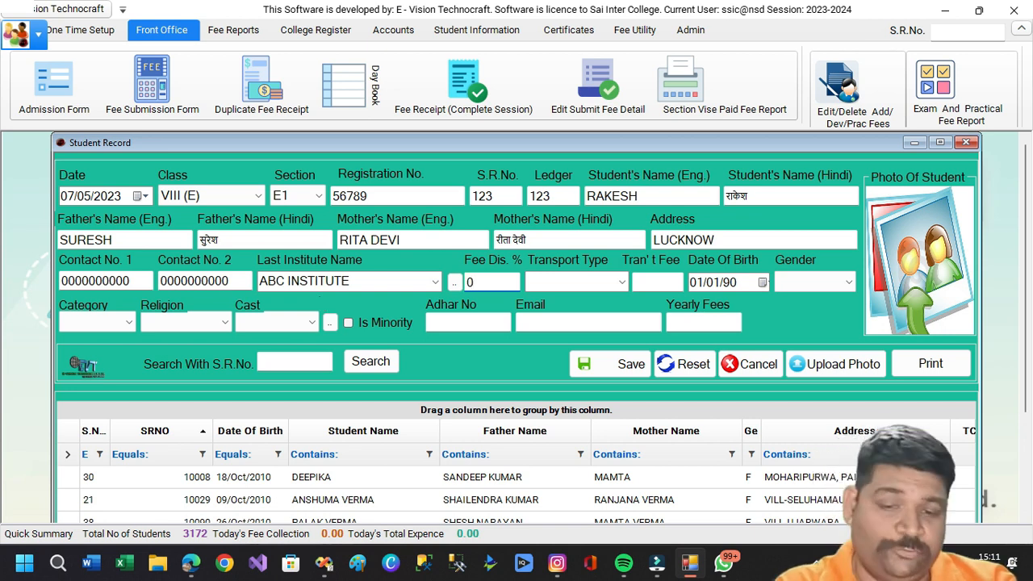
{"action": "key", "text": "Tab"}
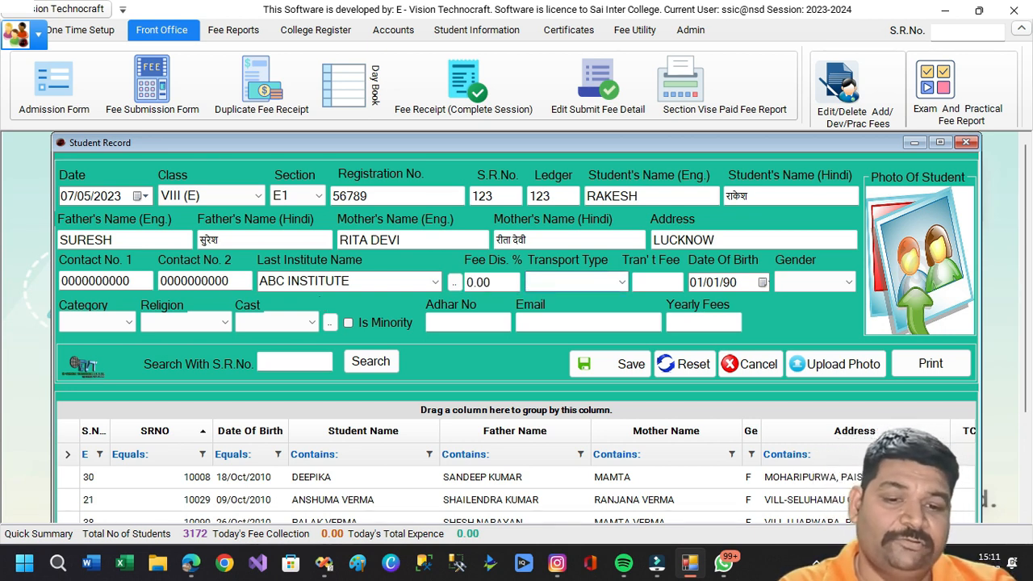
{"action": "key", "text": "Down"}
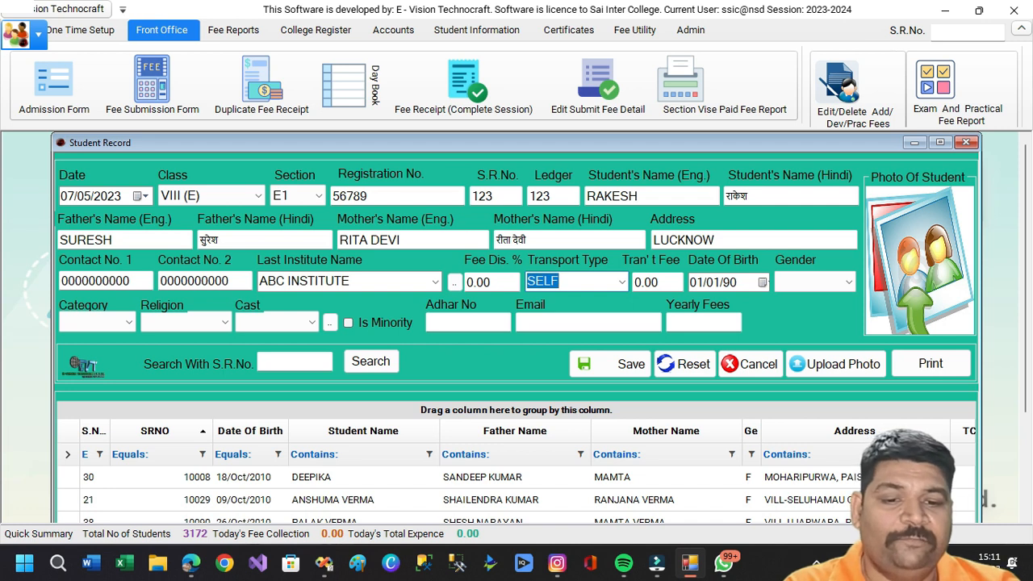
{"action": "key", "text": "Tab"}
{"action": "key", "text": "Tab"}
{"action": "key", "text": "Tab"}
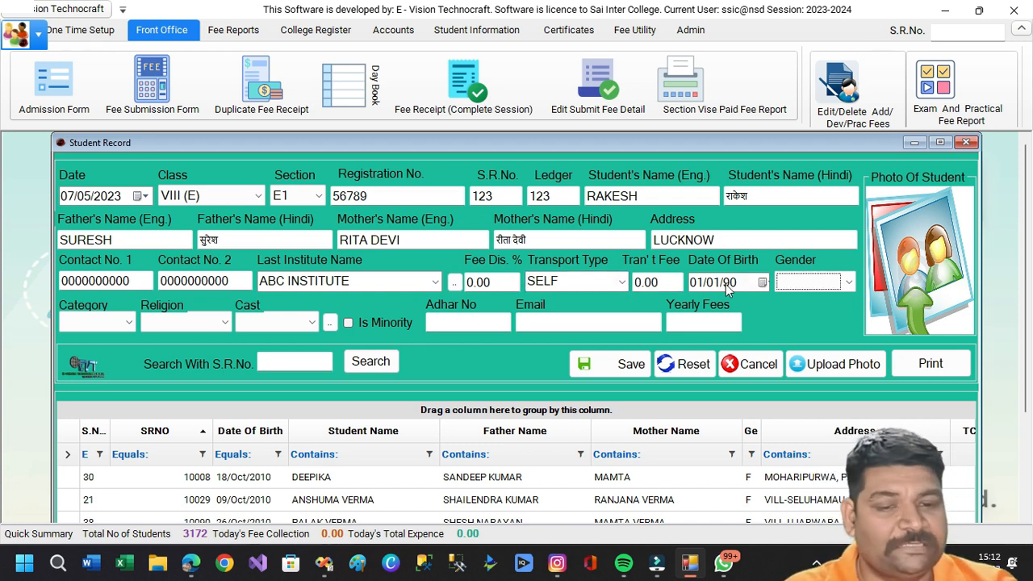
Set gender MALE, category Genral, religion HINDU and caste DHOBI.
{"action": "left_click", "coordinate": [836, 287]}
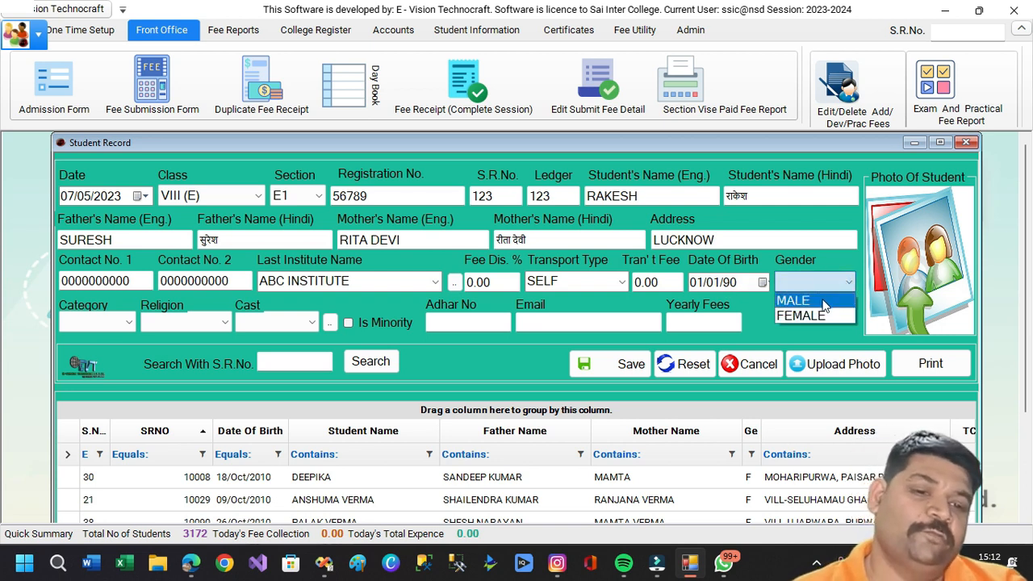
{"action": "left_click", "coordinate": [820, 299]}
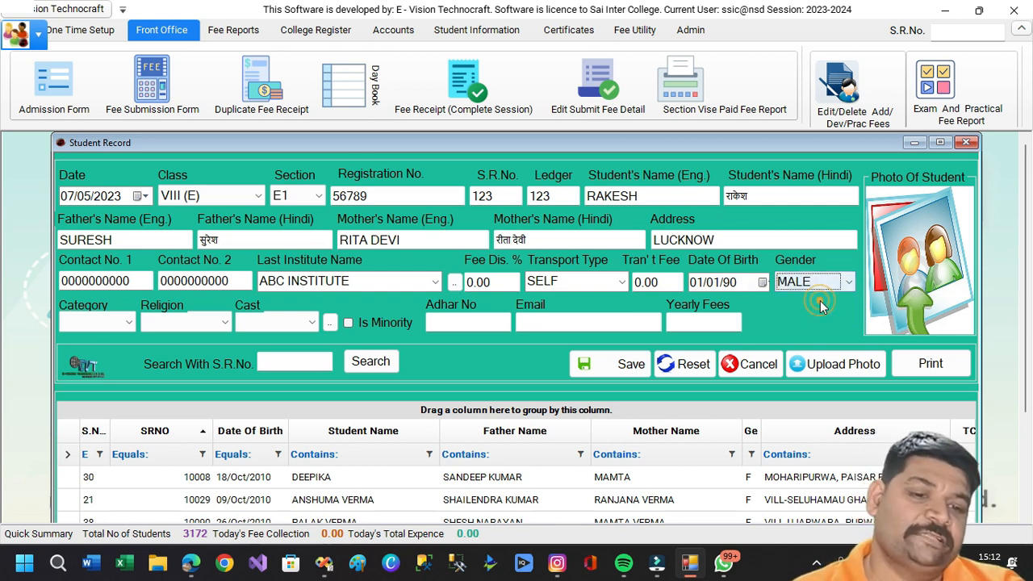
{"action": "left_click", "coordinate": [130, 326]}
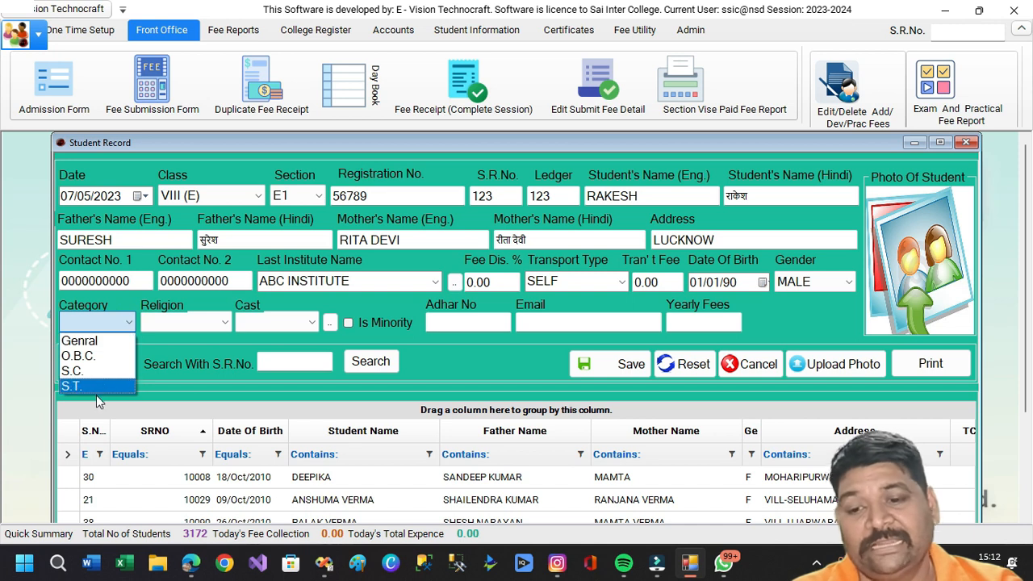
{"action": "left_click", "coordinate": [86, 344]}
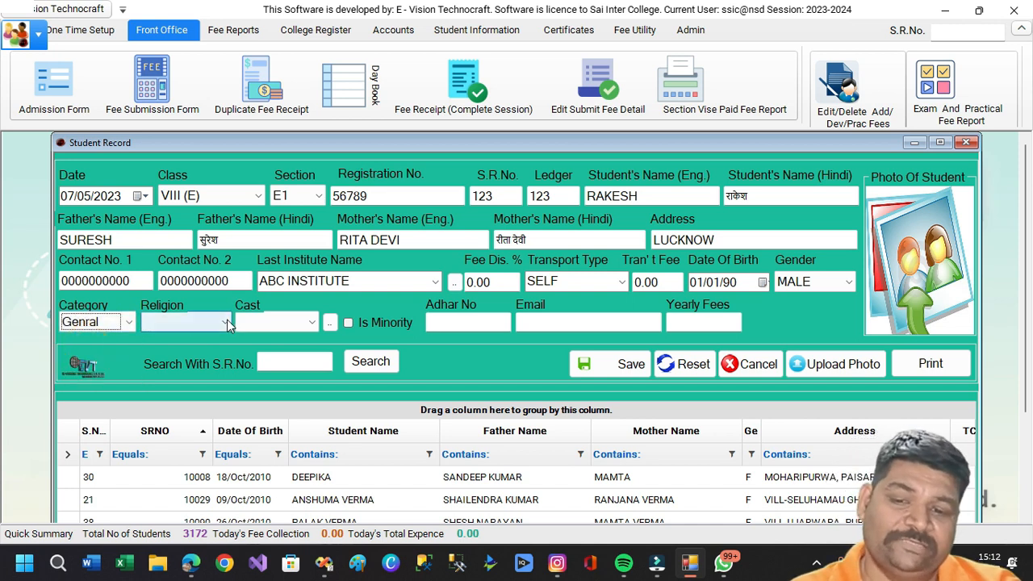
{"action": "left_click", "coordinate": [226, 323]}
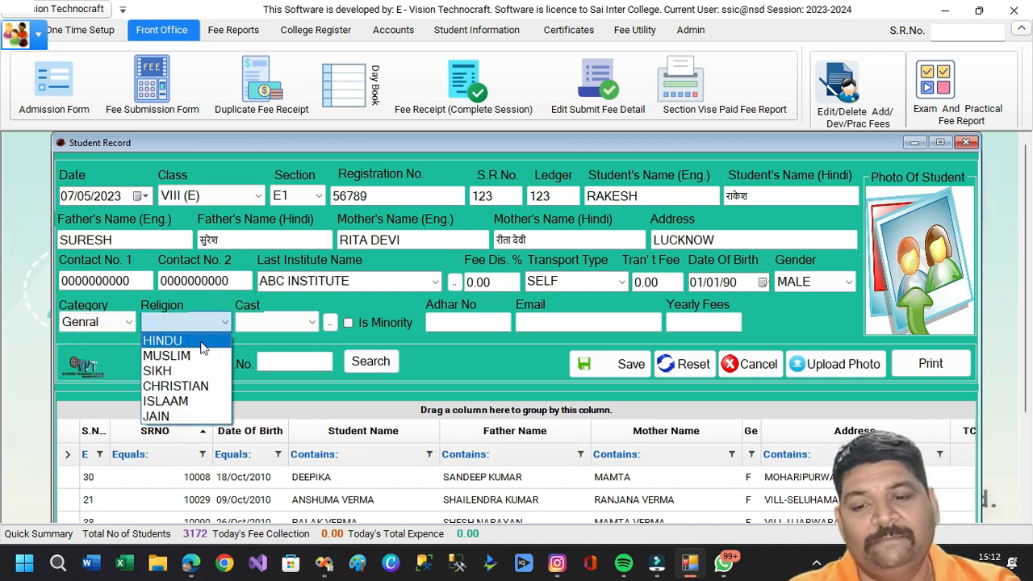
{"action": "left_click", "coordinate": [200, 340]}
{"action": "left_click", "coordinate": [309, 324]}
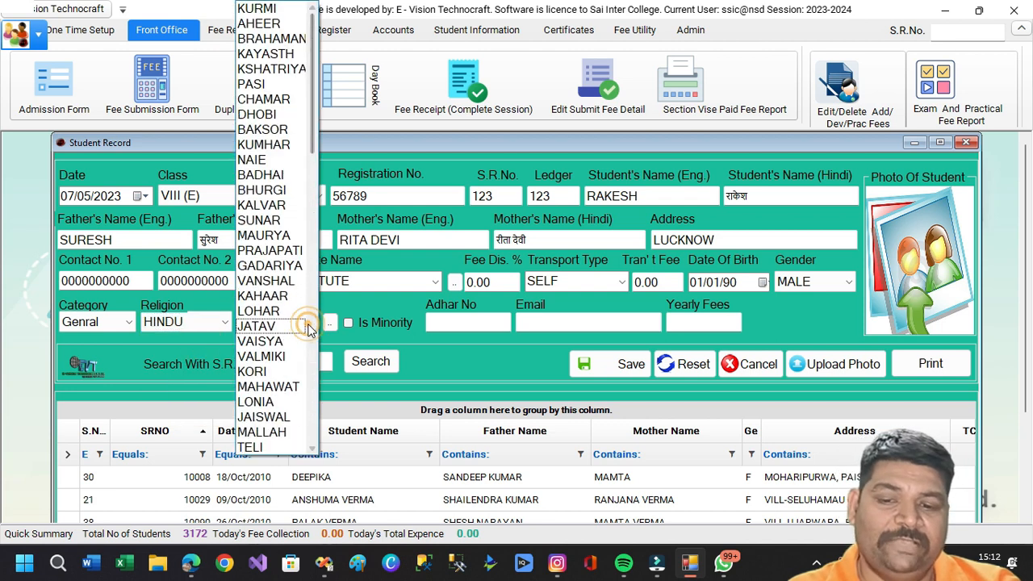
{"action": "left_click", "coordinate": [270, 119]}
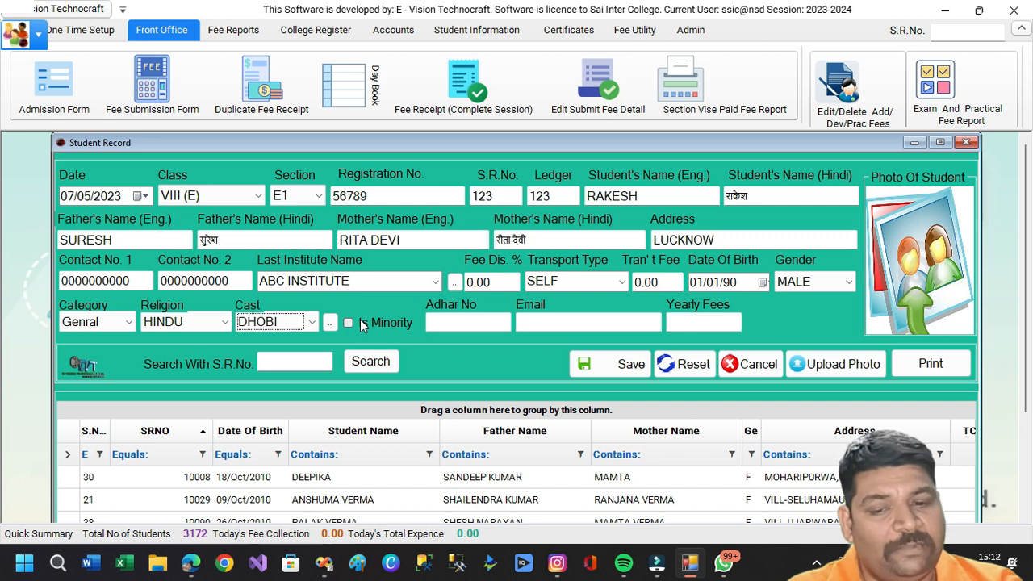
Enter the student's Aadhaar number, e-mail address and a yearly fee of 15000.
{"action": "left_click", "coordinate": [444, 328]}
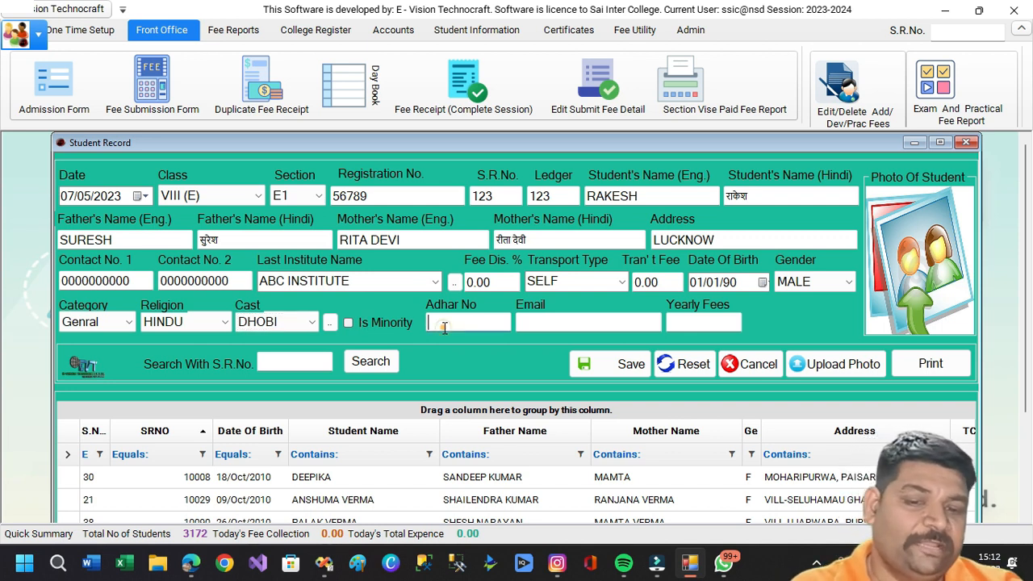
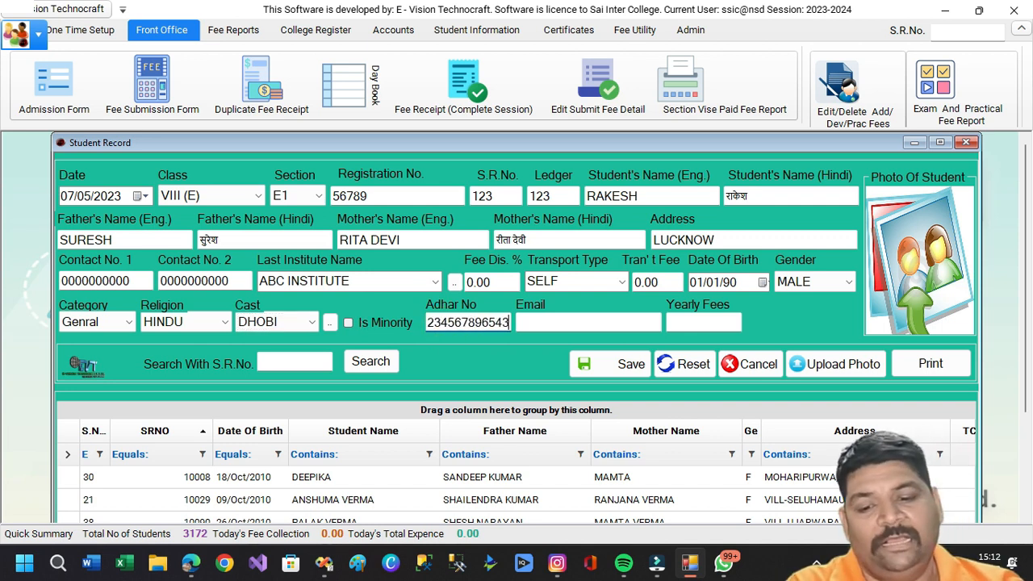
{"action": "key", "text": "Tab"}
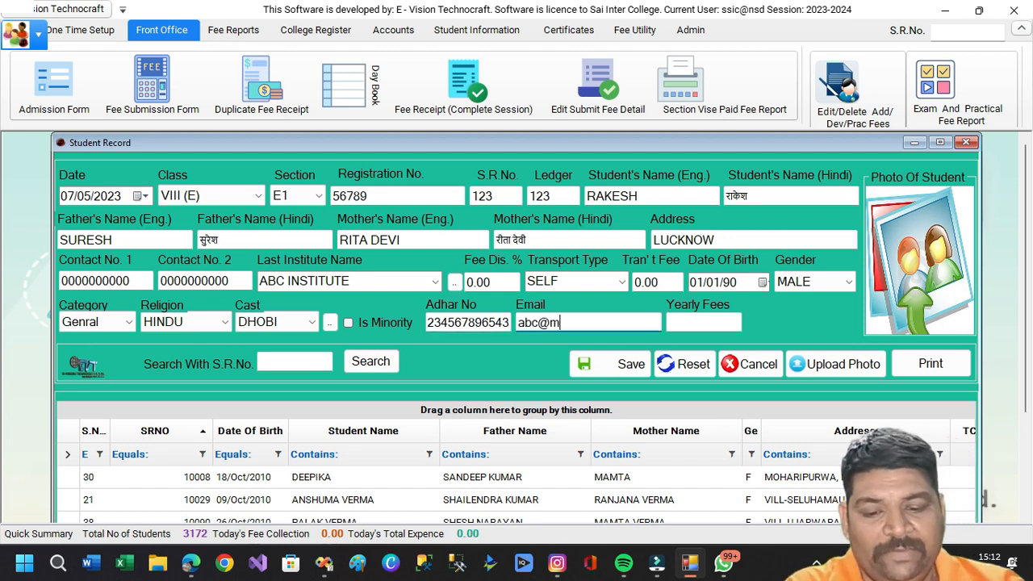
{"action": "key", "text": "Tab"}
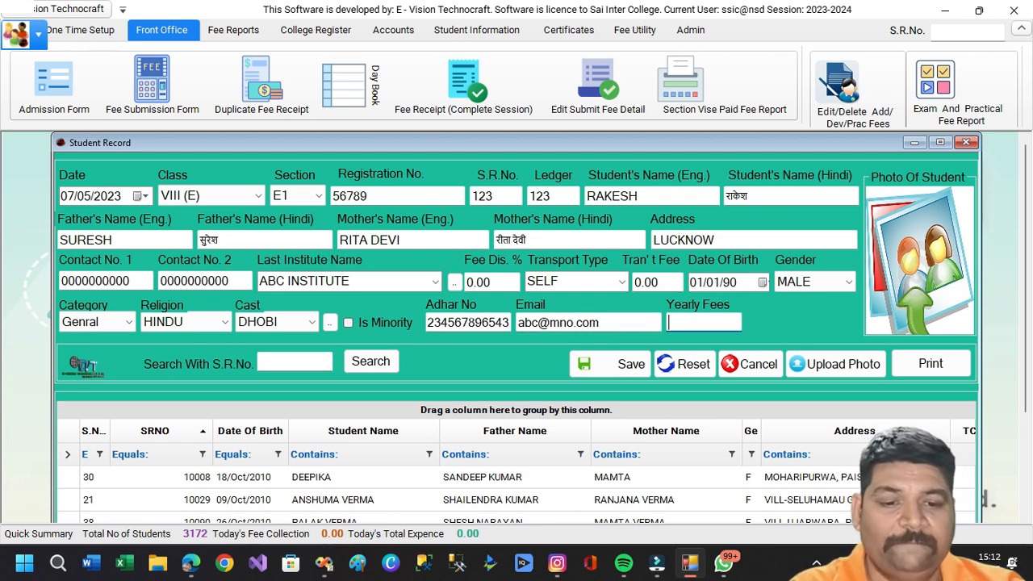
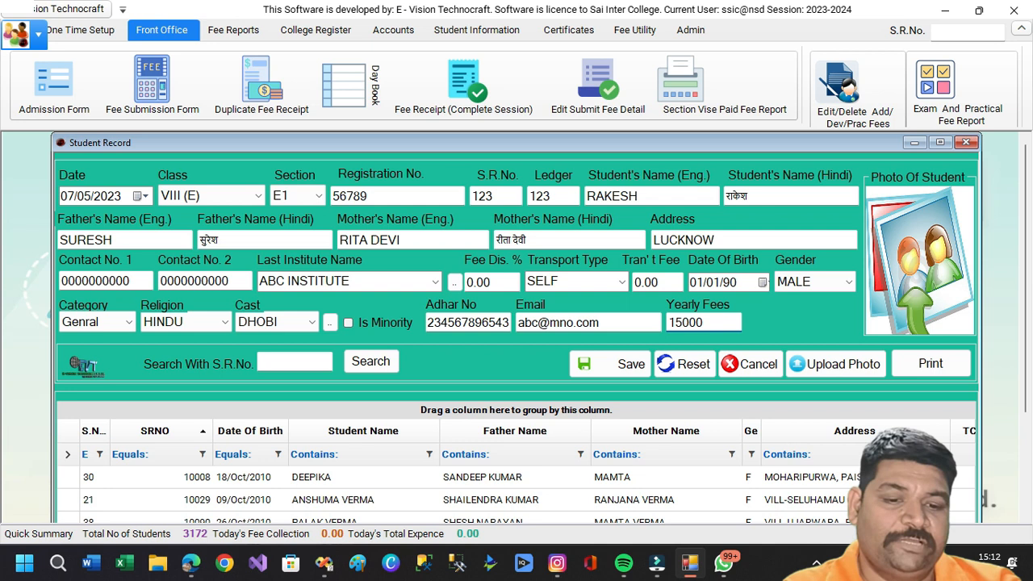
{"action": "key", "text": "Tab"}
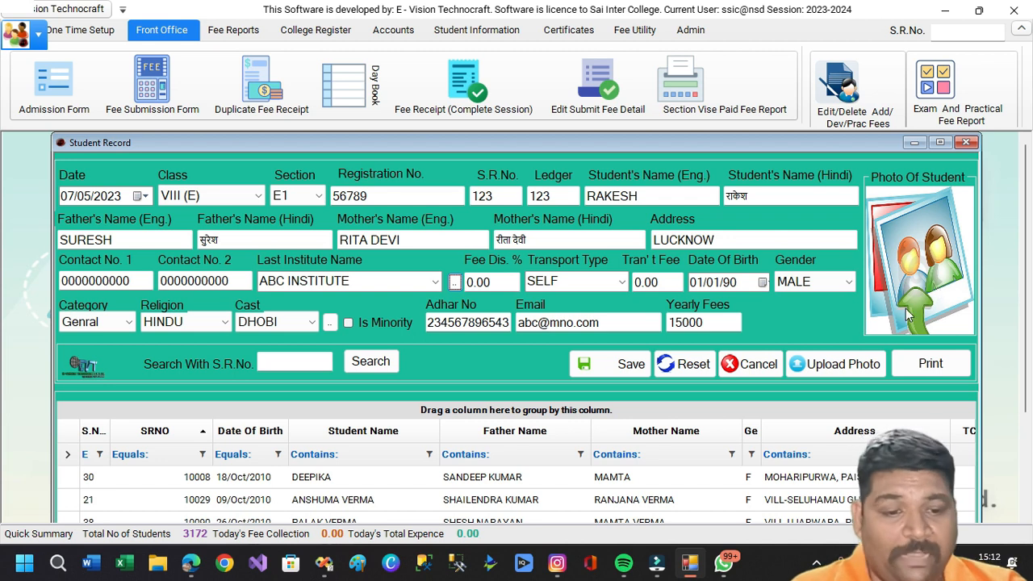
Attach the Photo image from Pictures as the student's picture and save the new record.
{"action": "left_click", "coordinate": [838, 363]}
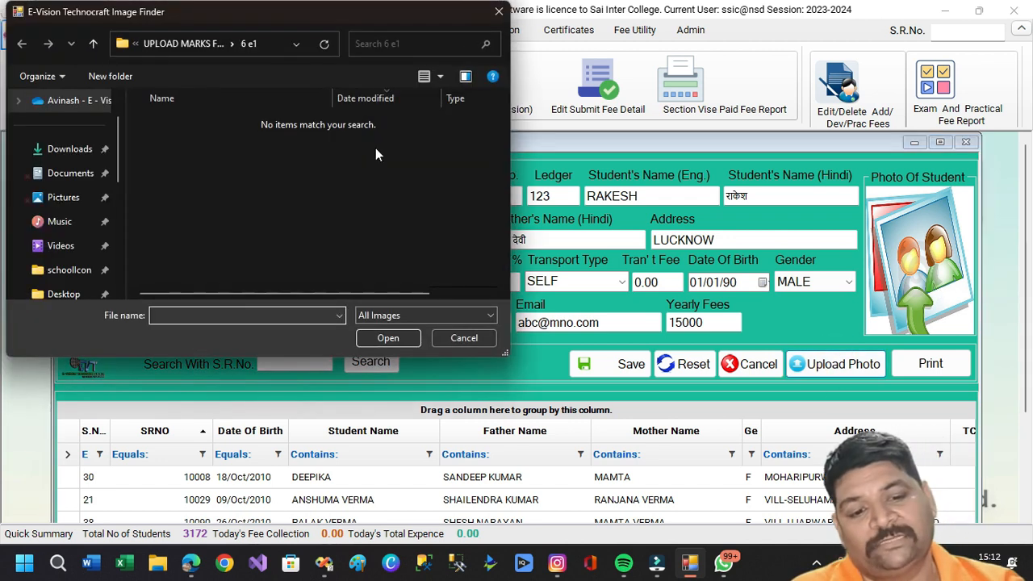
{"action": "left_click", "coordinate": [60, 198]}
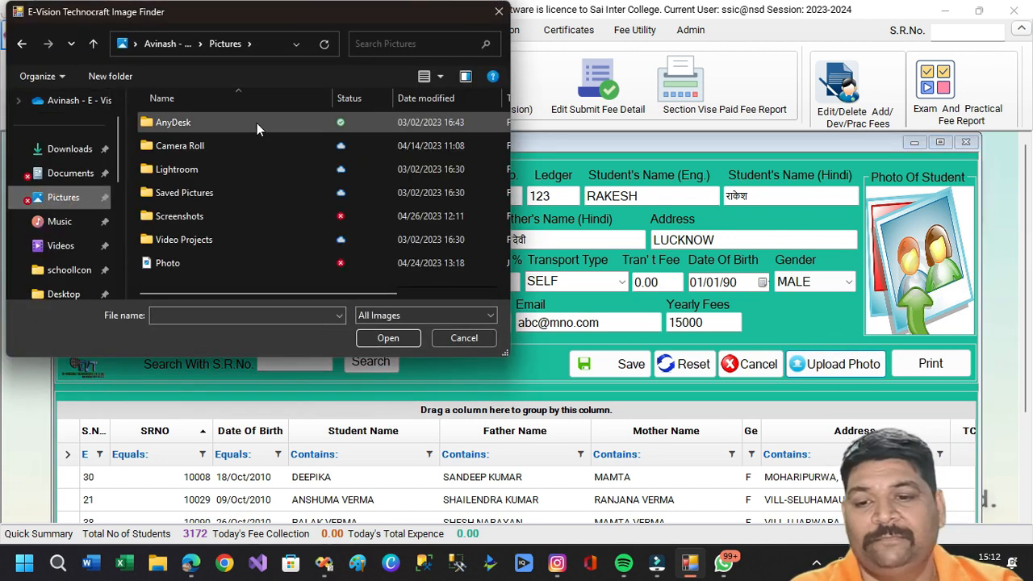
{"action": "double_click", "coordinate": [169, 263]}
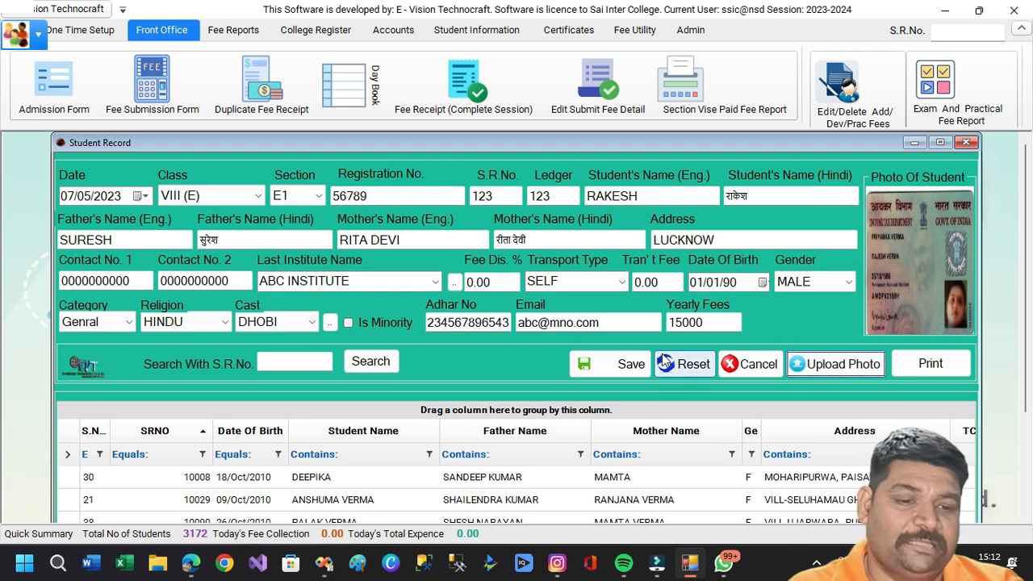
{"action": "left_click", "coordinate": [607, 364]}
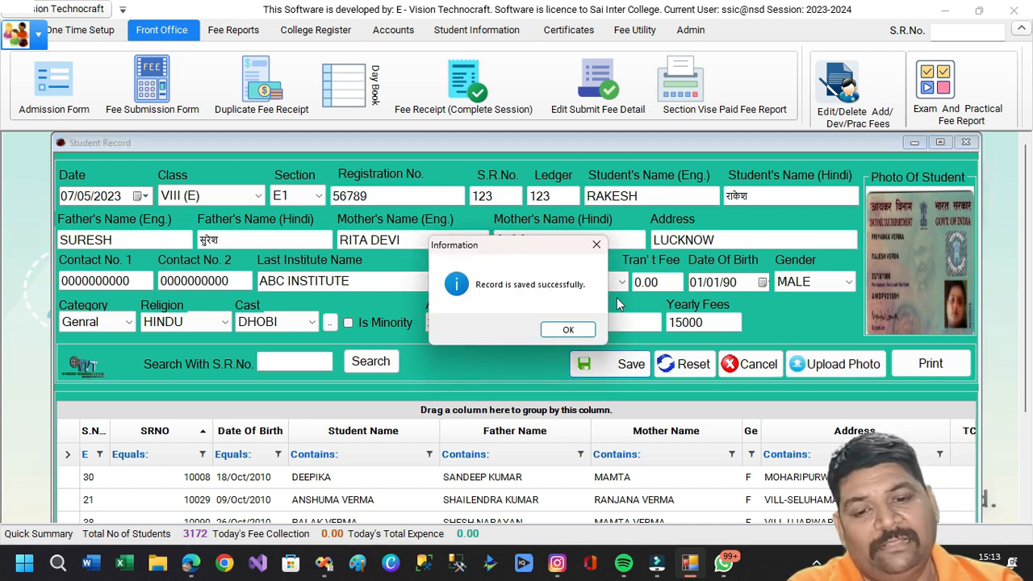
{"action": "left_click", "coordinate": [568, 331]}
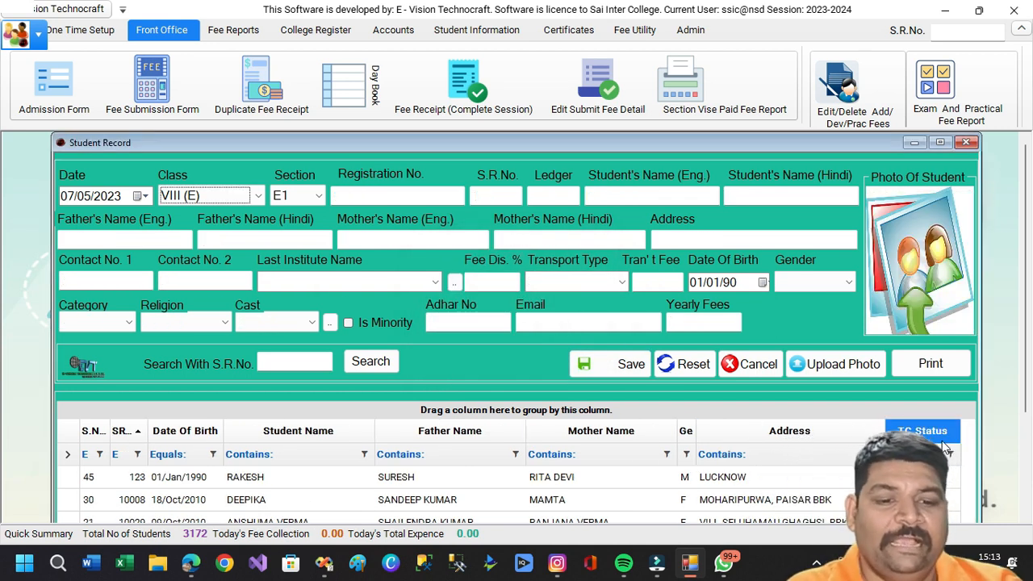
Load the new student's record from the grid into the form for editing.
{"action": "left_click", "coordinate": [266, 479]}
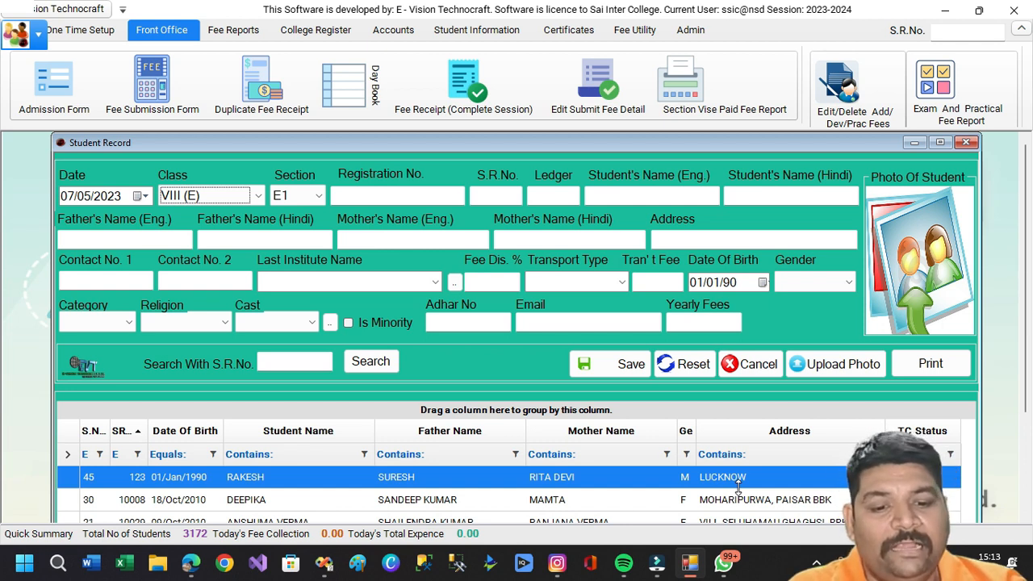
{"action": "left_click", "coordinate": [516, 478]}
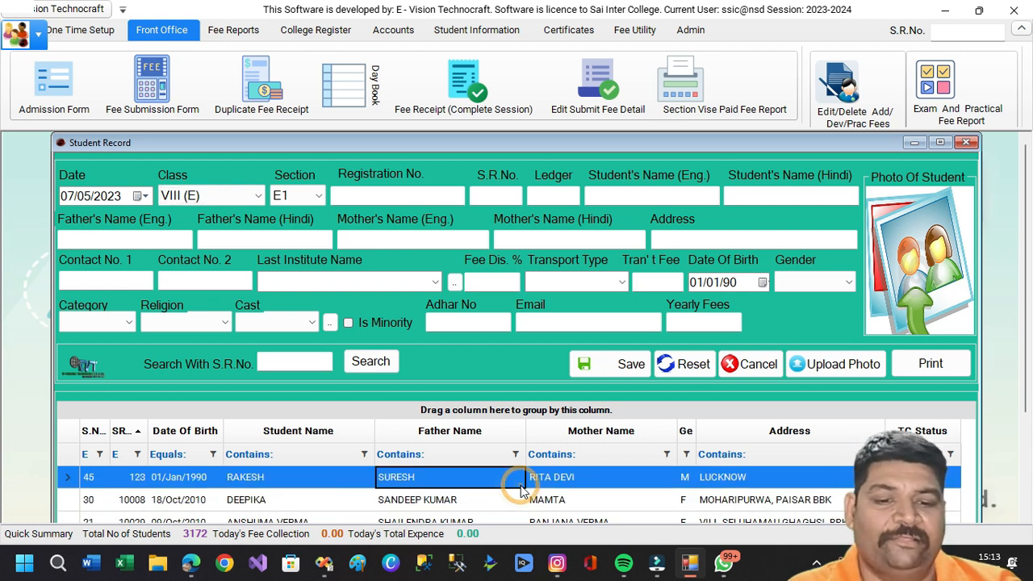
{"action": "right_click", "coordinate": [409, 415]}
{"action": "left_click", "coordinate": [415, 419]}
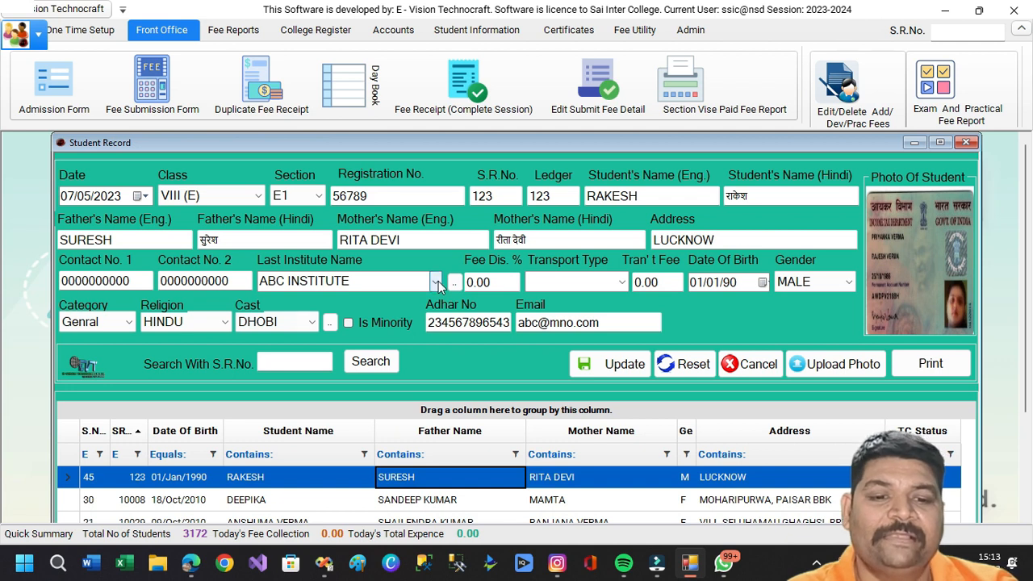
Append the surname to the father's English name and update the record.
{"action": "left_click", "coordinate": [141, 242]}
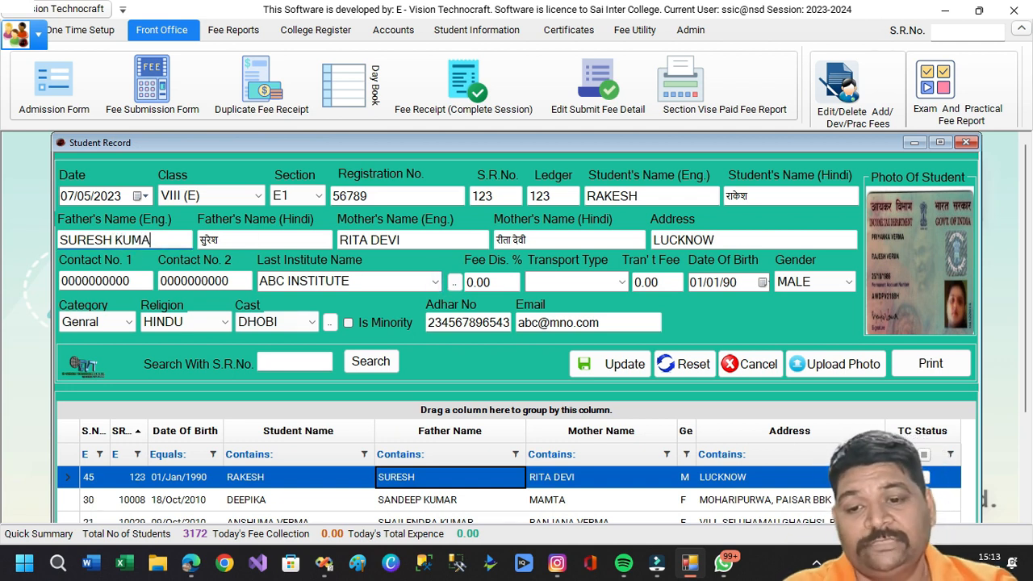
{"action": "key", "text": "Tab"}
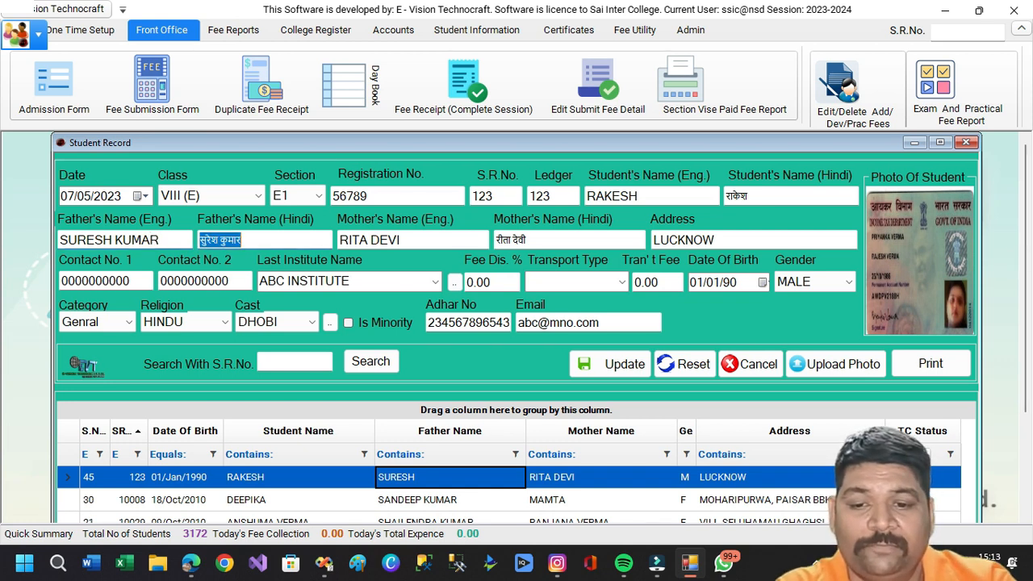
{"action": "left_click", "coordinate": [600, 369]}
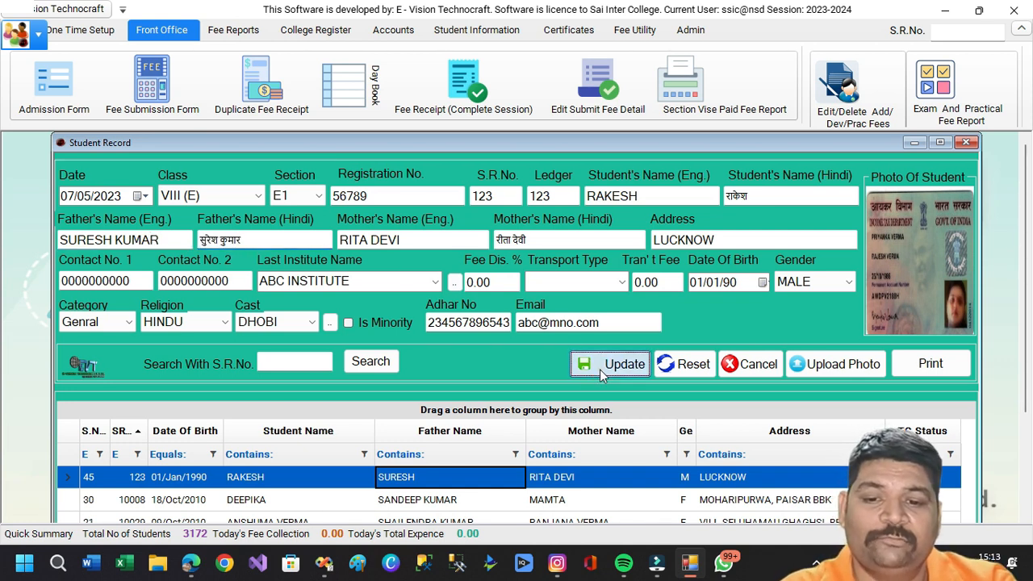
{"action": "left_click", "coordinate": [571, 331]}
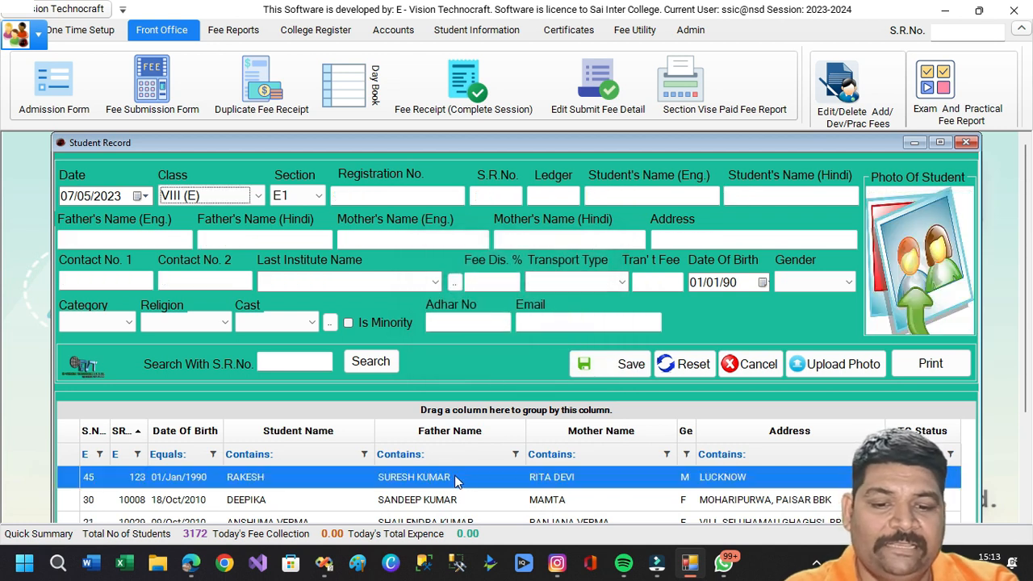
{"action": "left_click", "coordinate": [404, 482]}
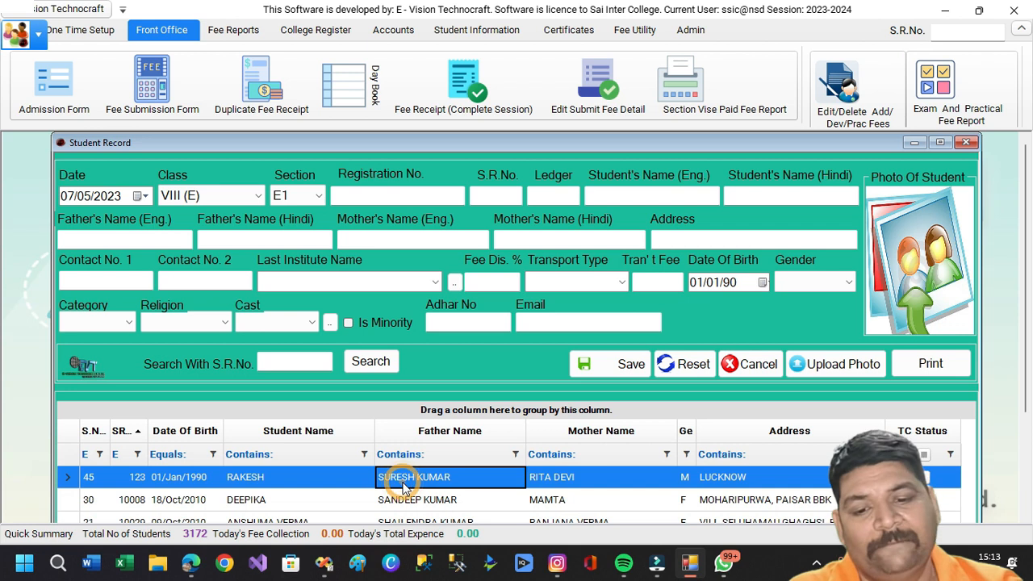
Reload the student's record for editing, then start a deletion and answer No to keep it.
{"action": "right_click", "coordinate": [419, 418]}
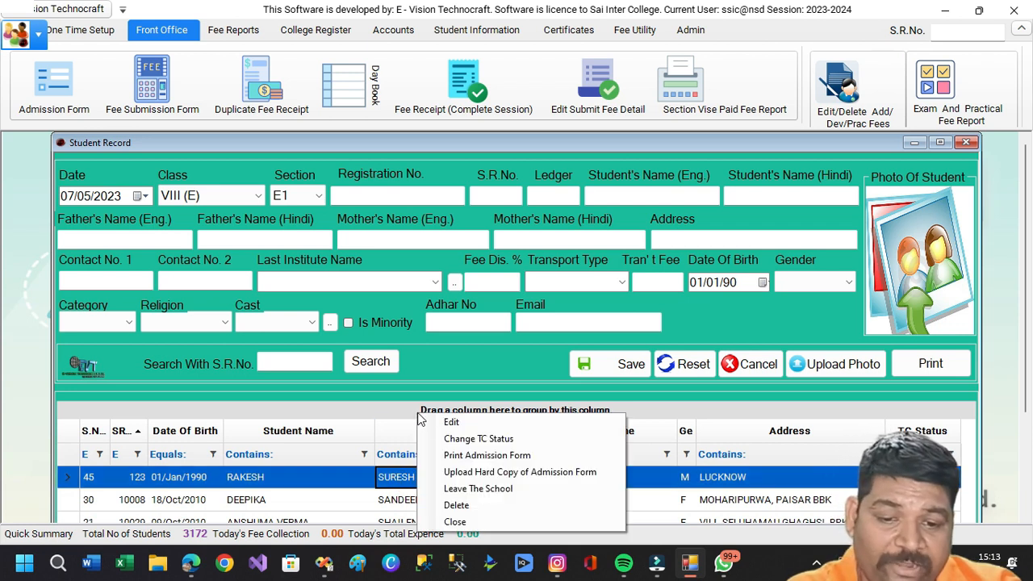
{"action": "left_click", "coordinate": [423, 422]}
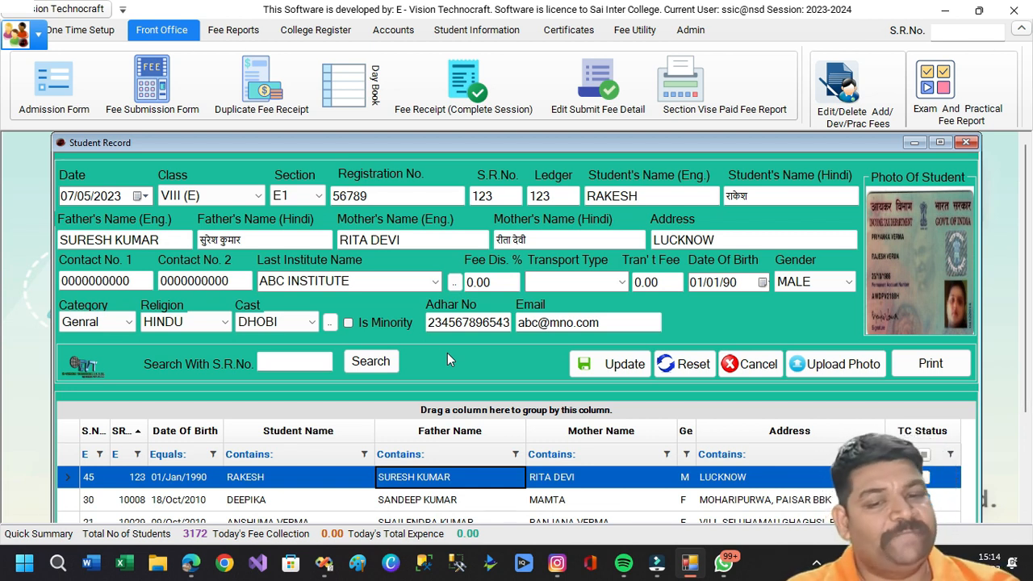
{"action": "right_click", "coordinate": [421, 415]}
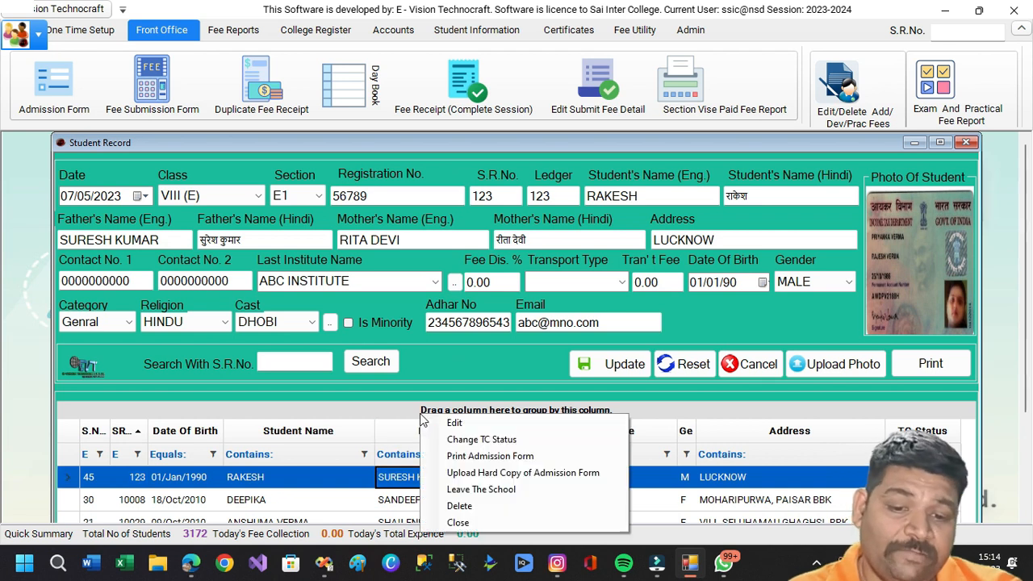
{"action": "left_click", "coordinate": [444, 507]}
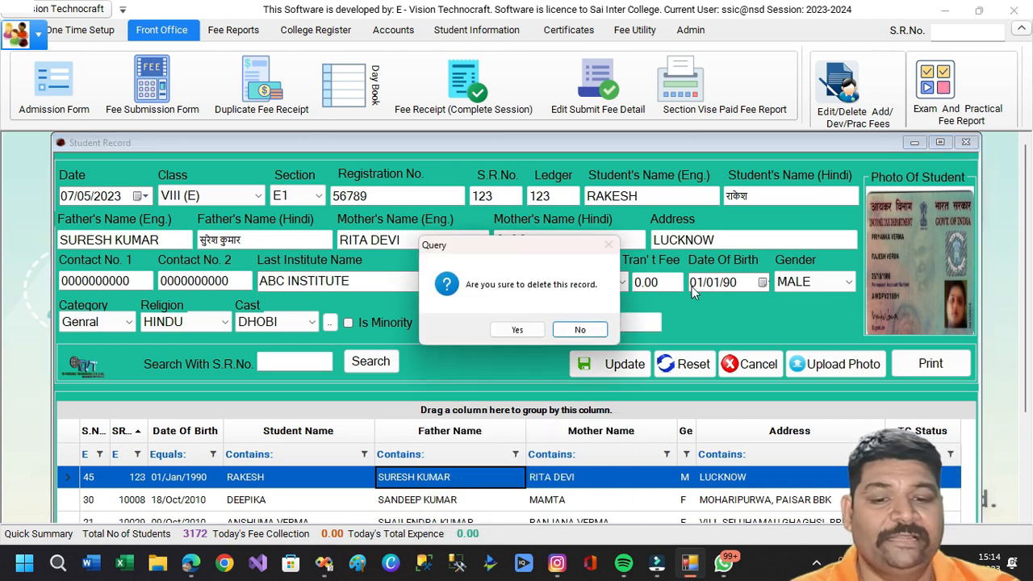
{"action": "left_click", "coordinate": [595, 329]}
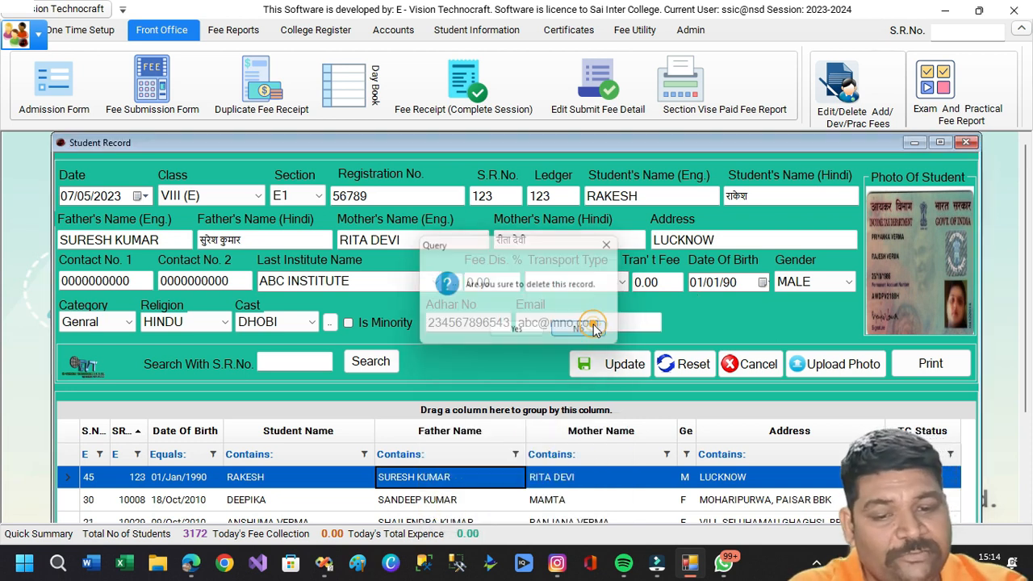
{"action": "left_click", "coordinate": [458, 476]}
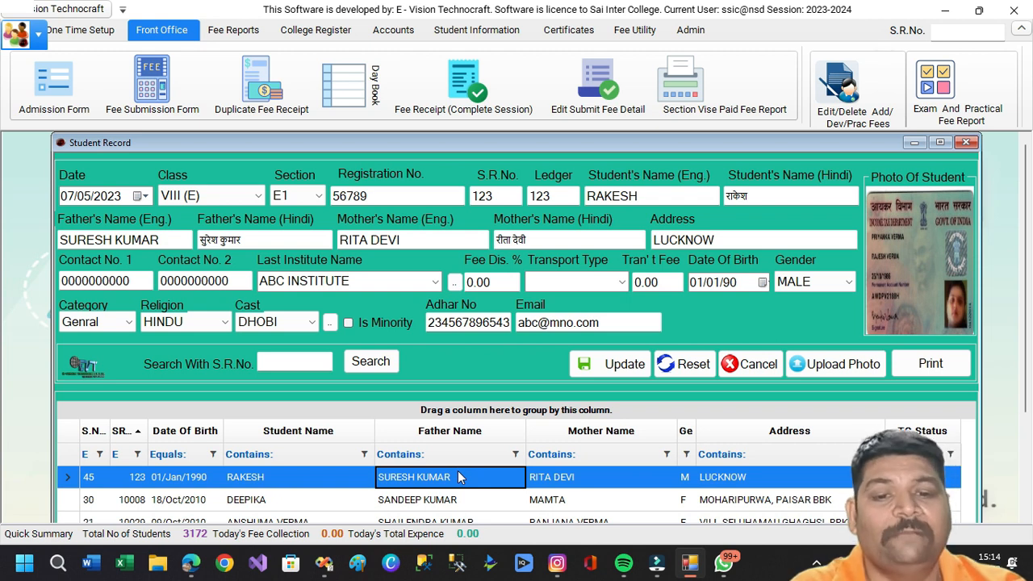
{"action": "right_click", "coordinate": [441, 413]}
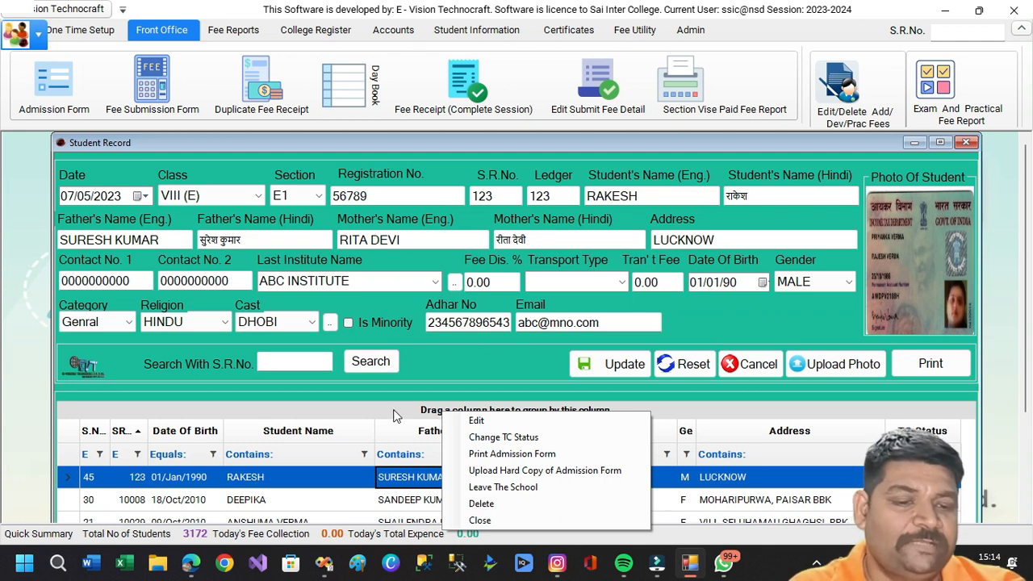
{"action": "left_click", "coordinate": [442, 414]}
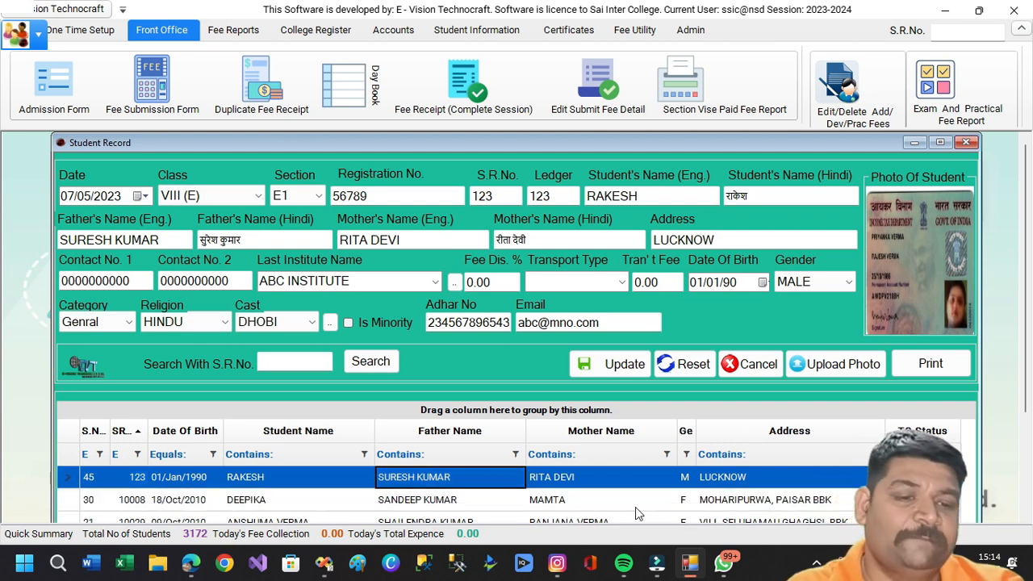
Change the student's TC status twice, confirming Yes and acknowledging 'TC record is updated' each time.
{"action": "right_click", "coordinate": [500, 418]}
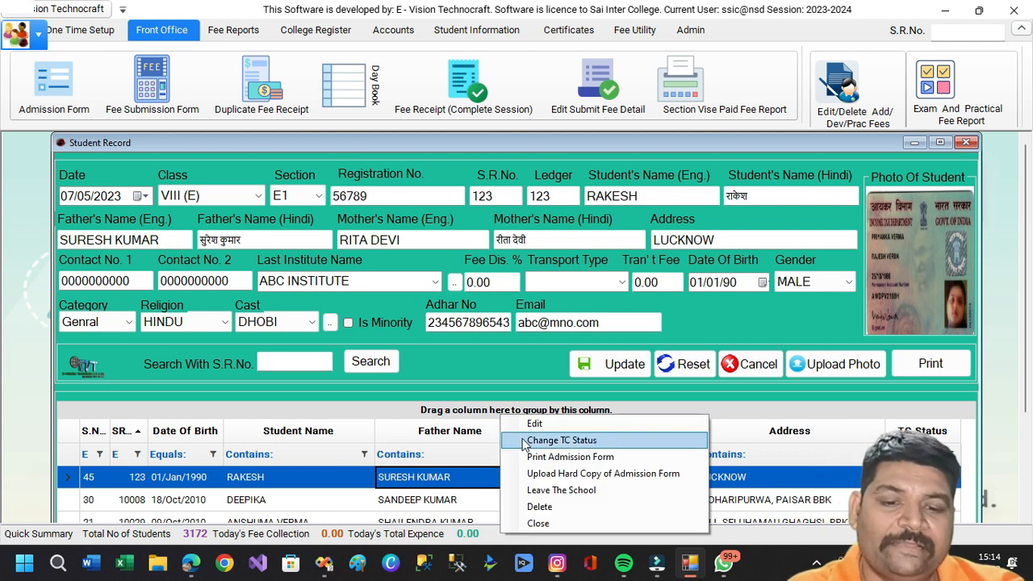
{"action": "left_click", "coordinate": [557, 440]}
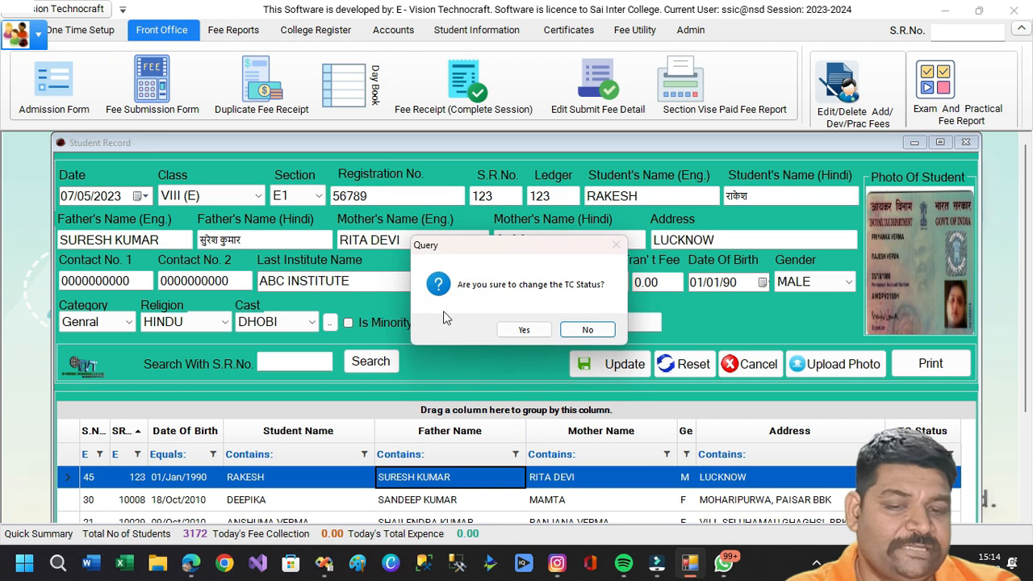
{"action": "left_click", "coordinate": [530, 332]}
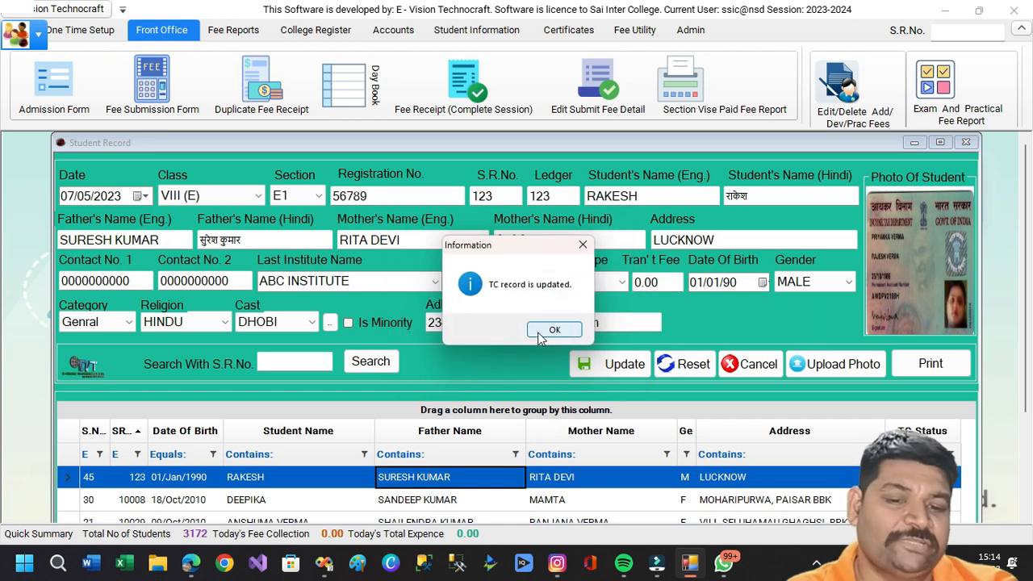
{"action": "left_click", "coordinate": [541, 335]}
{"action": "left_click", "coordinate": [908, 477]}
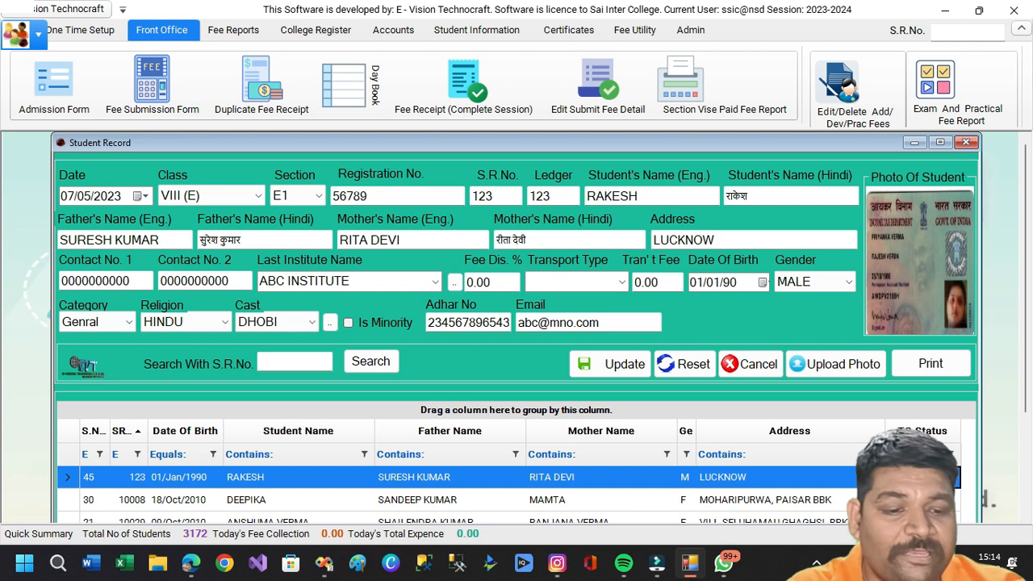
{"action": "left_click", "coordinate": [746, 484]}
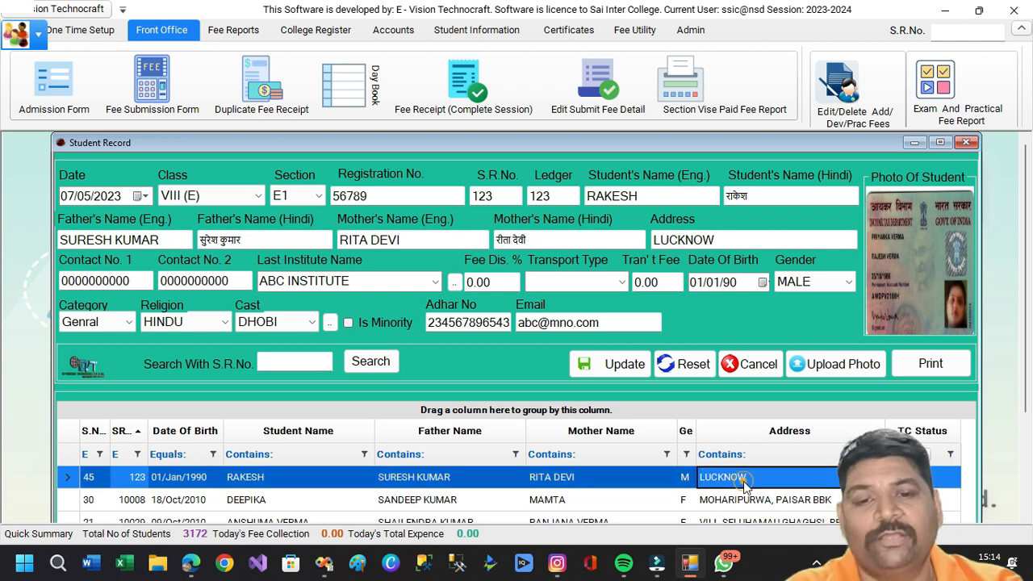
{"action": "right_click", "coordinate": [600, 412]}
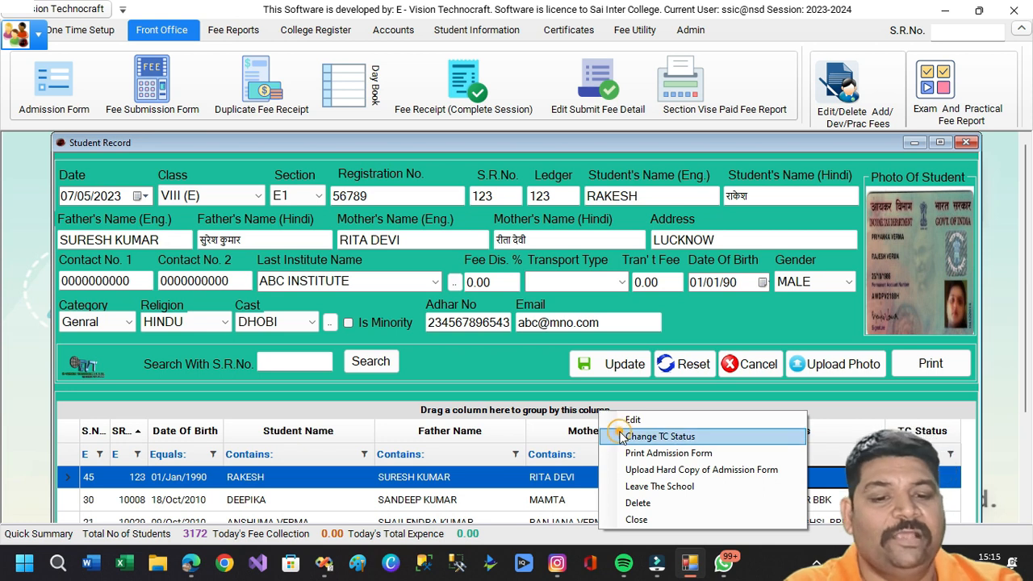
{"action": "left_click", "coordinate": [620, 437]}
{"action": "left_click", "coordinate": [529, 332]}
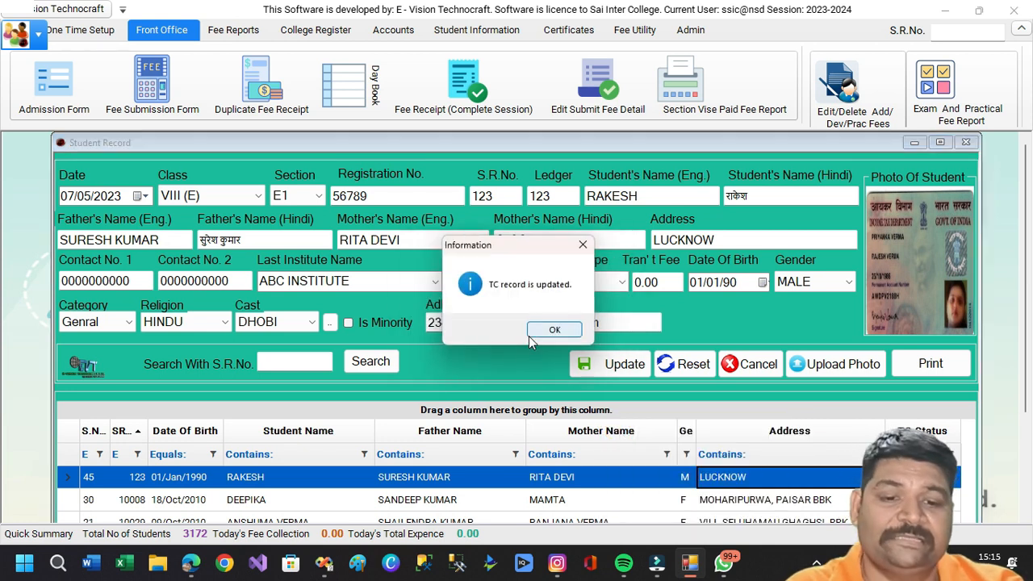
{"action": "left_click", "coordinate": [538, 333]}
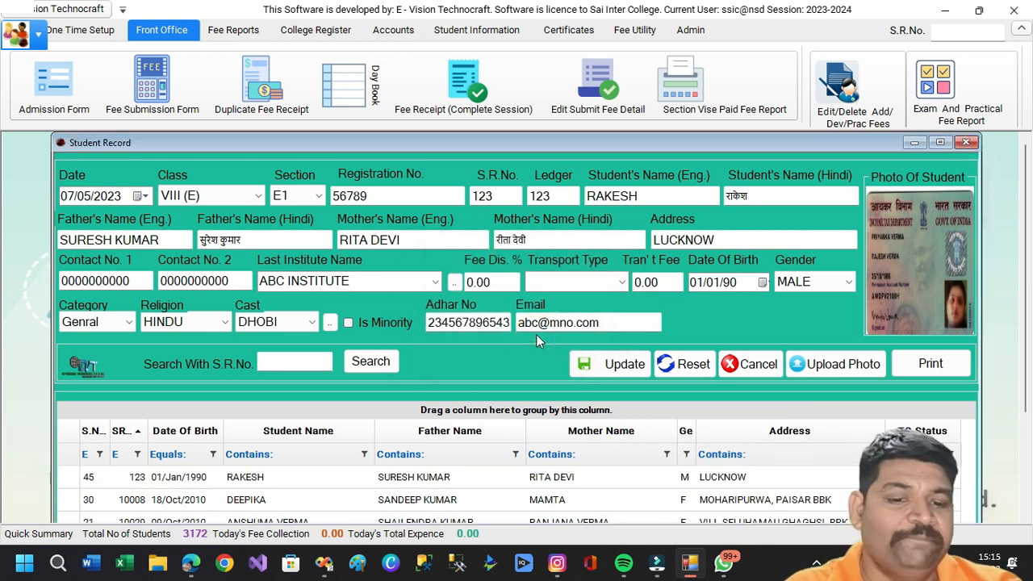
{"action": "left_click", "coordinate": [734, 478]}
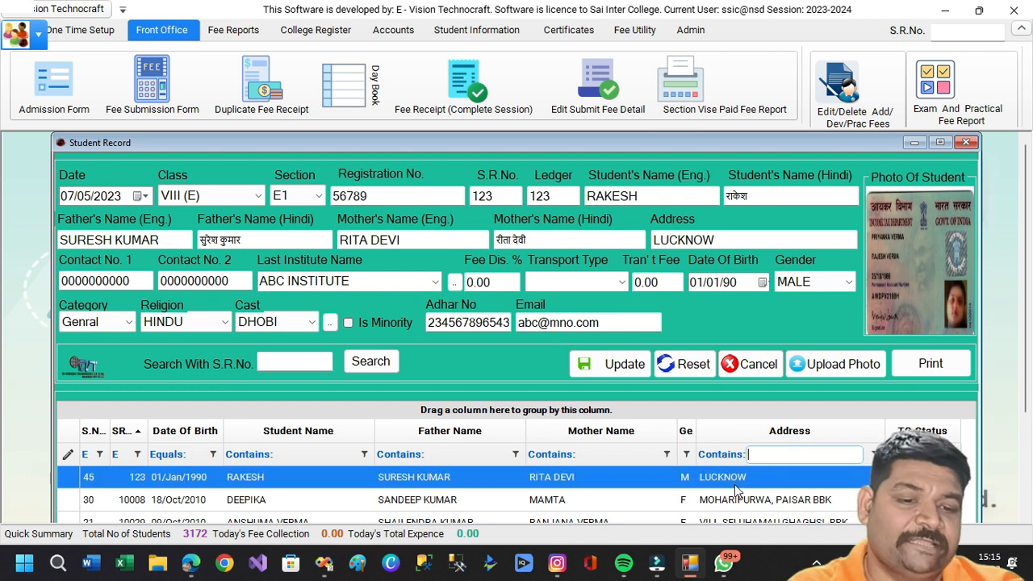
{"action": "right_click", "coordinate": [607, 409]}
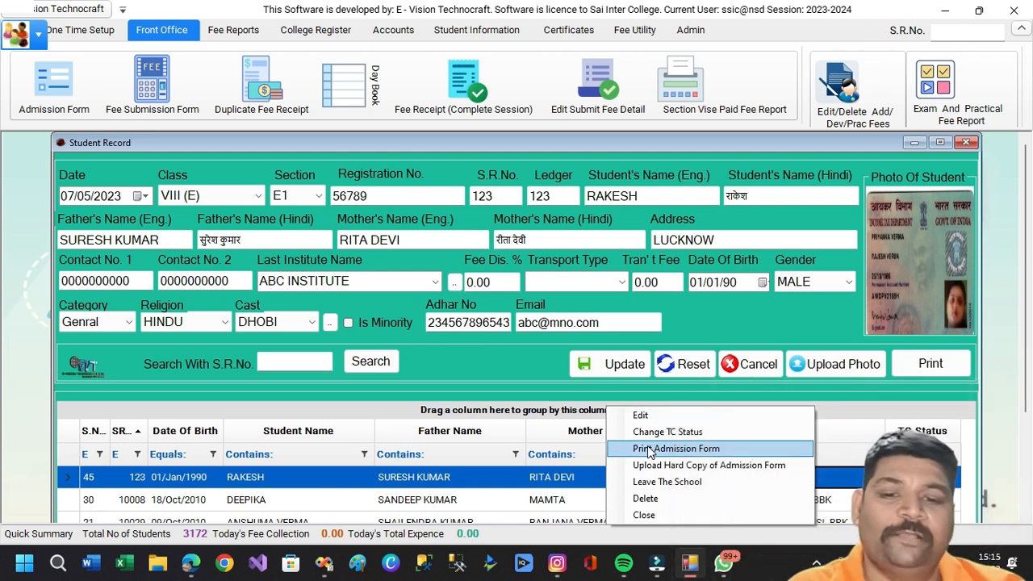
{"action": "left_click", "coordinate": [650, 449]}
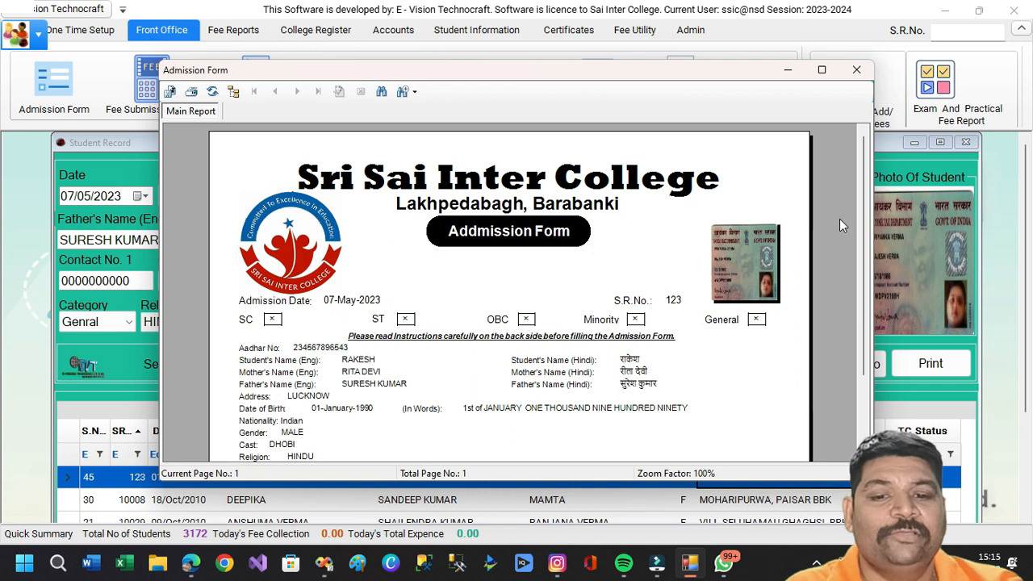
{"action": "left_click_drag", "start_coordinate": [861, 208], "coordinate": [866, 284]}
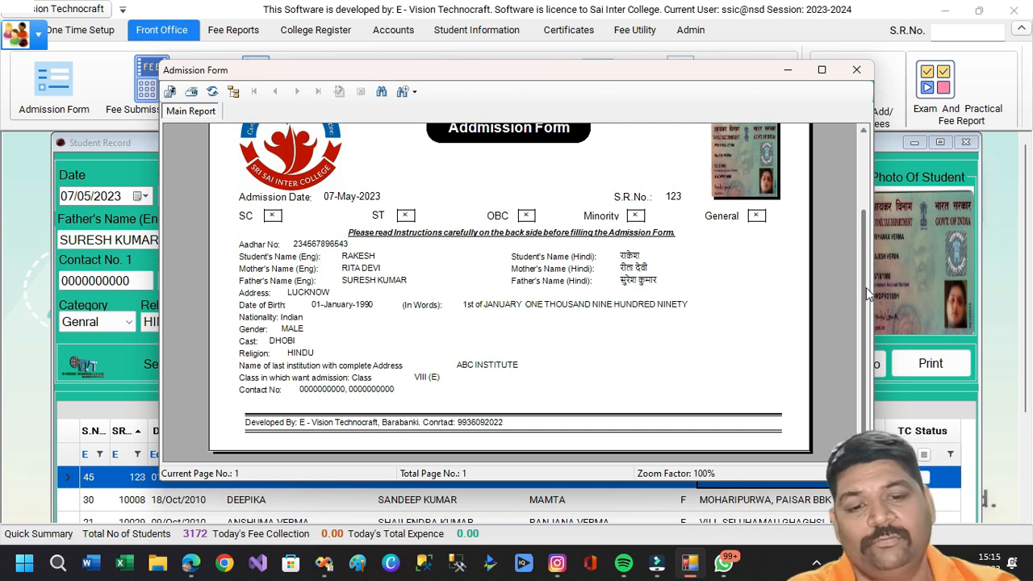
{"action": "left_click_drag", "start_coordinate": [866, 288], "coordinate": [864, 193]}
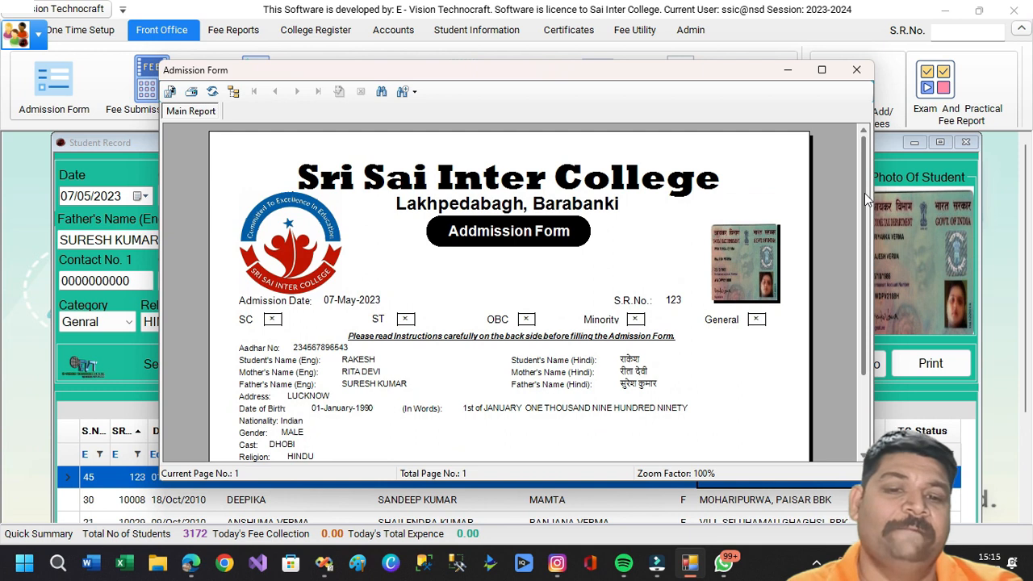
{"action": "left_click", "coordinate": [850, 78]}
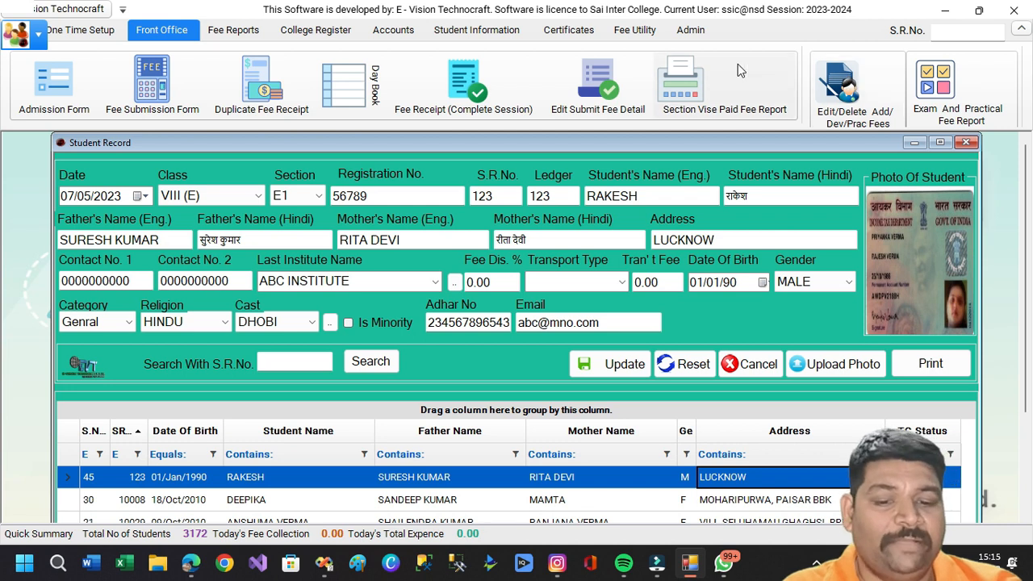
{"action": "right_click", "coordinate": [473, 411]}
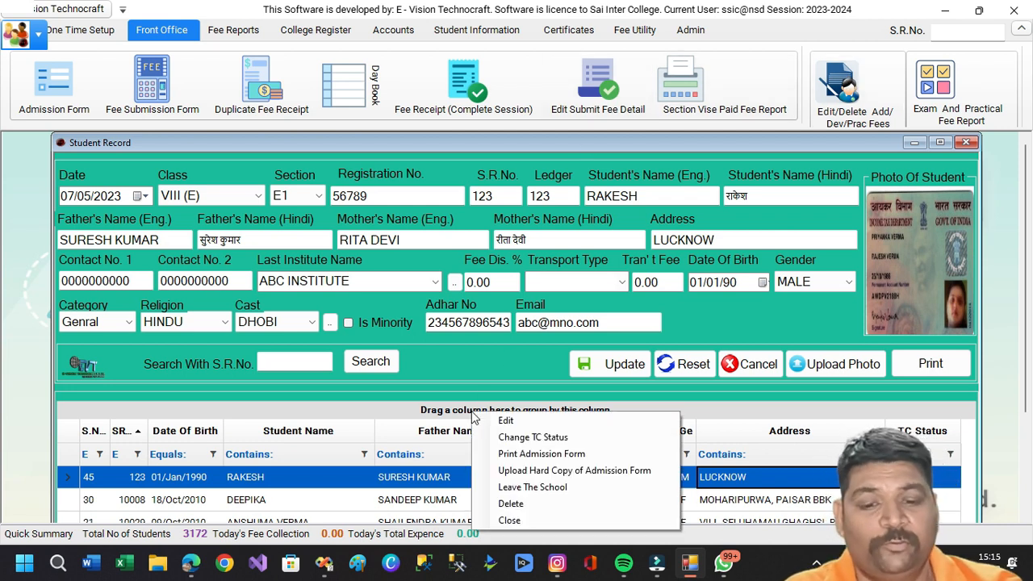
{"action": "left_click", "coordinate": [506, 473]}
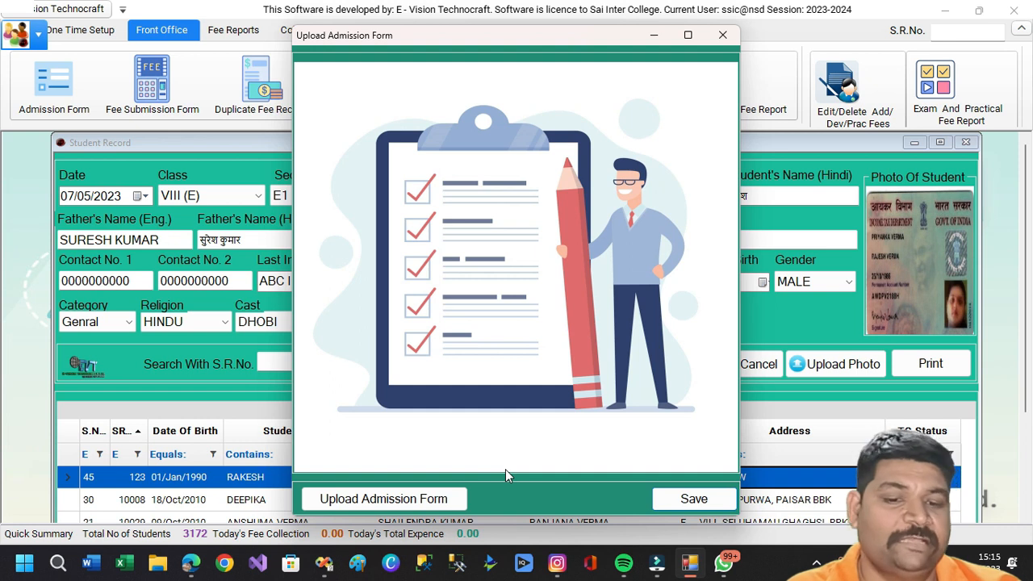
{"action": "left_click", "coordinate": [436, 501]}
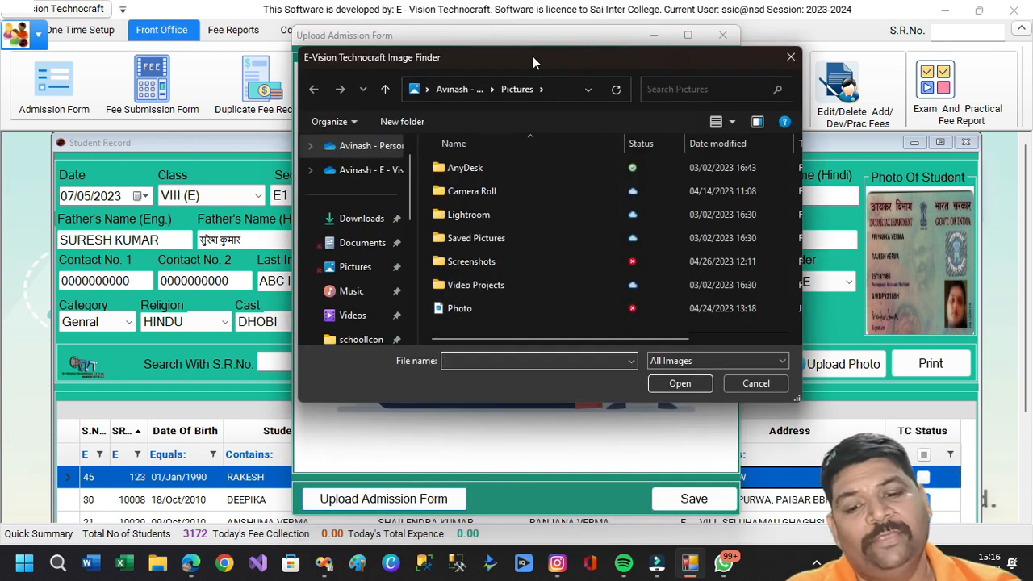
{"action": "left_click", "coordinate": [781, 61]}
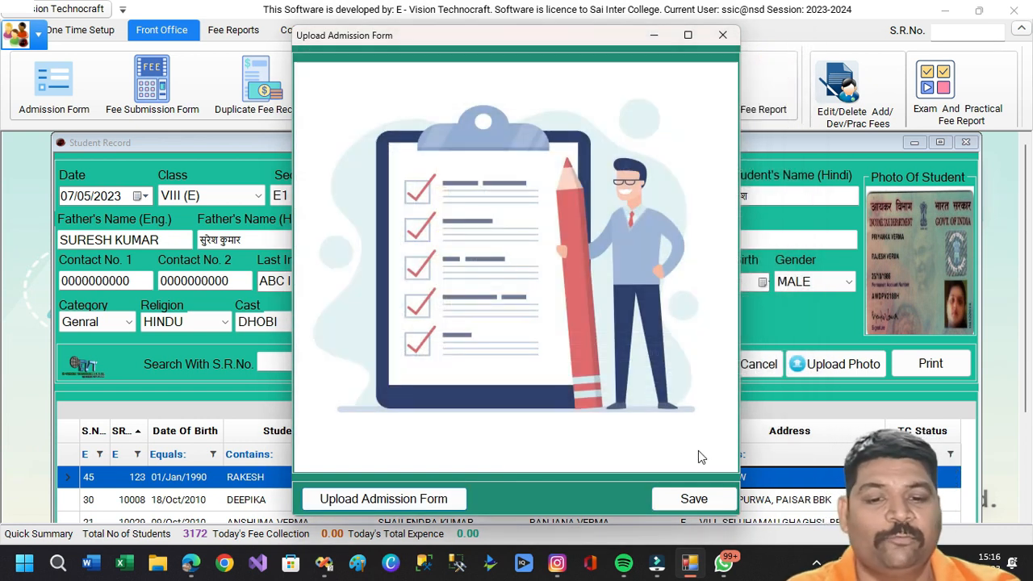
{"action": "left_click", "coordinate": [721, 36]}
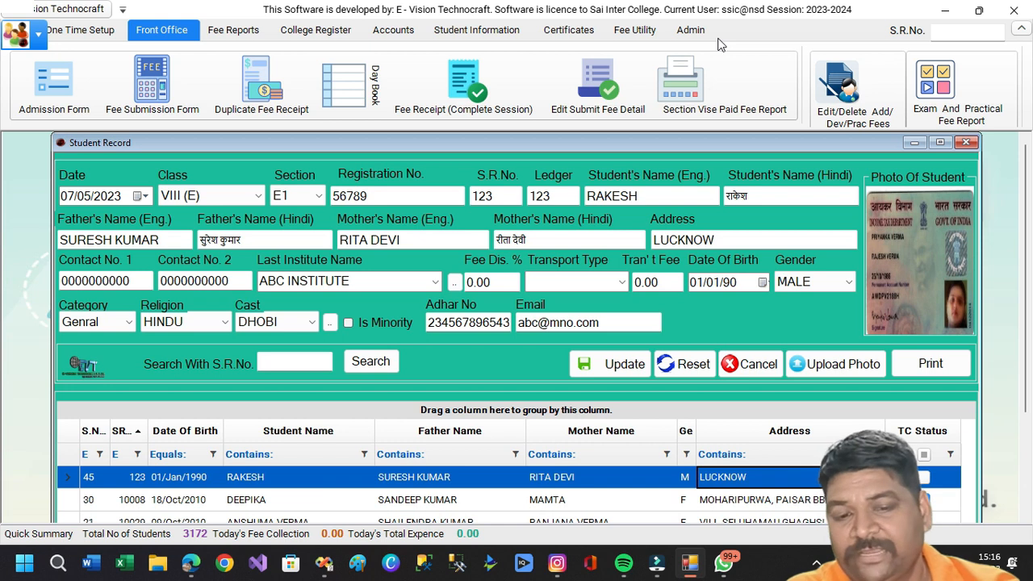
Mark the student as leaving the school and show the class VII (E) dropout list.
{"action": "right_click", "coordinate": [473, 417]}
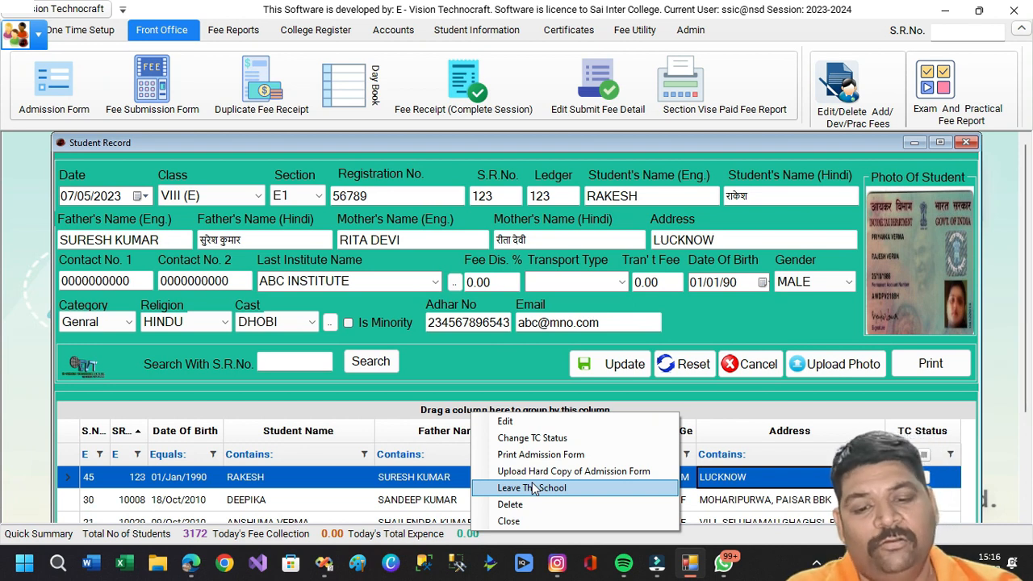
{"action": "left_click", "coordinate": [407, 481]}
{"action": "left_click", "coordinate": [476, 32]}
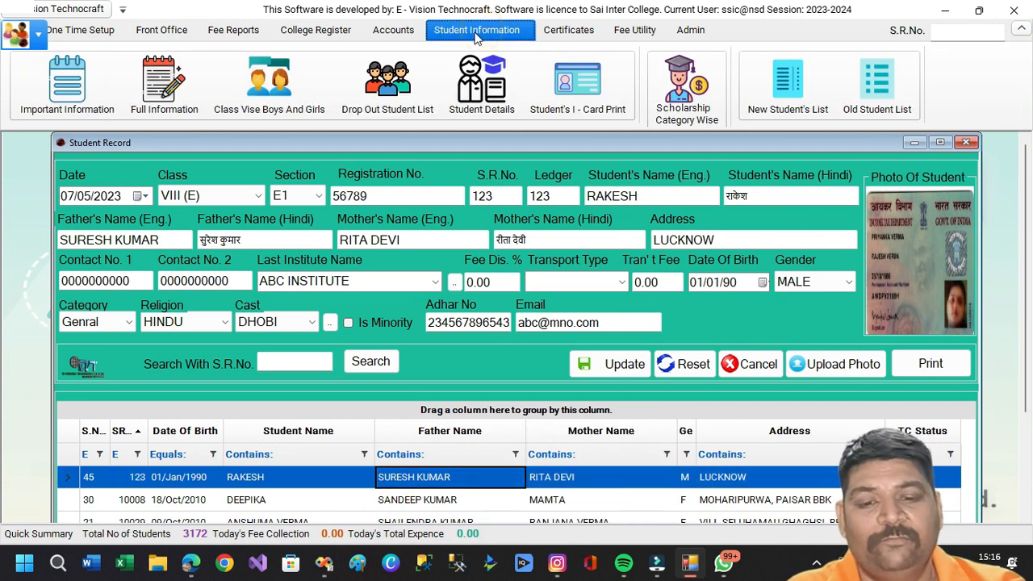
{"action": "left_click", "coordinate": [367, 103]}
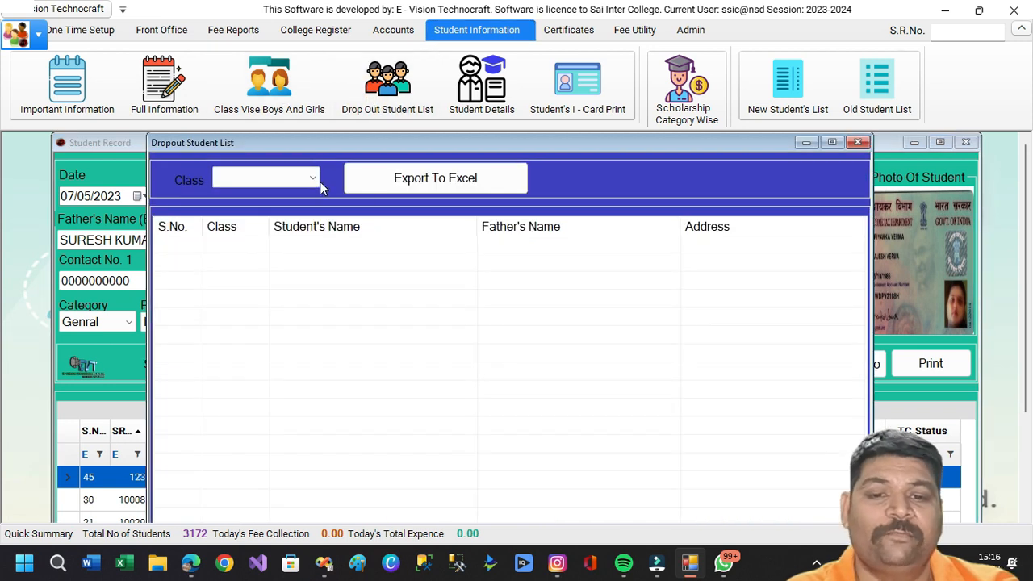
{"action": "left_click", "coordinate": [321, 184]}
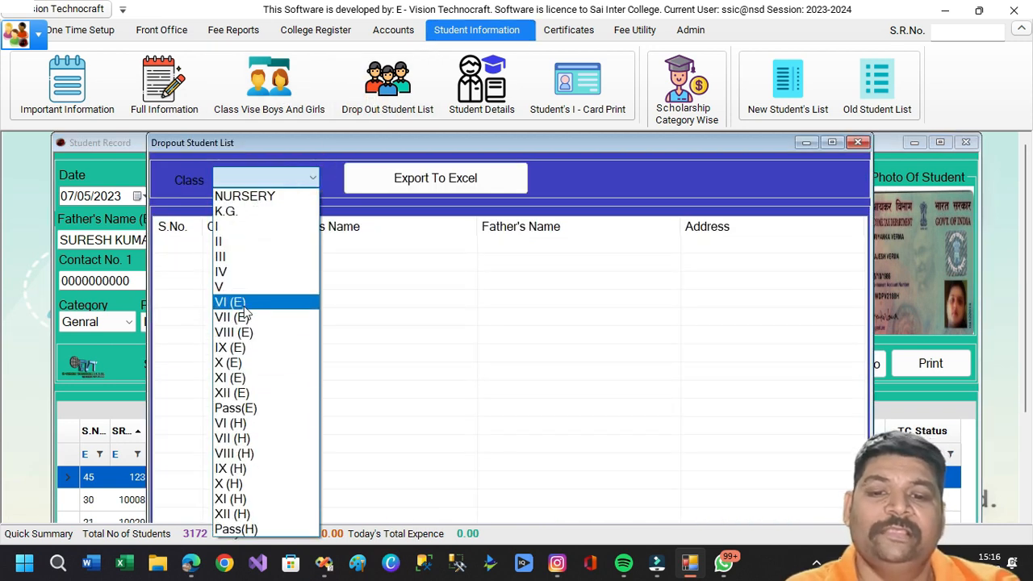
{"action": "left_click", "coordinate": [244, 311]}
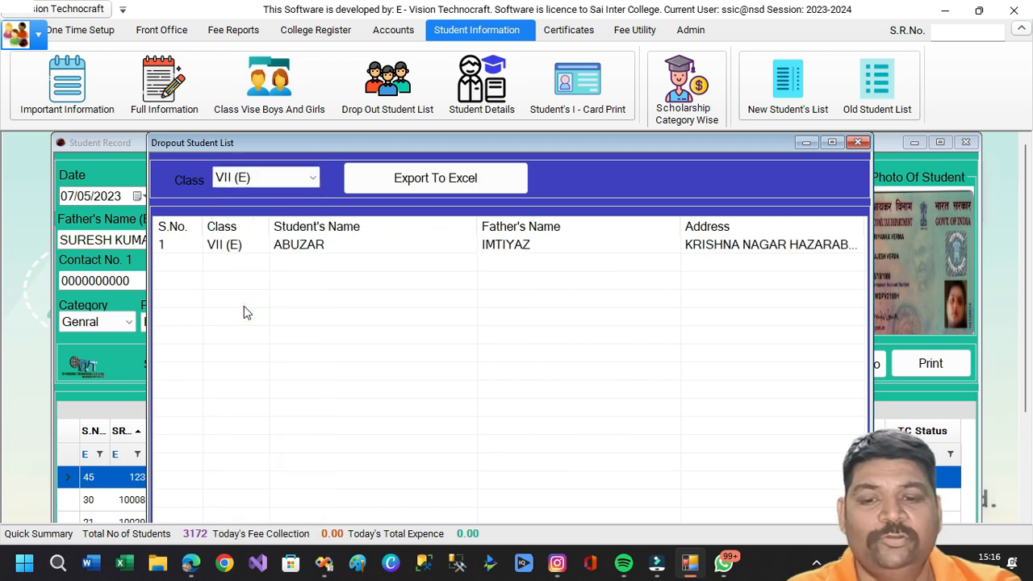
Change the class VII (E) dropout back to a college student and close the list.
{"action": "left_click", "coordinate": [311, 250]}
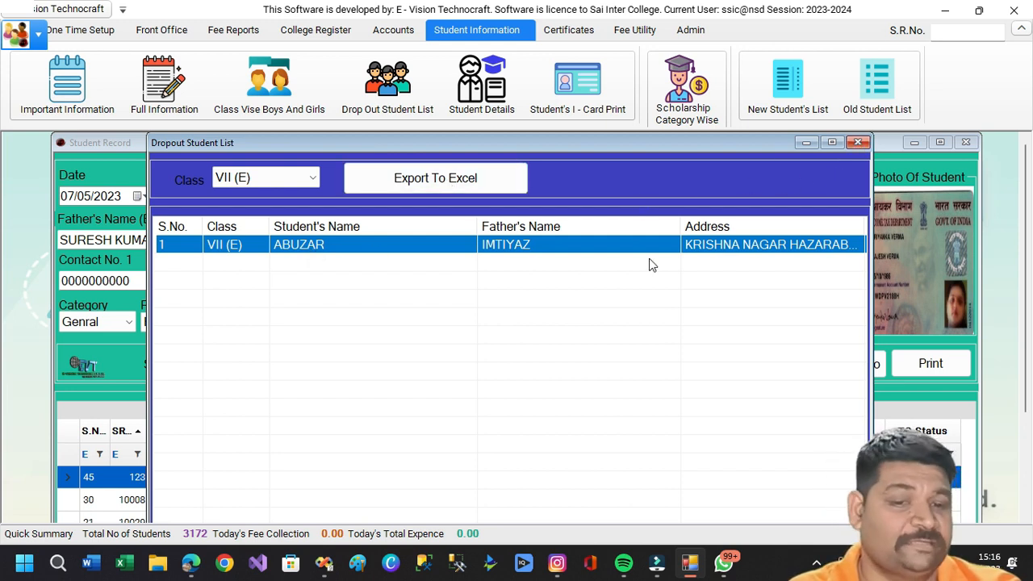
{"action": "right_click", "coordinate": [589, 238]}
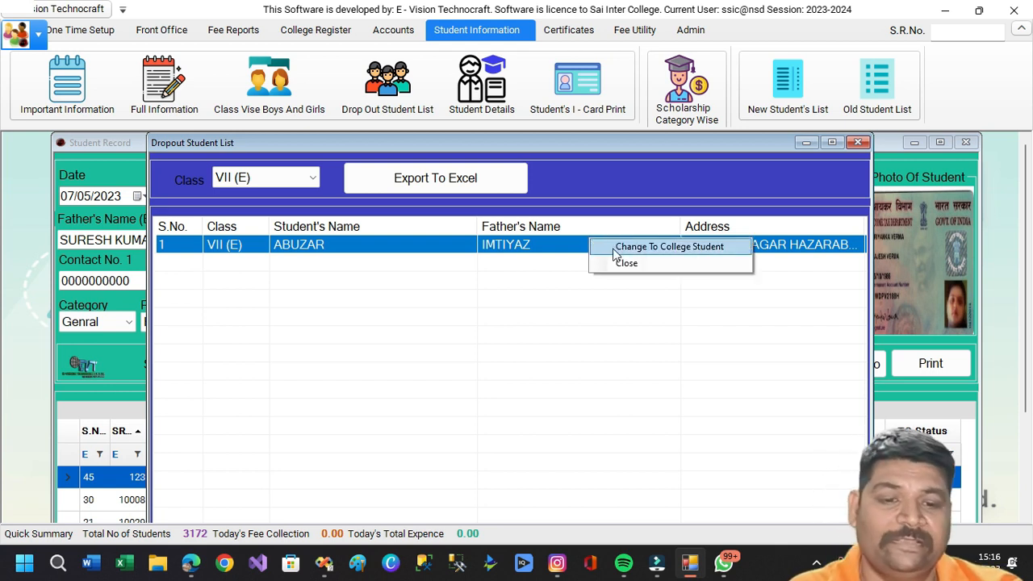
{"action": "left_click", "coordinate": [615, 247]}
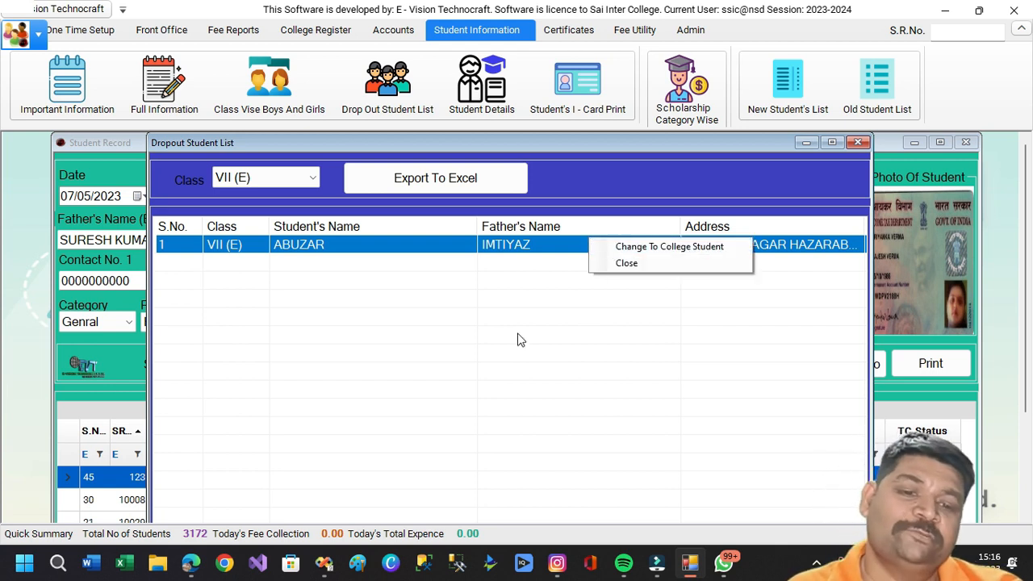
{"action": "left_click", "coordinate": [857, 142]}
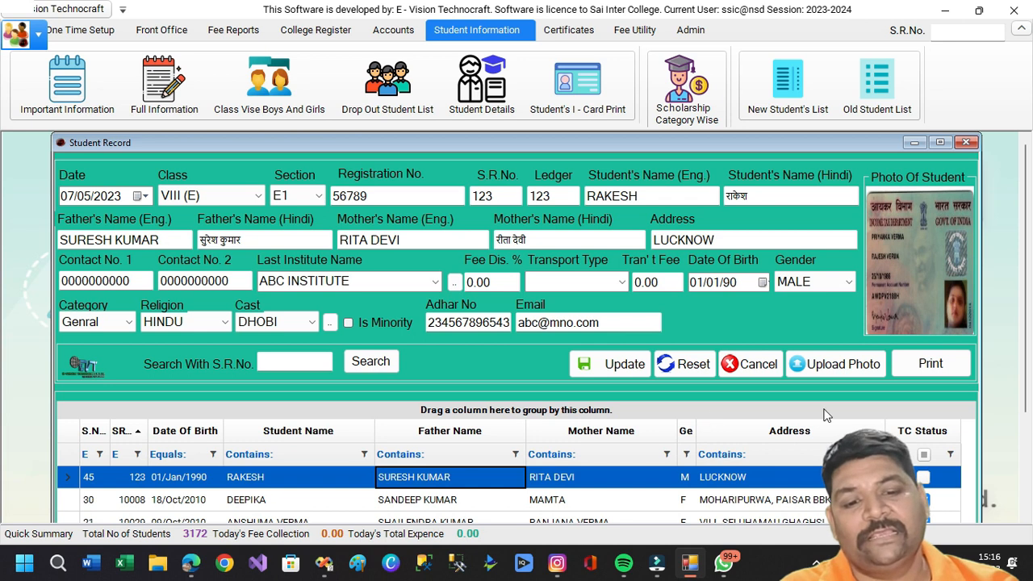
Preview the student grid printout, close the preview, and return to Front Office.
{"action": "left_click", "coordinate": [929, 371]}
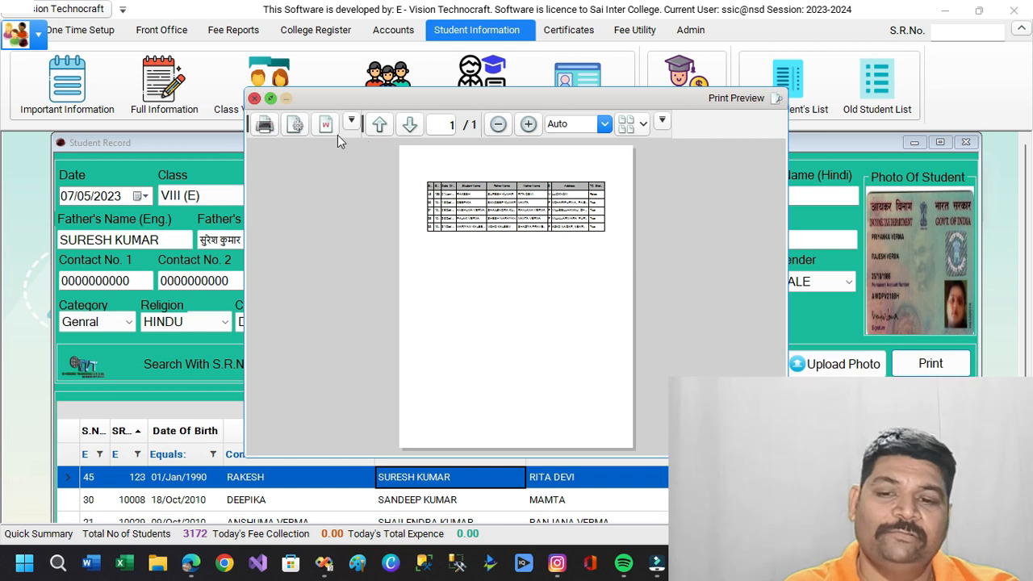
{"action": "left_click", "coordinate": [253, 98]}
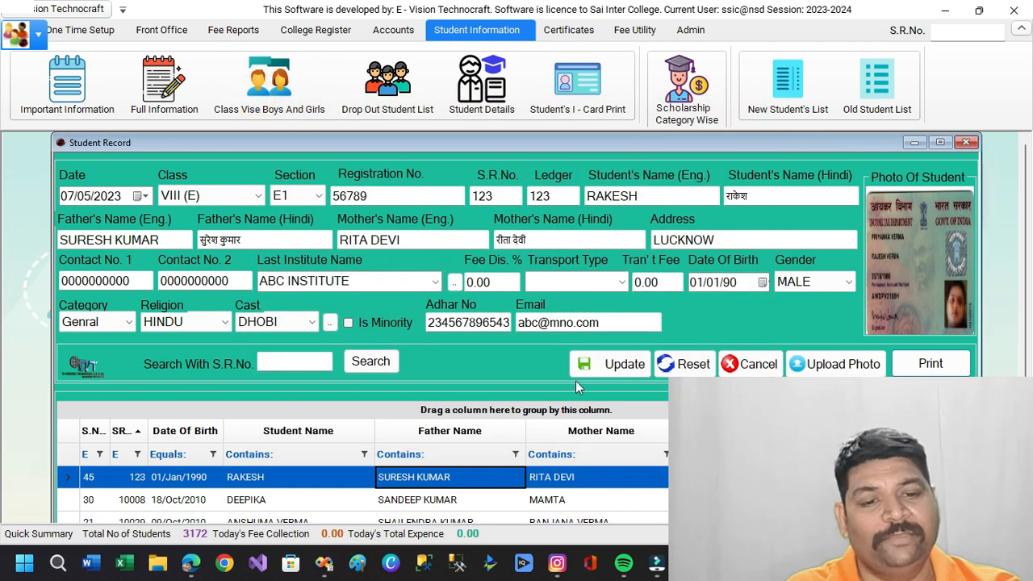
{"action": "left_click", "coordinate": [1003, 395]}
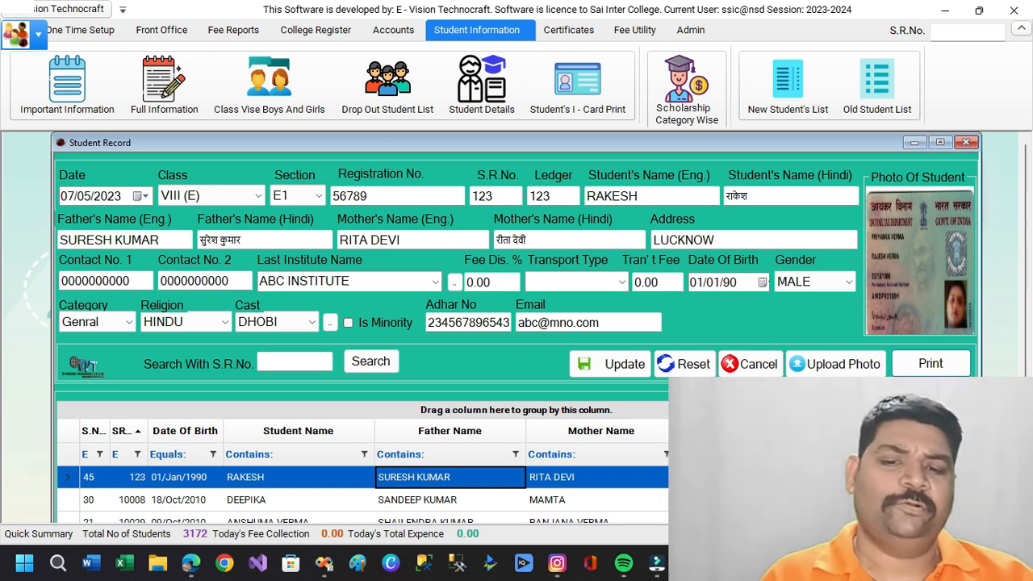
{"action": "left_click", "coordinate": [168, 31]}
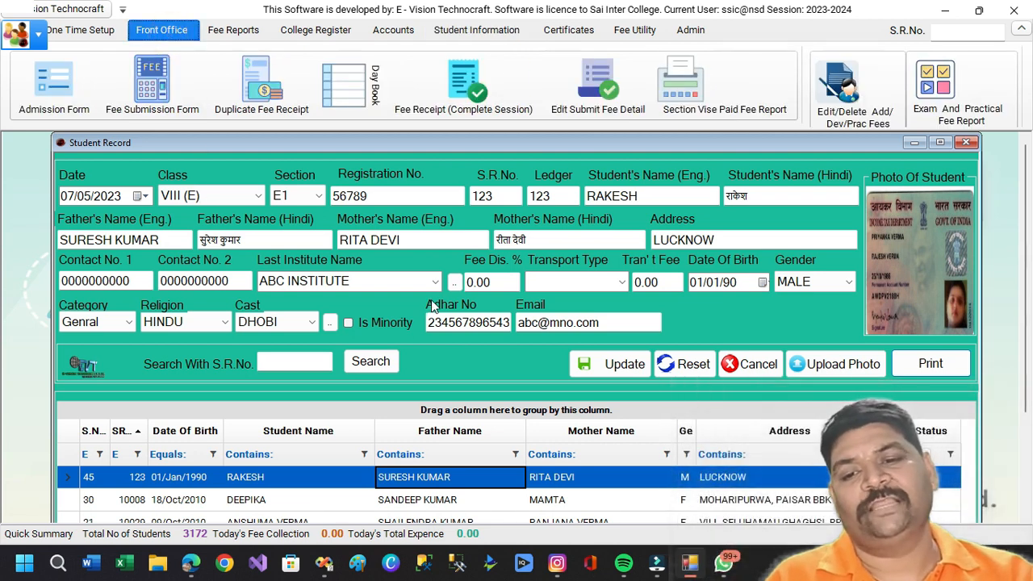